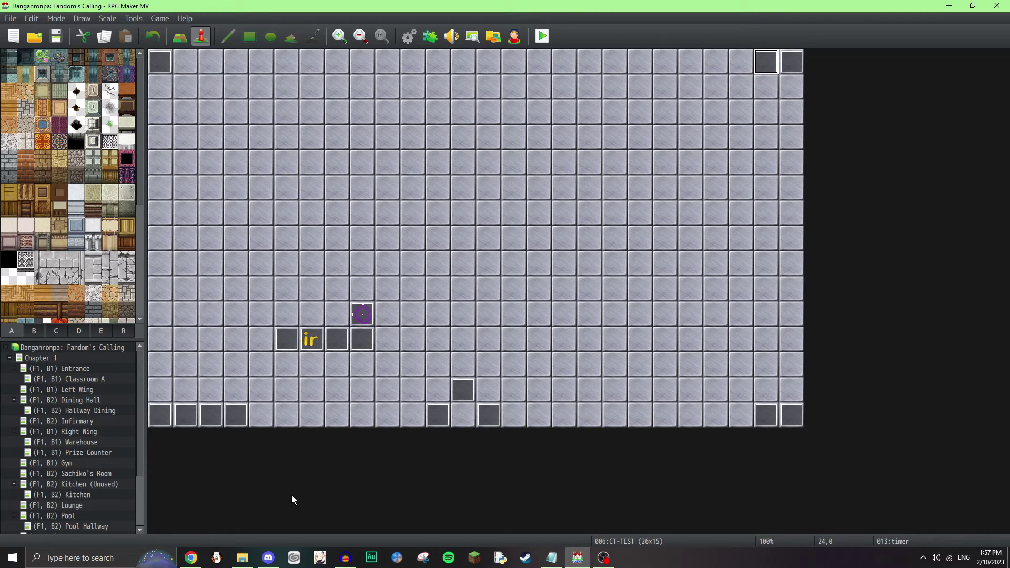
Step: Switch to the browser, check the upload date of the Part 2 tutorial video, and return to RPG Maker MV
{"action": "left_click", "coordinate": [192, 558]}
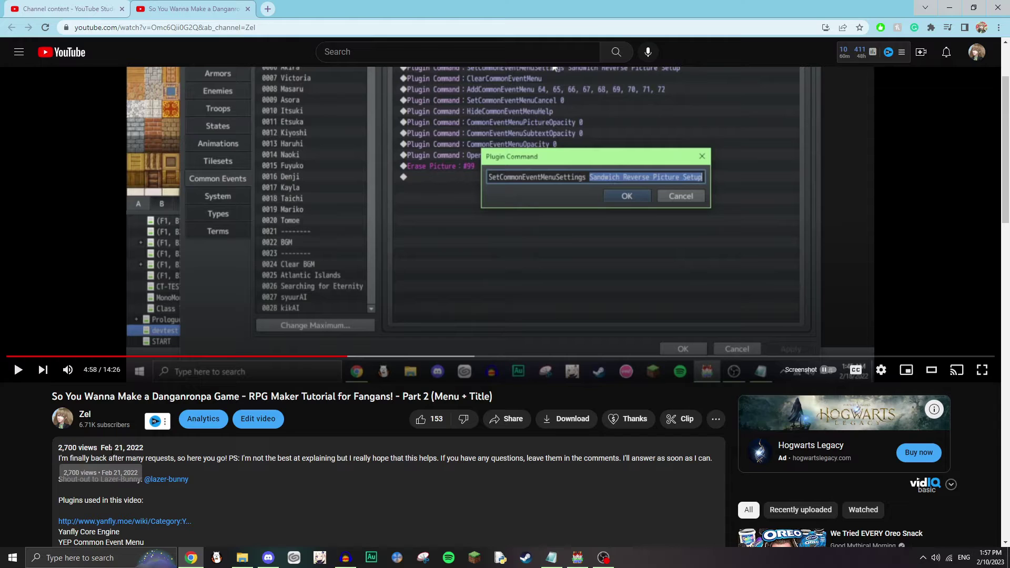
{"action": "left_click_drag", "start_coordinate": [99, 448], "coordinate": [154, 453]}
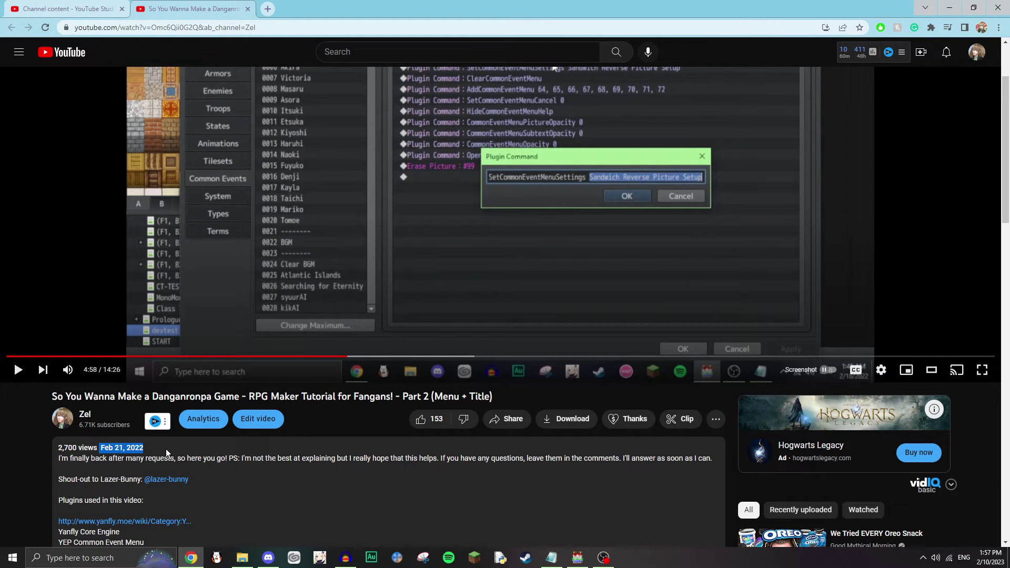
{"action": "left_click", "coordinate": [166, 449]}
{"action": "key", "text": "alt+Tab"}
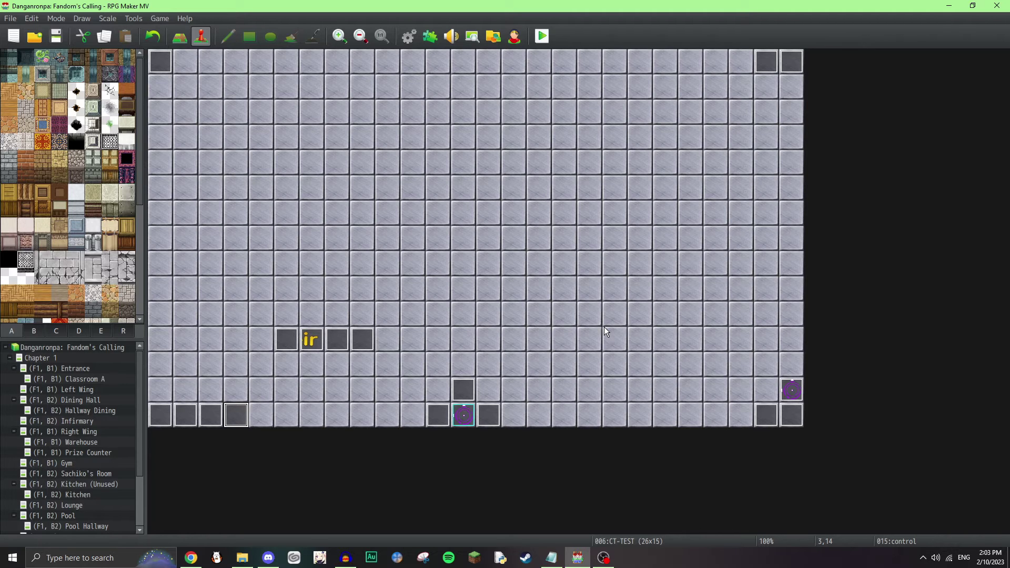
{"action": "left_click", "coordinate": [341, 216]}
{"action": "left_click", "coordinate": [476, 230]}
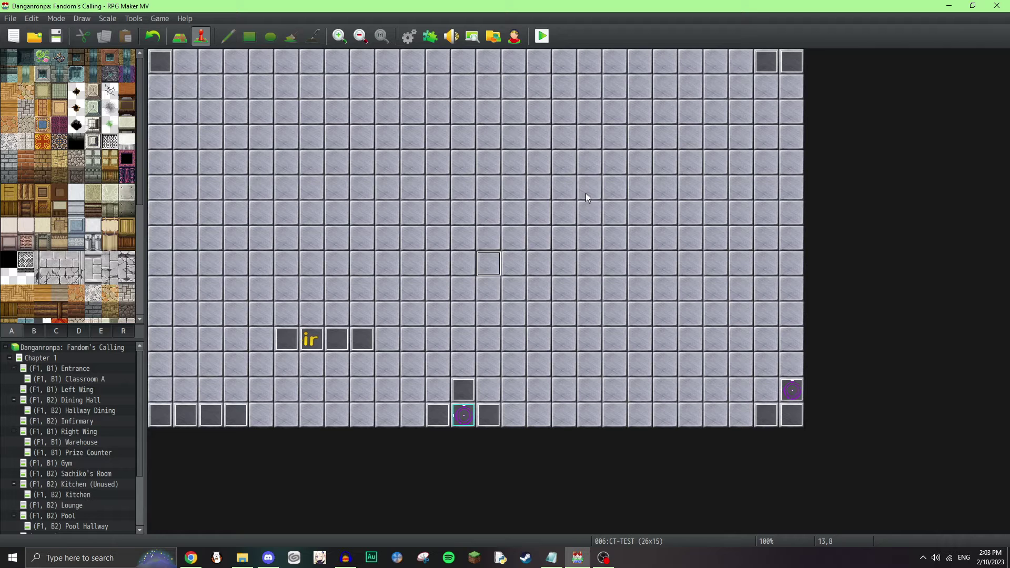
{"action": "left_click", "coordinate": [540, 238]}
{"action": "key", "text": "Right"}
{"action": "key", "text": "Right"}
{"action": "key", "text": "Right"}
{"action": "key", "text": "Right"}
{"action": "left_click", "coordinate": [9, 259]}
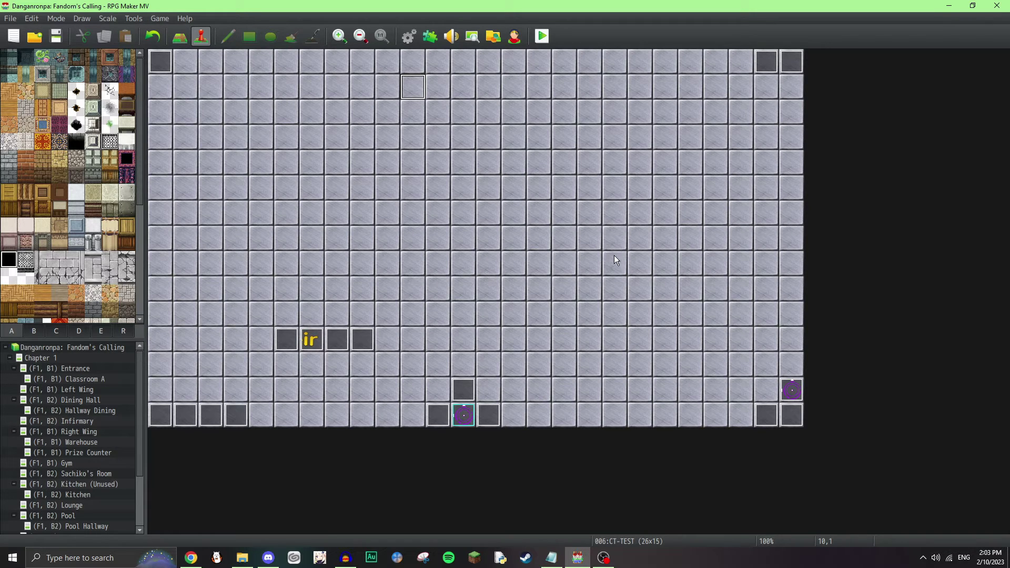
Step: Review the control event's switch condition and its directional button movement commands, discarding any changes on closing
{"action": "double_click", "coordinate": [237, 415]}
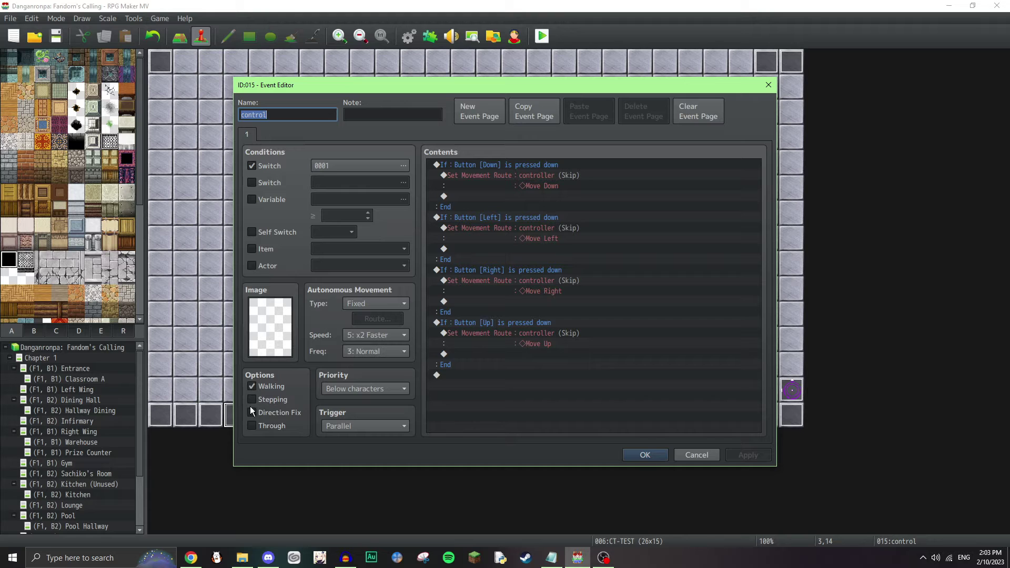
{"action": "left_click", "coordinate": [693, 455]}
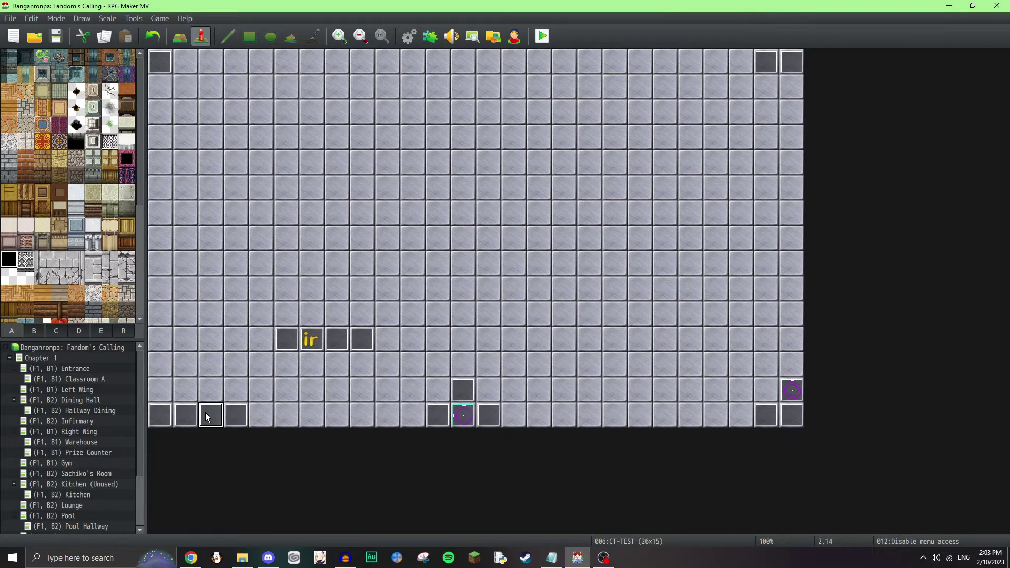
{"action": "double_click", "coordinate": [211, 413]}
{"action": "left_click", "coordinate": [685, 450]}
{"action": "double_click", "coordinate": [238, 414]}
{"action": "left_click", "coordinate": [263, 166]}
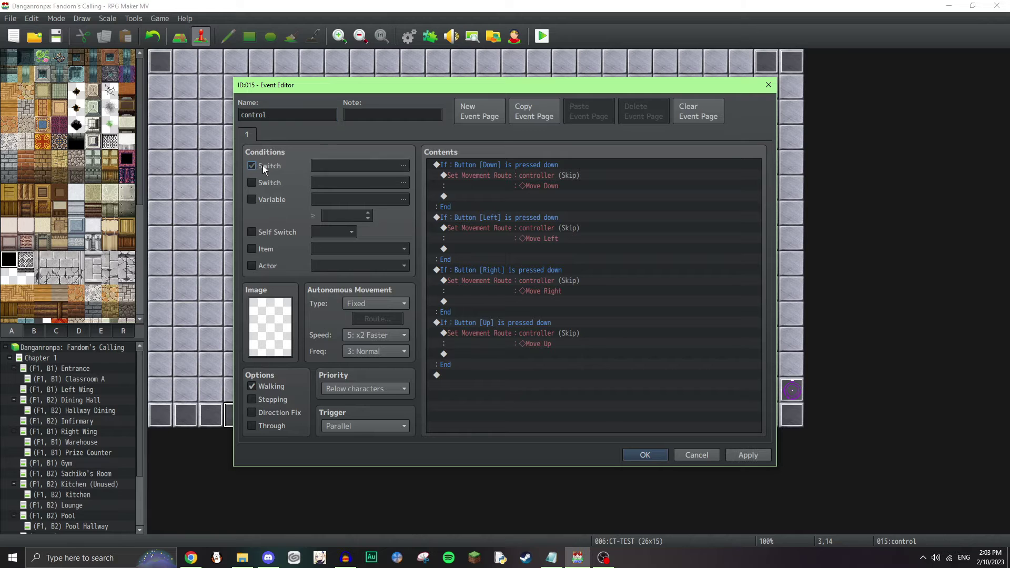
{"action": "left_click", "coordinate": [263, 165]}
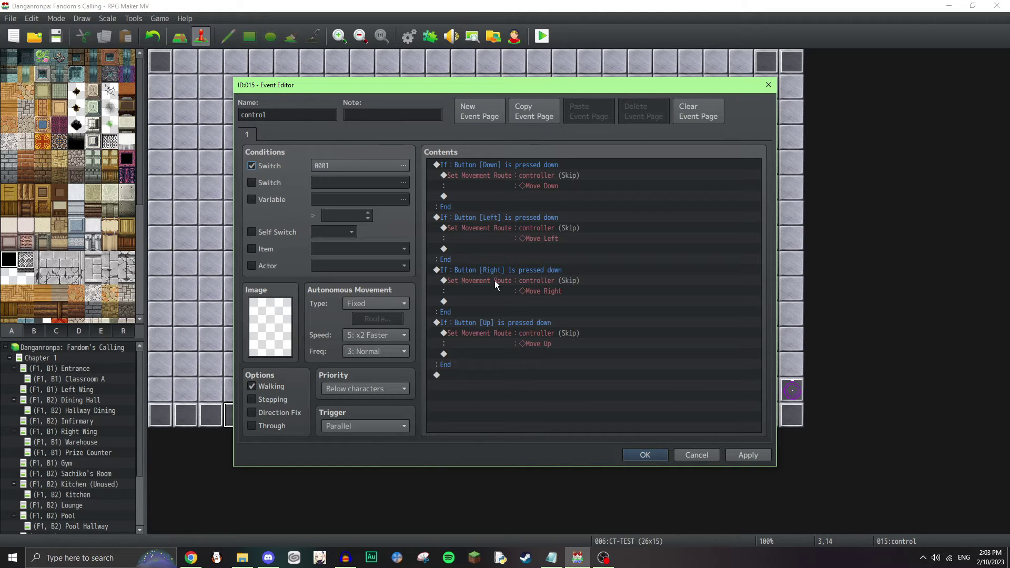
{"action": "left_click", "coordinate": [686, 453]}
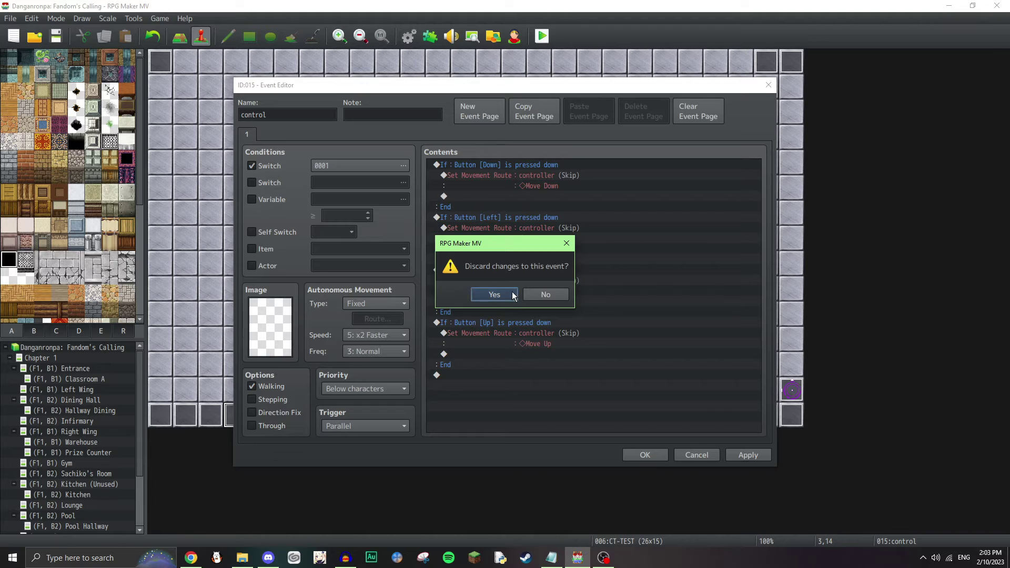
{"action": "left_click", "coordinate": [494, 294]}
Step: Open the Disable menu access event and review its Change Menu Access and Show Picture commands
{"action": "double_click", "coordinate": [209, 424]}
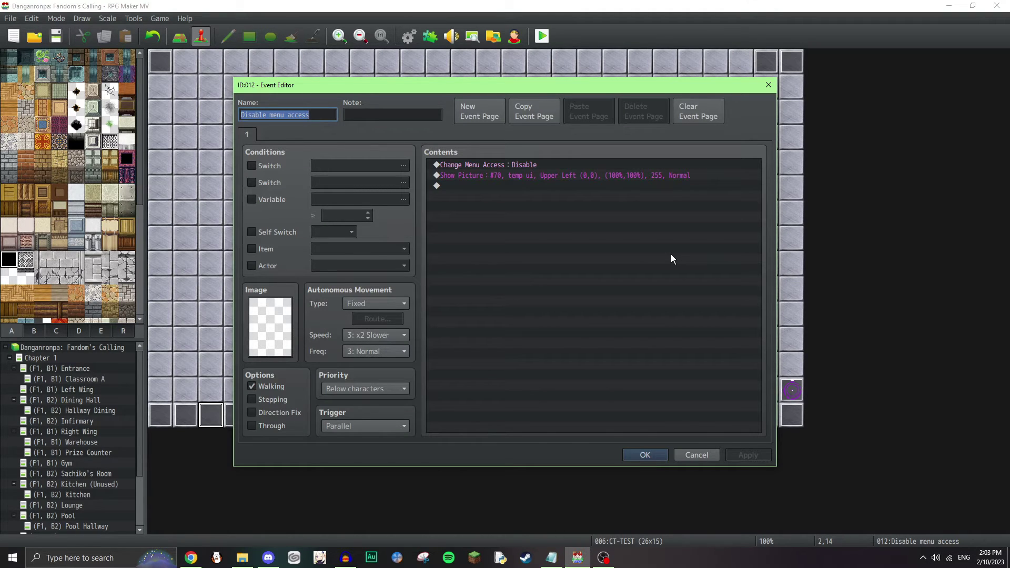
{"action": "left_click", "coordinate": [508, 166]}
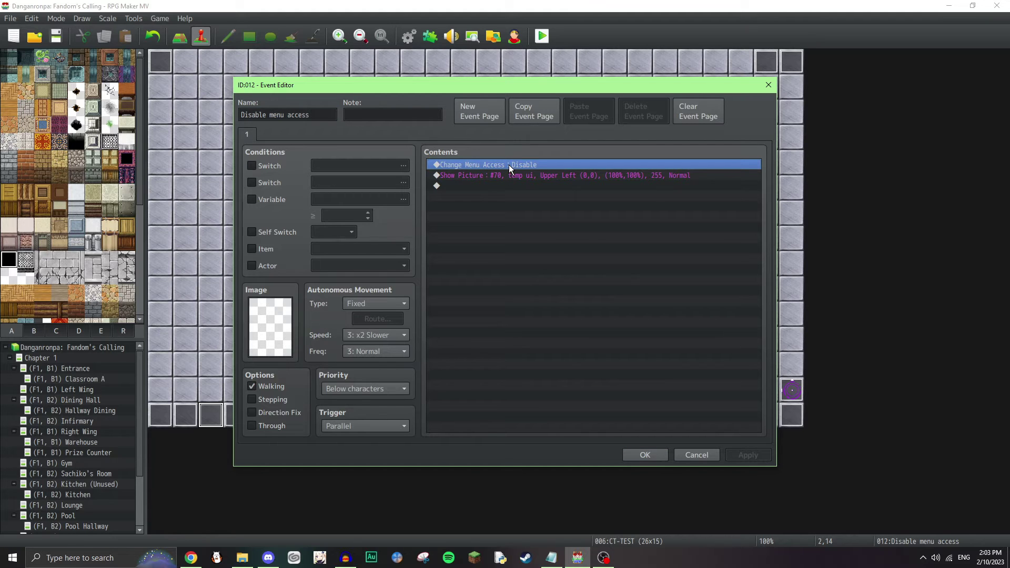
{"action": "key", "text": "Insert"}
{"action": "left_click", "coordinate": [693, 451]}
{"action": "left_click", "coordinate": [510, 176]}
{"action": "key", "text": "Insert"}
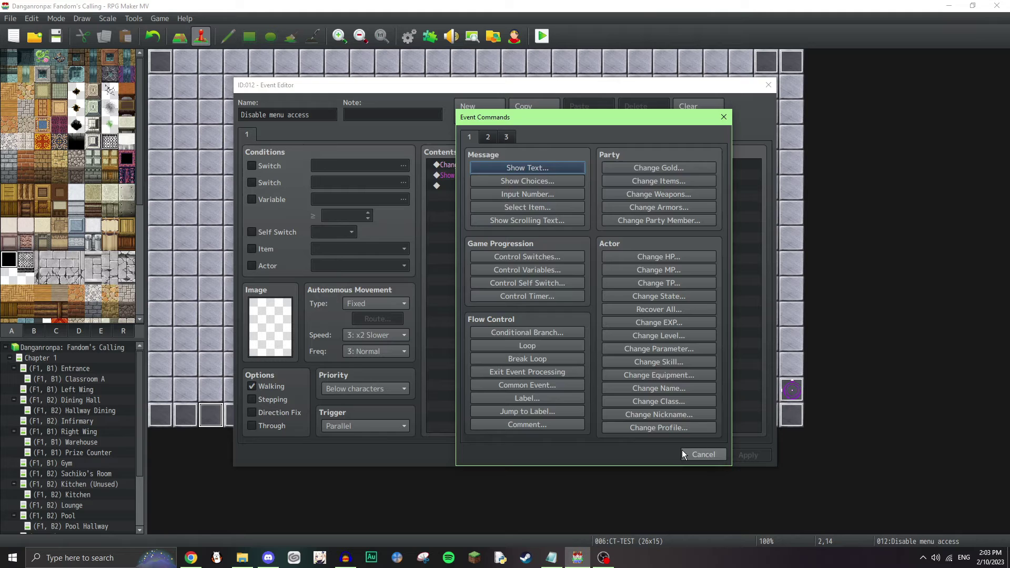
{"action": "left_click", "coordinate": [694, 451]}
Step: Preview the full width of the temp ui image used by the Show Picture command, and close the event unchanged
{"action": "key", "text": "Return"}
{"action": "left_click", "coordinate": [623, 223]}
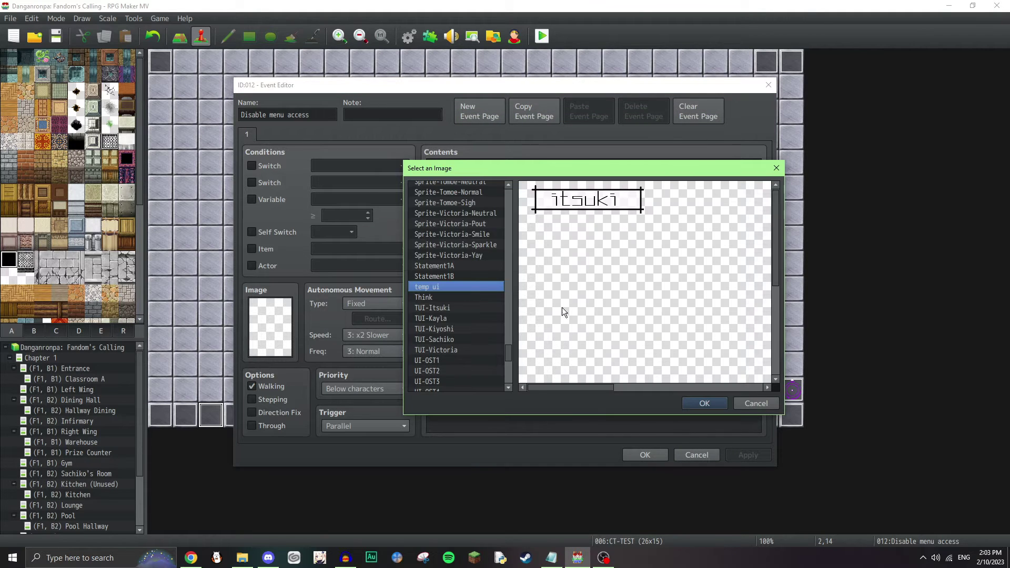
{"action": "left_click_drag", "start_coordinate": [559, 387], "coordinate": [755, 356]}
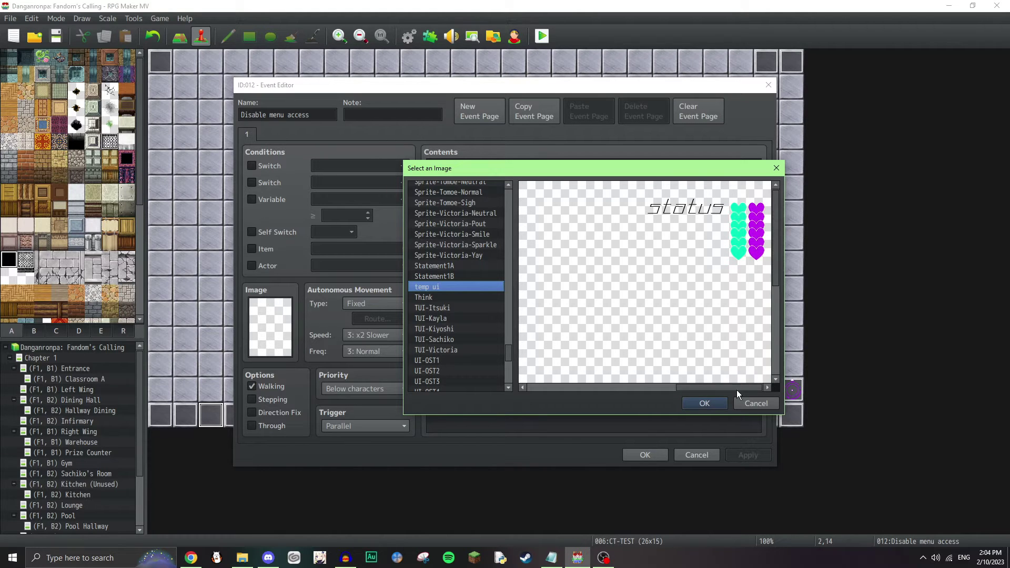
{"action": "mouse_move", "coordinate": [737, 391]}
{"action": "left_mouse_down"}
{"action": "mouse_move", "coordinate": [578, 388]}
{"action": "mouse_move", "coordinate": [737, 378]}
{"action": "left_mouse_up"}
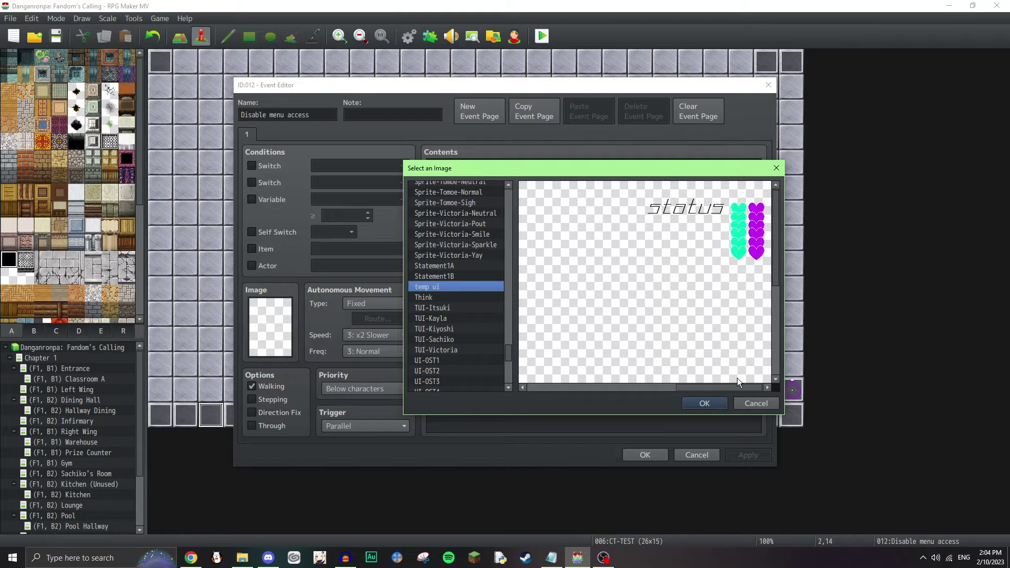
{"action": "left_click", "coordinate": [756, 404]}
{"action": "left_click", "coordinate": [682, 393]}
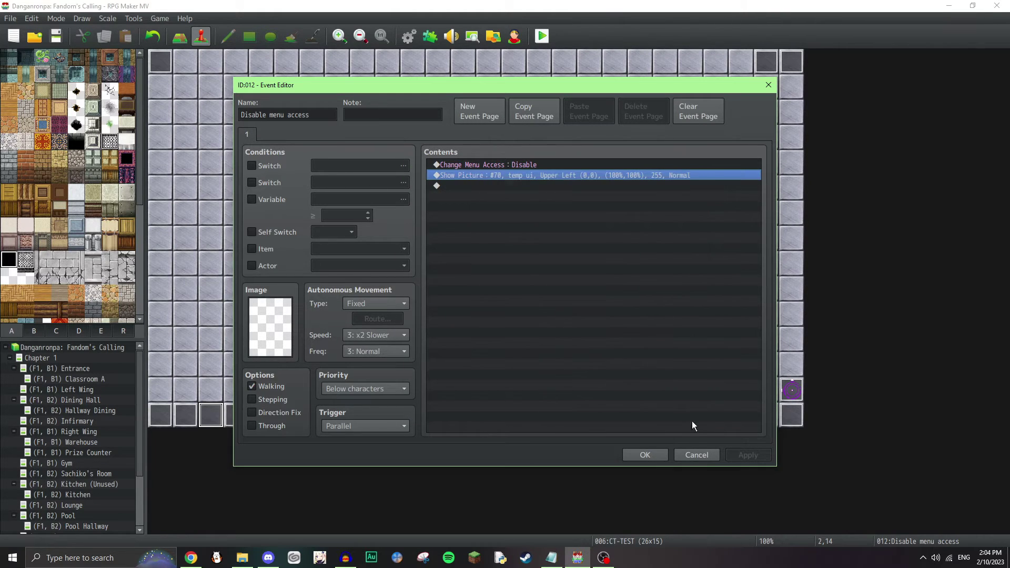
{"action": "left_click", "coordinate": [701, 459]}
Step: Look over the statment 1 normalB event, and review the bullets event's Q key mapping script and opening comments
{"action": "double_click", "coordinate": [194, 413]}
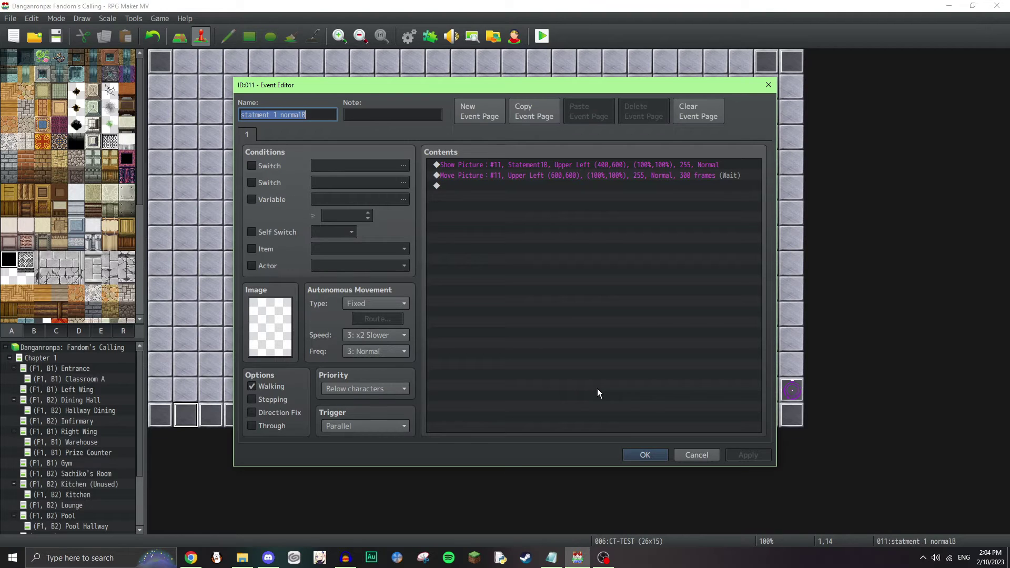
{"action": "left_click", "coordinate": [686, 456]}
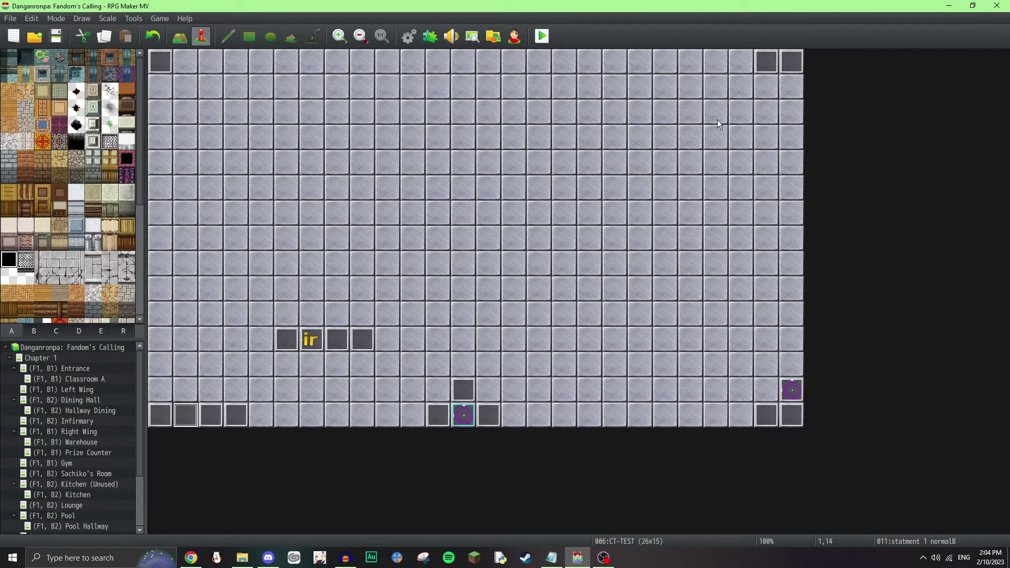
{"action": "double_click", "coordinate": [791, 61]}
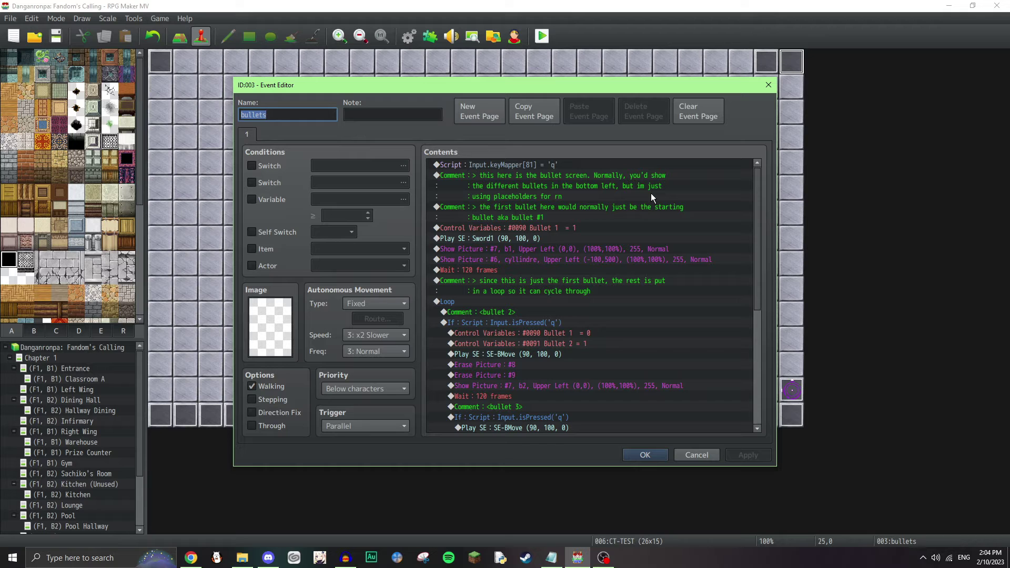
{"action": "left_click", "coordinate": [509, 166]}
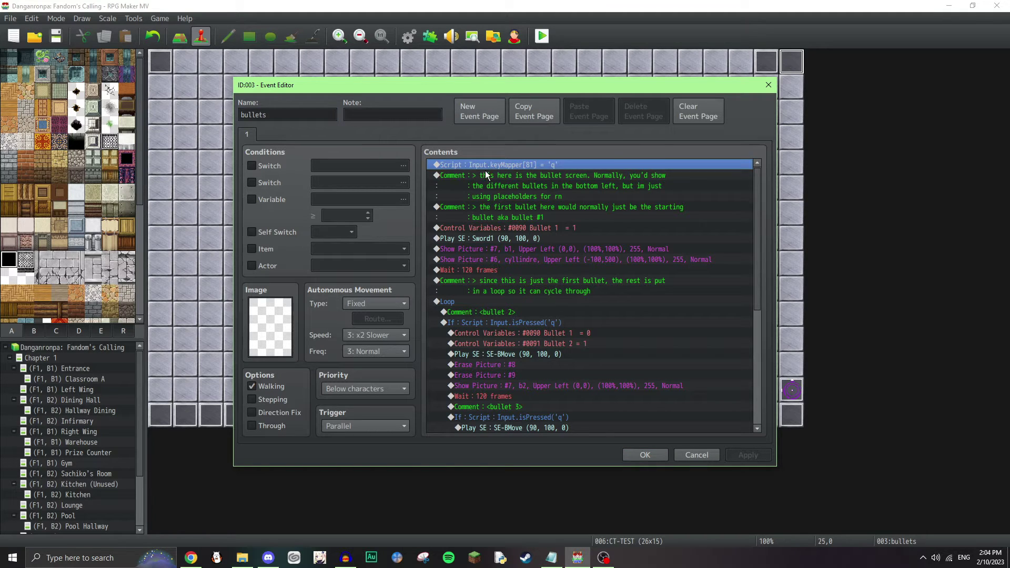
{"action": "left_click_drag", "start_coordinate": [487, 175], "coordinate": [489, 163]}
{"action": "left_click", "coordinate": [488, 163]}
{"action": "left_click_drag", "start_coordinate": [539, 165], "coordinate": [574, 164]}
{"action": "left_click", "coordinate": [569, 178]}
{"action": "left_click", "coordinate": [667, 219]}
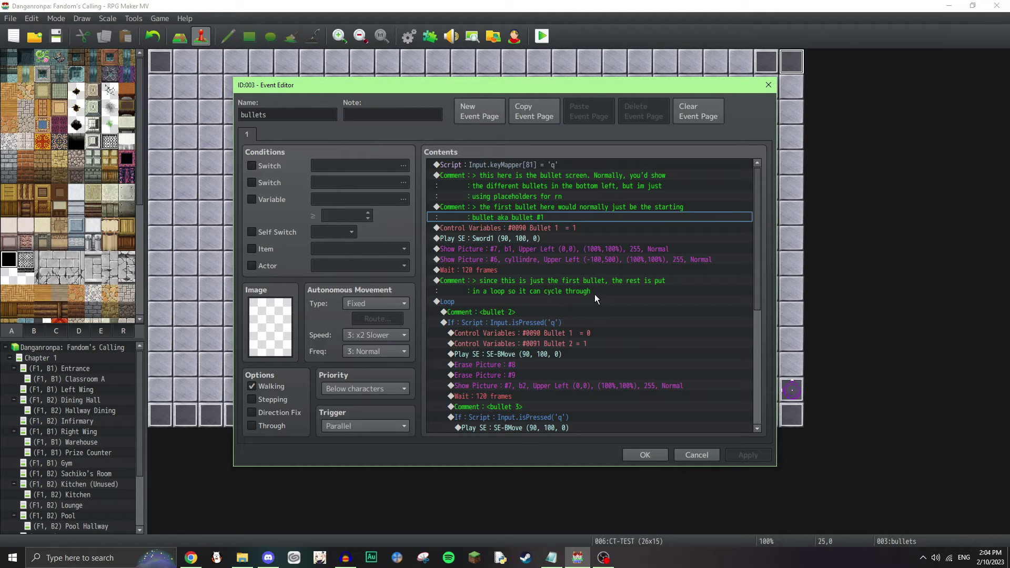
Step: Examine the Control Variables commands for bullets 1, 2 and 3 in the bullets event, including those inside the loop
{"action": "left_click", "coordinate": [565, 229]}
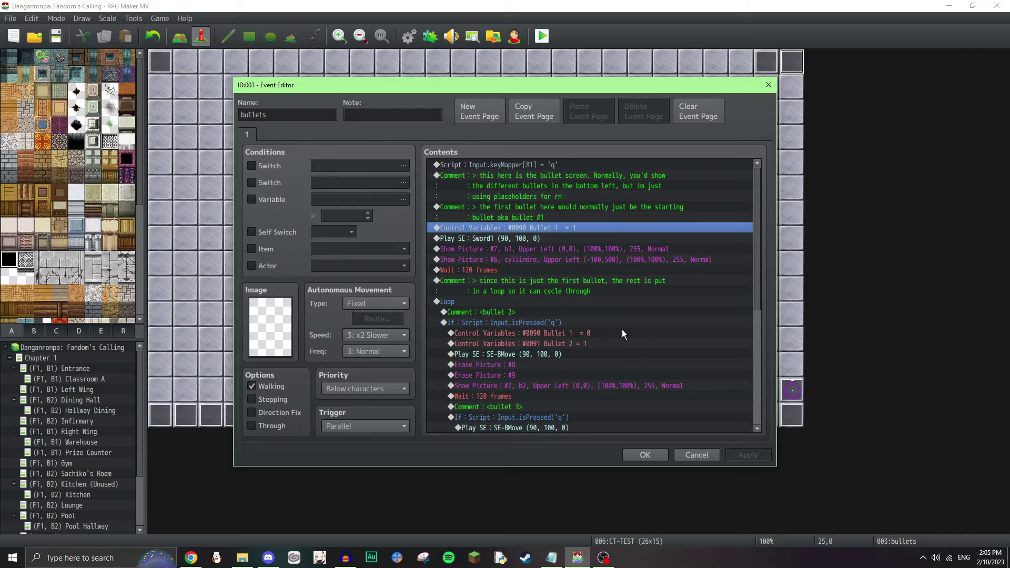
{"action": "left_click_drag", "start_coordinate": [756, 293], "coordinate": [757, 314]}
{"action": "left_click", "coordinate": [560, 296]}
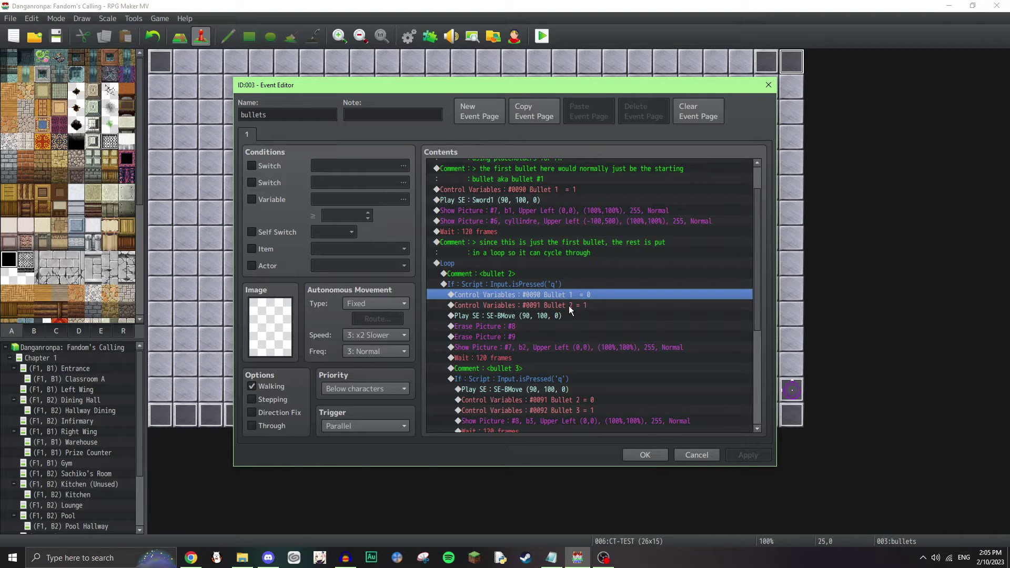
{"action": "left_click", "coordinate": [570, 306]}
{"action": "left_click", "coordinate": [633, 411]}
Step: Open the bullets event's first Control Variables command and rename variable 0090 as "NSD1 Bullet 1"
{"action": "double_click", "coordinate": [547, 197]}
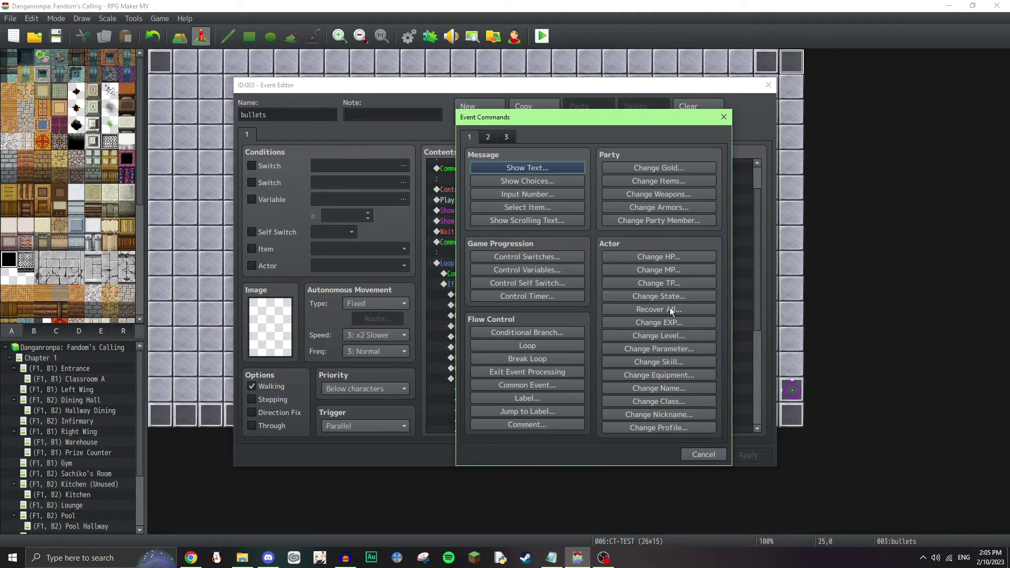
{"action": "left_click", "coordinate": [692, 448]}
{"action": "double_click", "coordinate": [547, 193]}
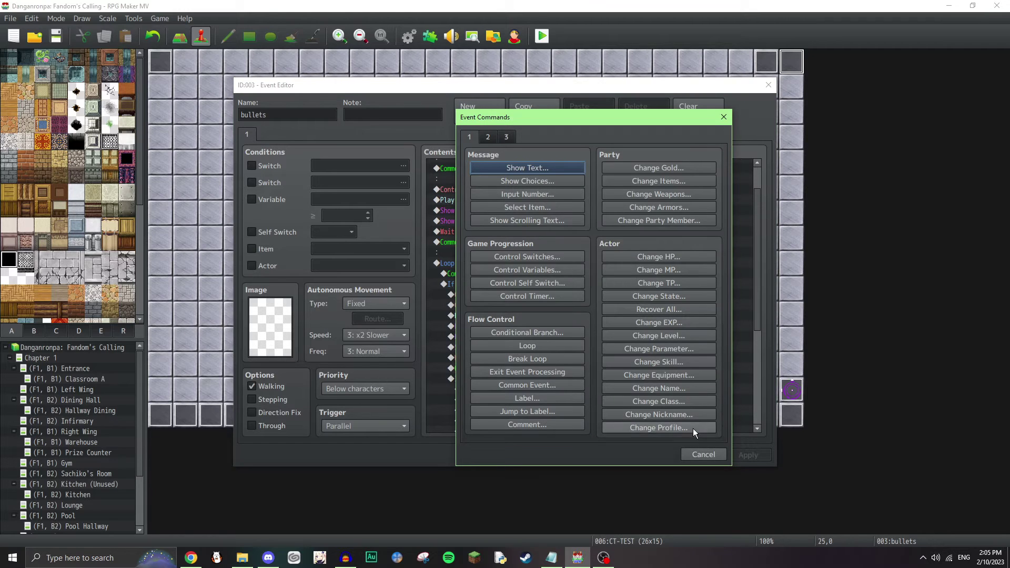
{"action": "left_click", "coordinate": [527, 270]}
{"action": "left_click", "coordinate": [671, 214]}
{"action": "left_click", "coordinate": [614, 396]}
{"action": "type", "text": "NSD"}
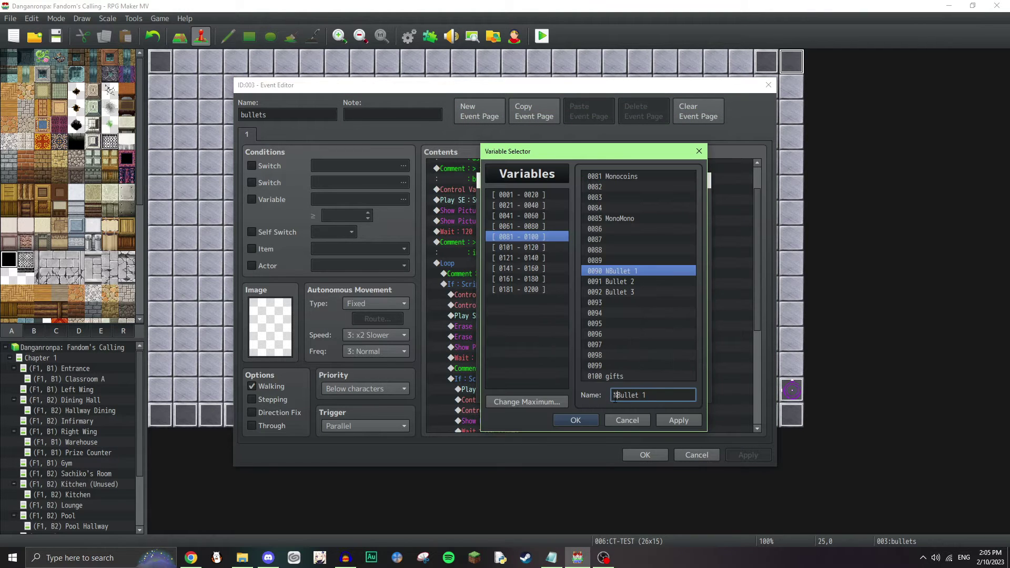
{"action": "type", "text": "1"}
Step: Rename variable 0091 as "NSD1 Bullet 2"
{"action": "left_click", "coordinate": [634, 282]}
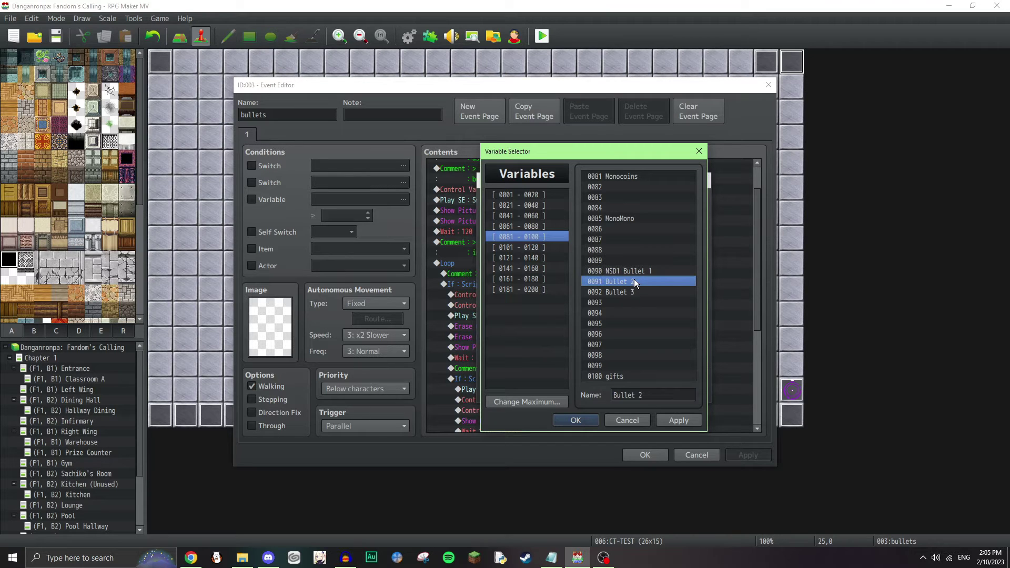
{"action": "double_click", "coordinate": [616, 395]}
{"action": "left_click", "coordinate": [614, 395]}
{"action": "type", "text": "NSD1"}
Step: Rename variable 0092 as "NSD1 Bullet 3" and apply the variable names
{"action": "left_click", "coordinate": [631, 292]}
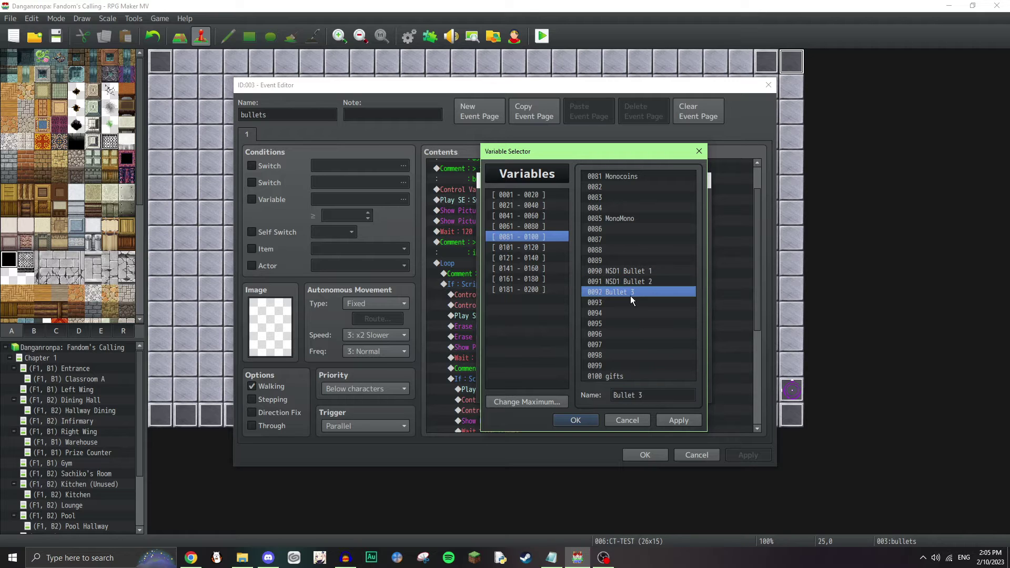
{"action": "double_click", "coordinate": [624, 395]}
{"action": "left_click", "coordinate": [614, 395]}
{"action": "type", "text": "NSD1"}
{"action": "left_click", "coordinate": [682, 421]}
{"action": "left_click", "coordinate": [593, 421]}
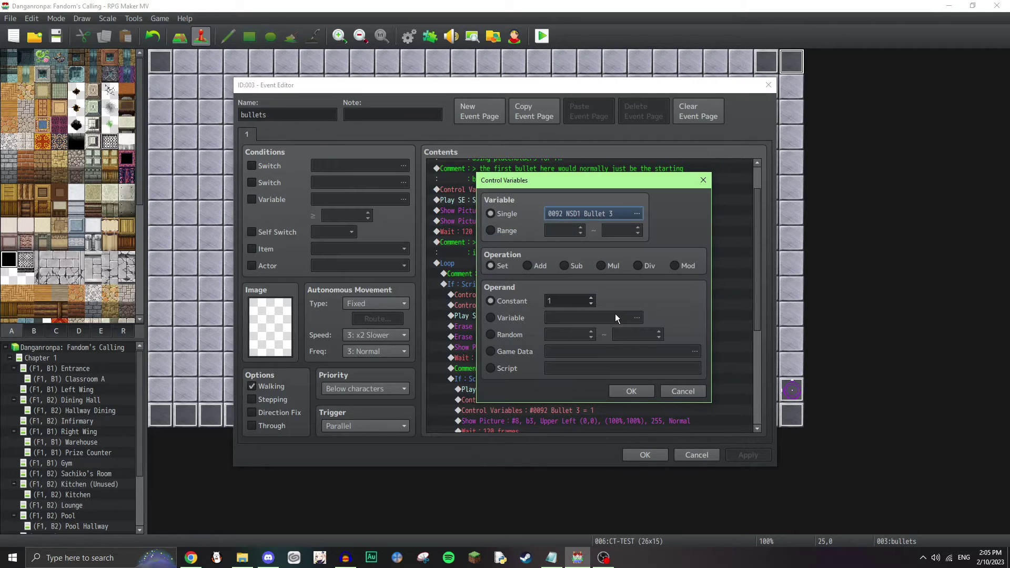
Step: Set the command's target to variable 0090 NSD1 Bullet 1 and accept the command
{"action": "left_click", "coordinate": [616, 208]}
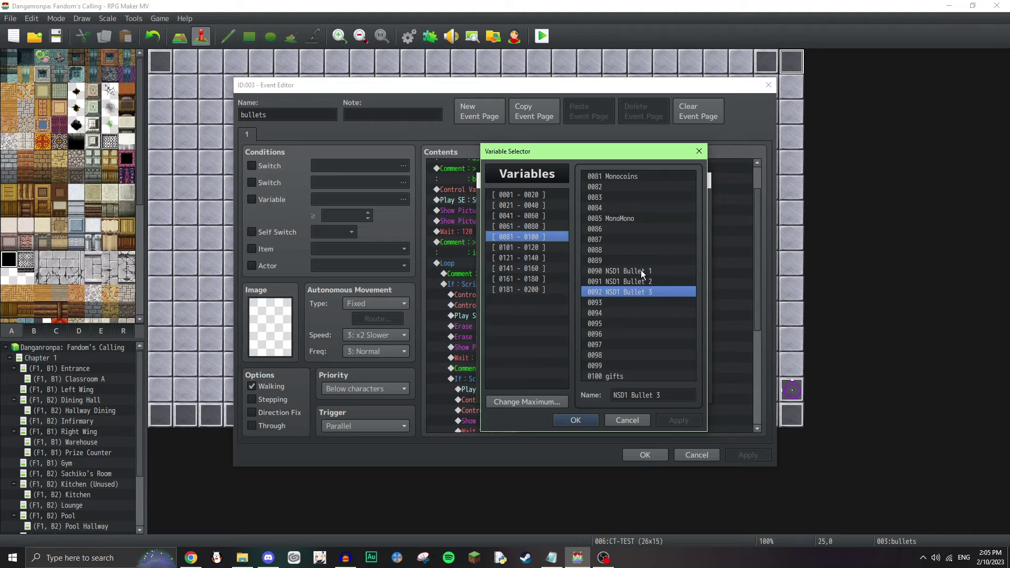
{"action": "double_click", "coordinate": [641, 271]}
{"action": "left_click", "coordinate": [632, 392]}
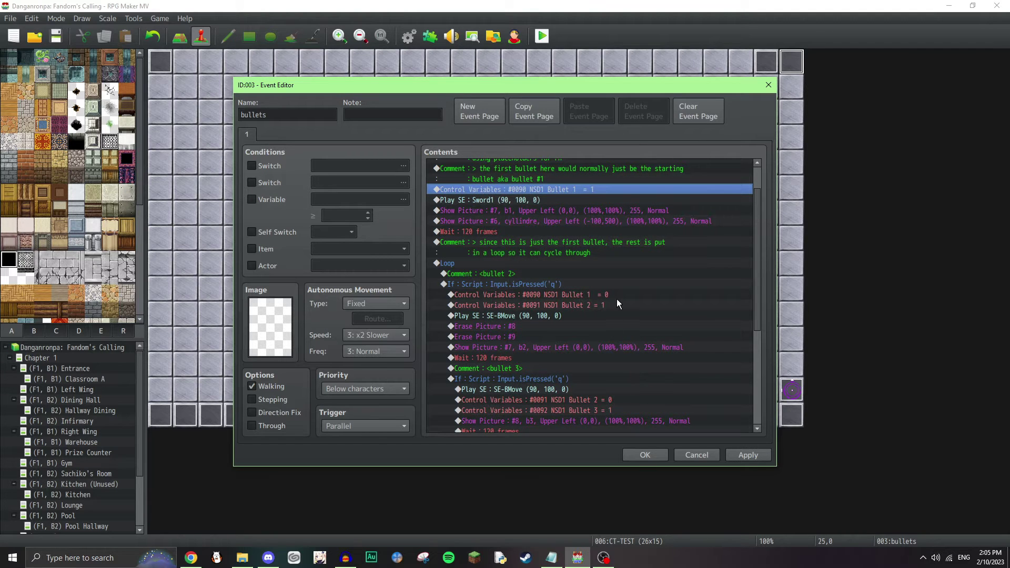
Step: Examine the Play SE and Show Picture commands that follow the first bullet variable
{"action": "scroll", "coordinate": [617, 299], "scroll_direction": "up", "scroll_amount": 2}
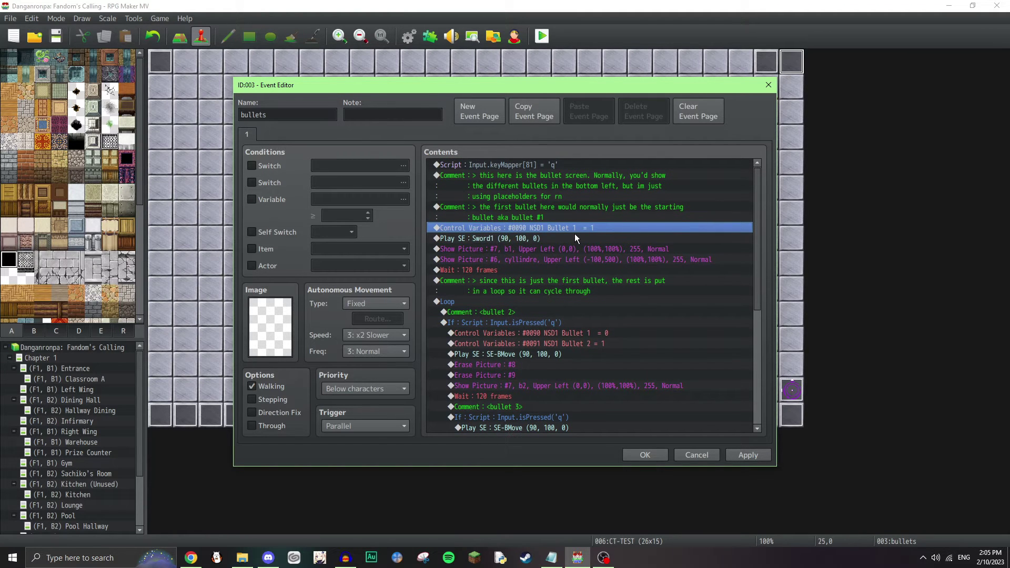
{"action": "left_click", "coordinate": [624, 263]}
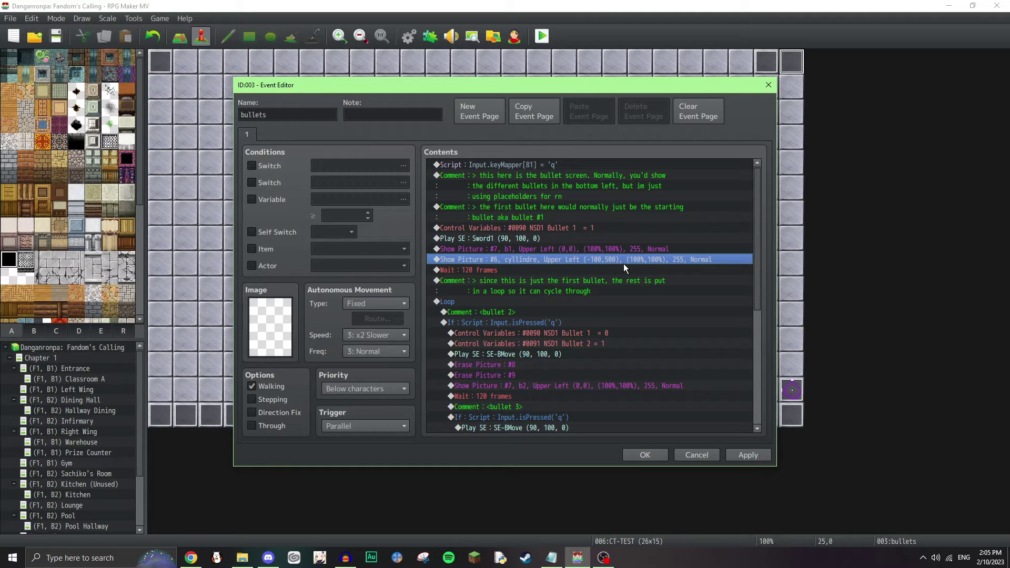
{"action": "key", "text": "Up"}
{"action": "key", "text": "Up"}
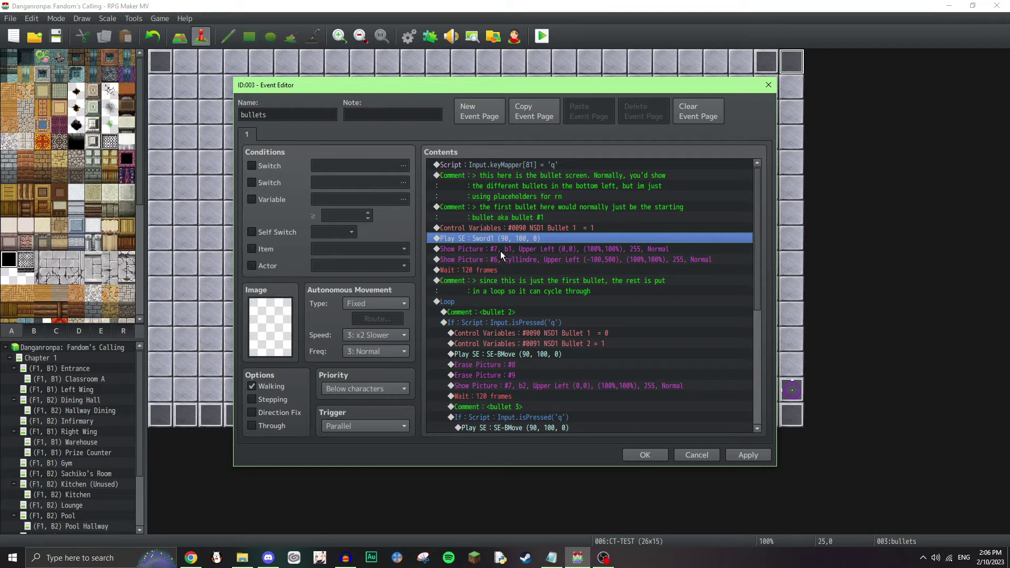
Step: Preview the b1 and b3 placeholder images from the first bullet's Show Picture command and leave the command without changes
{"action": "double_click", "coordinate": [516, 250]}
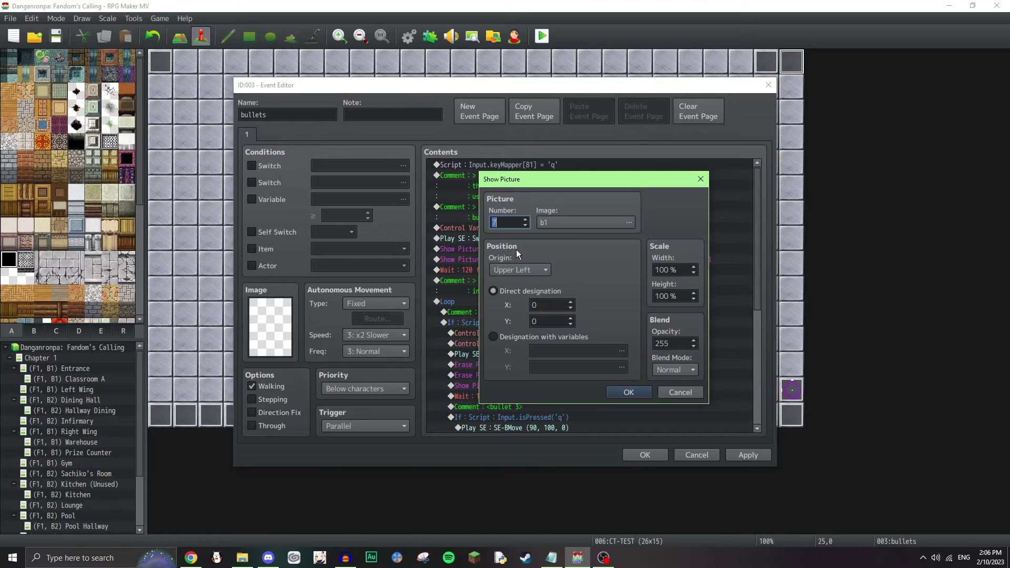
{"action": "left_click", "coordinate": [577, 226]}
{"action": "scroll", "coordinate": [623, 323], "scroll_direction": "down", "scroll_amount": 5}
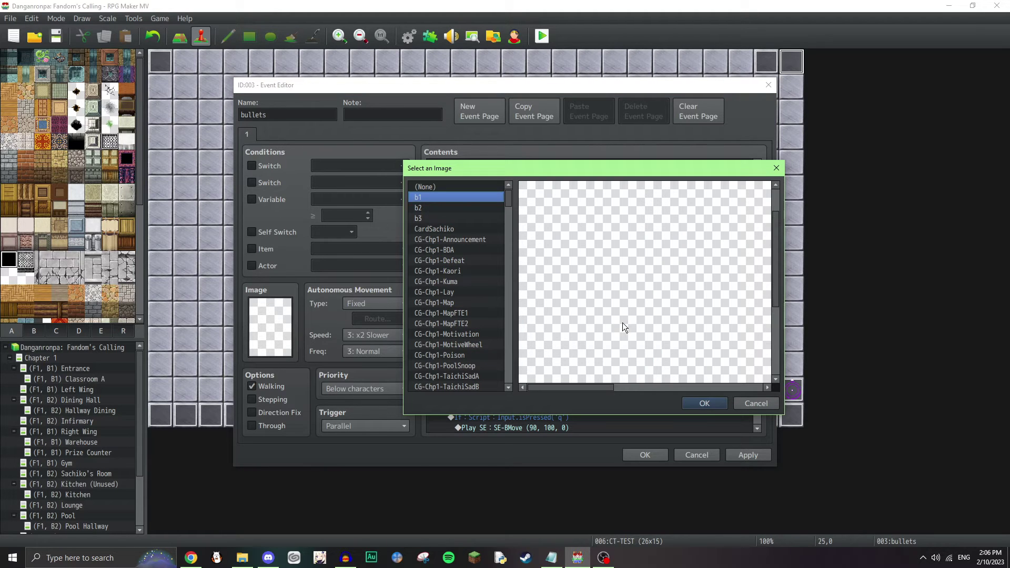
{"action": "scroll", "coordinate": [626, 330], "scroll_direction": "down", "scroll_amount": 1}
{"action": "left_click_drag", "start_coordinate": [607, 387], "coordinate": [561, 388]}
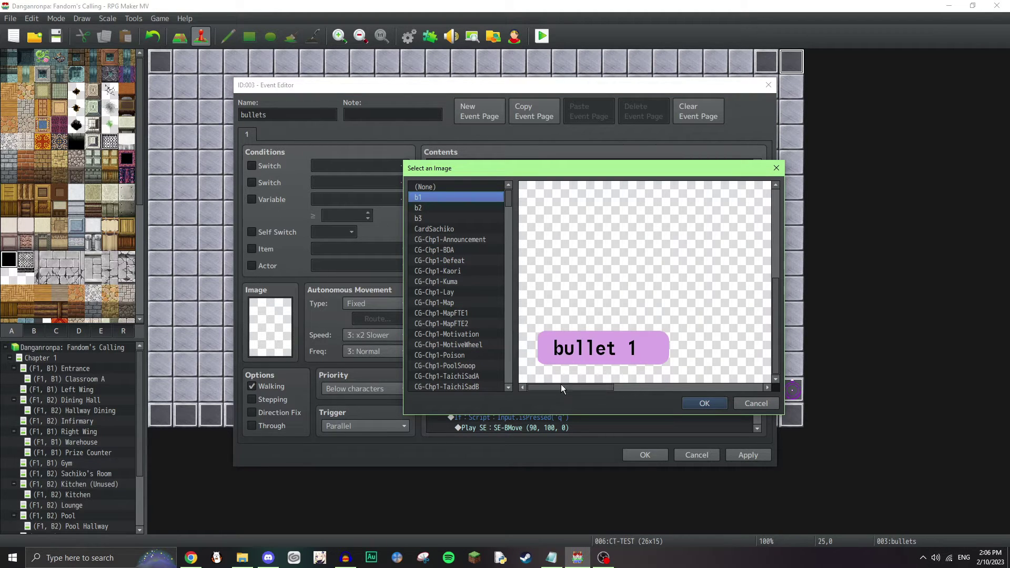
{"action": "left_click", "coordinate": [472, 217]}
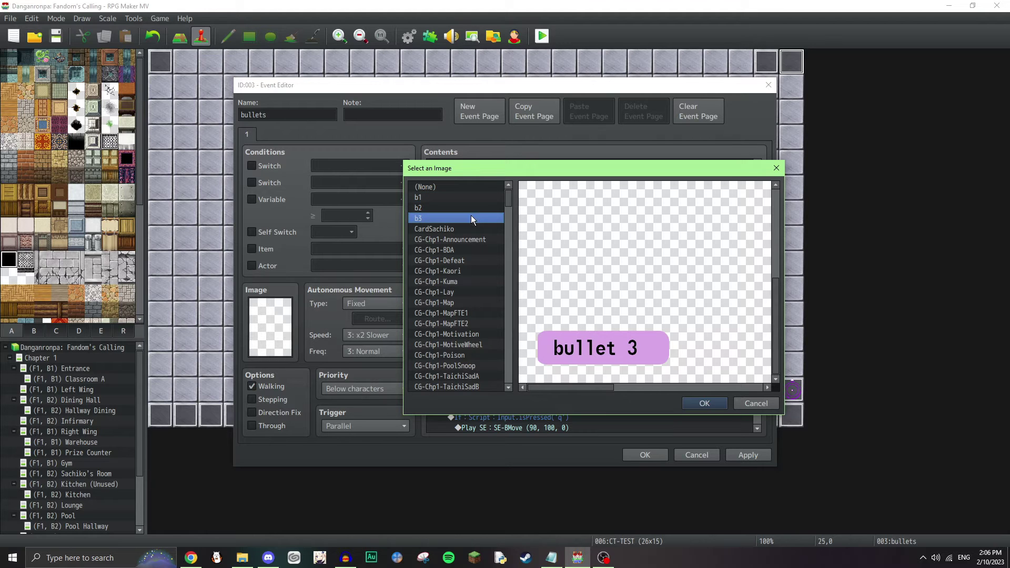
{"action": "left_click", "coordinate": [481, 198]}
{"action": "left_click", "coordinate": [751, 401]}
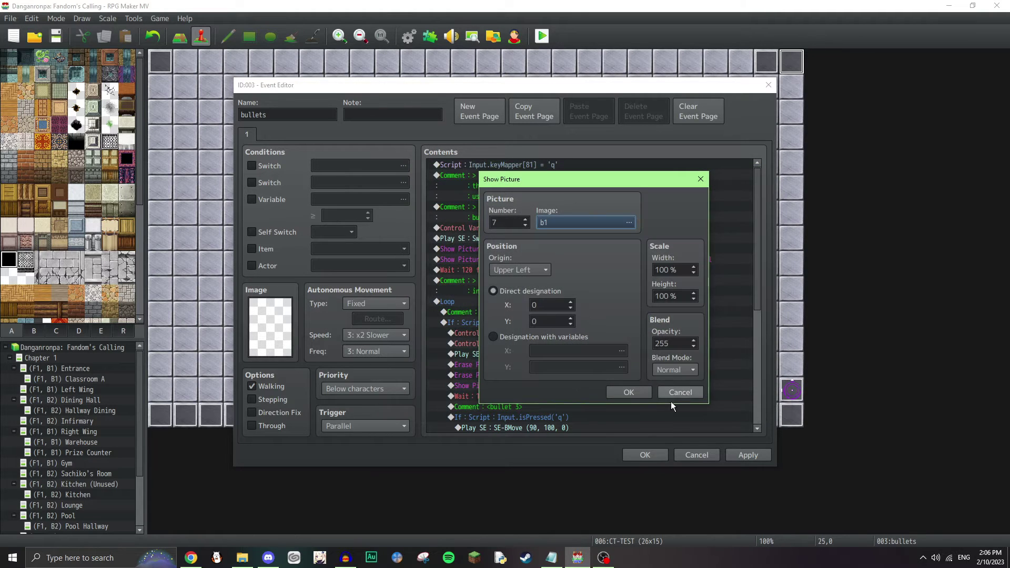
{"action": "left_click", "coordinate": [663, 393]}
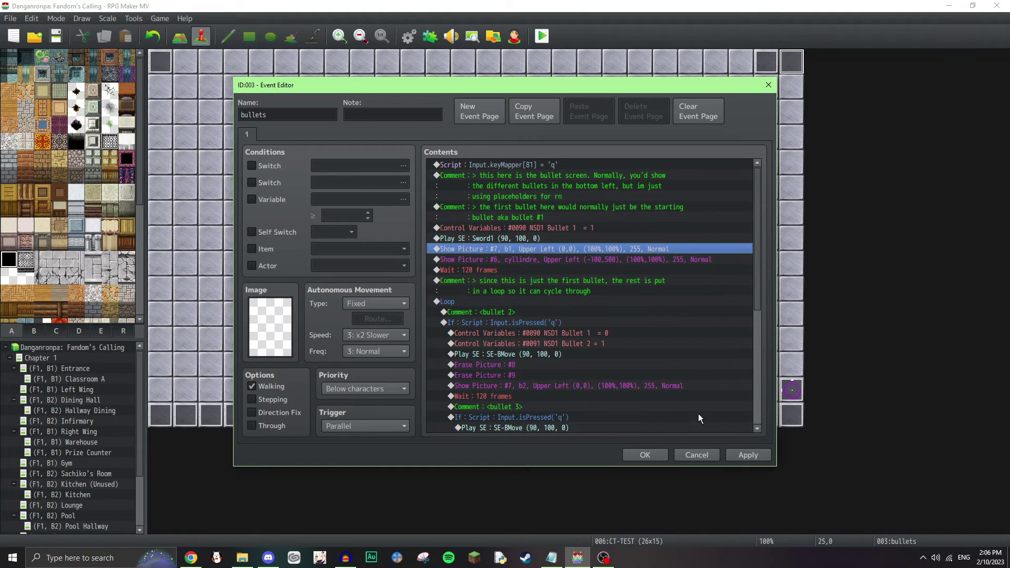
Step: Preview the cyllindre image used by the Show Picture command for picture 6 and leave the command without changes
{"action": "left_click", "coordinate": [564, 259]}
{"action": "key", "text": "Insert"}
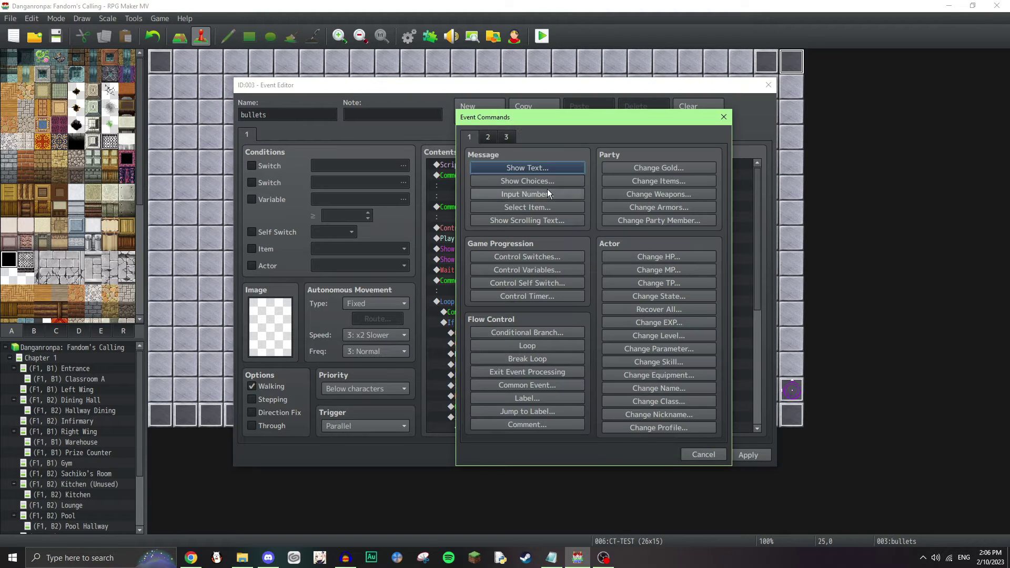
{"action": "left_click", "coordinate": [711, 457]}
{"action": "key", "text": "Return"}
{"action": "left_click", "coordinate": [616, 224]}
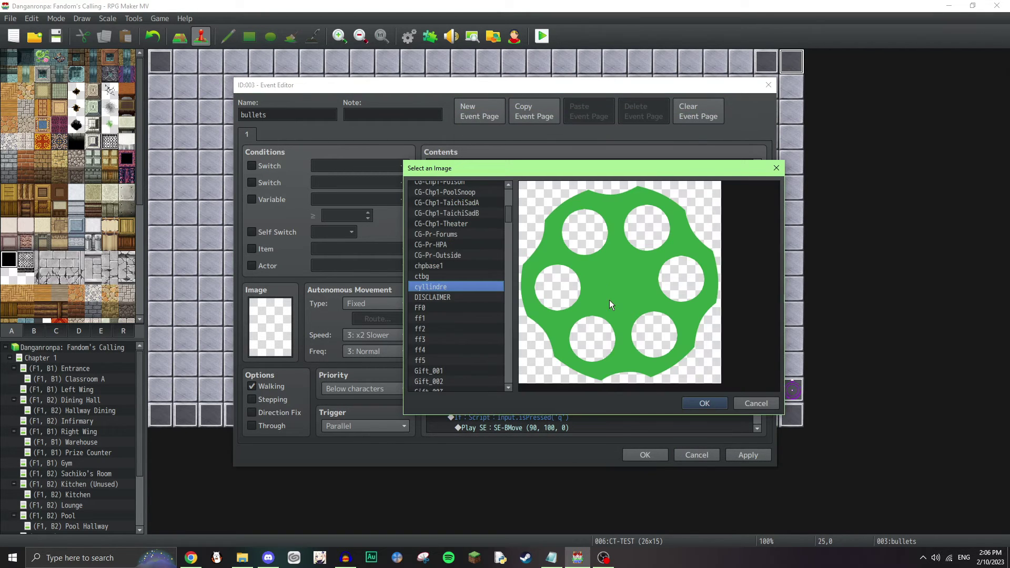
{"action": "left_click", "coordinate": [756, 403]}
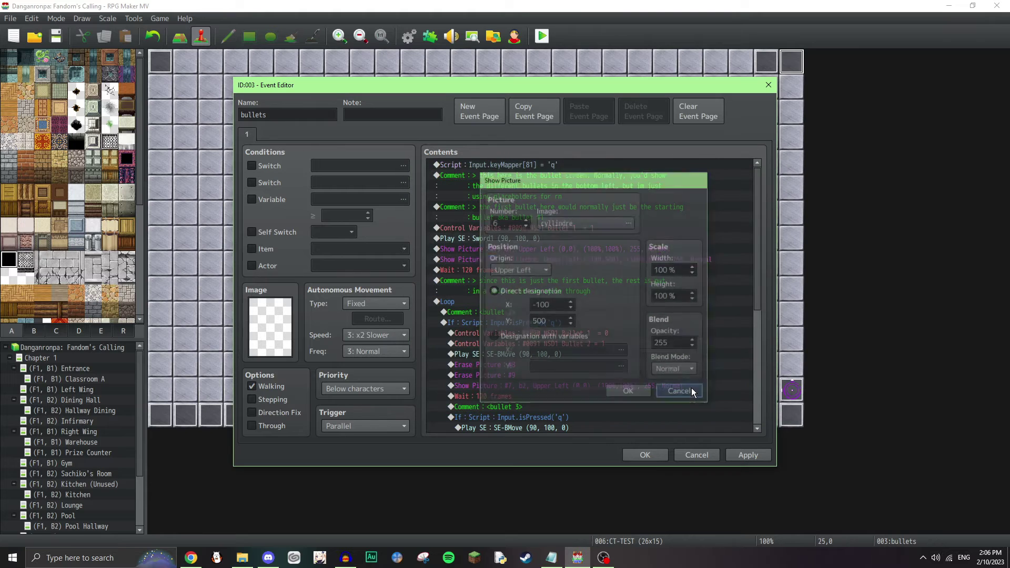
{"action": "left_click", "coordinate": [691, 387]}
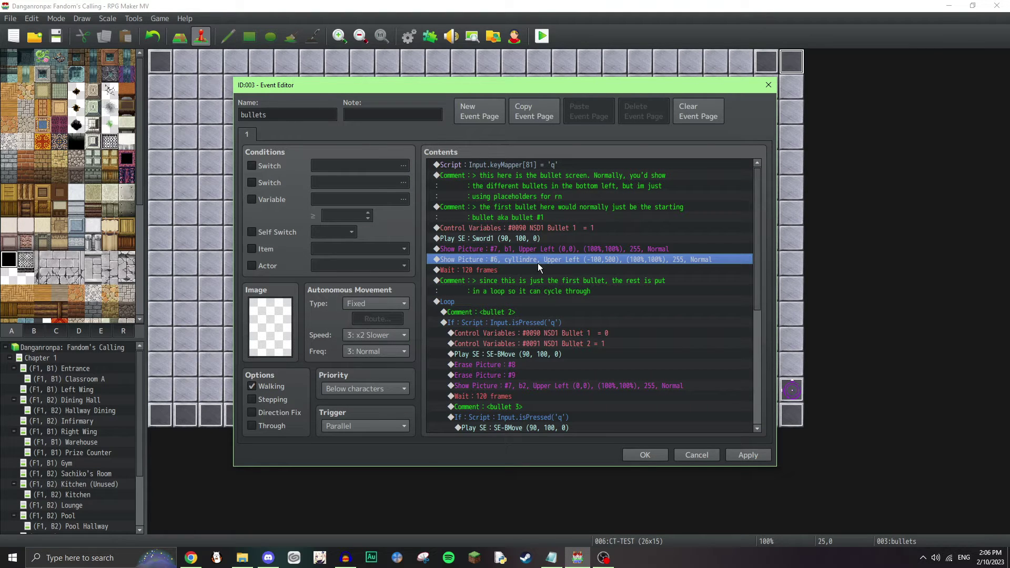
Step: Examine the Wait command after the first bullet's pictures and the comment introducing the loop that cycles through the remaining bullets
{"action": "left_click", "coordinate": [535, 268]}
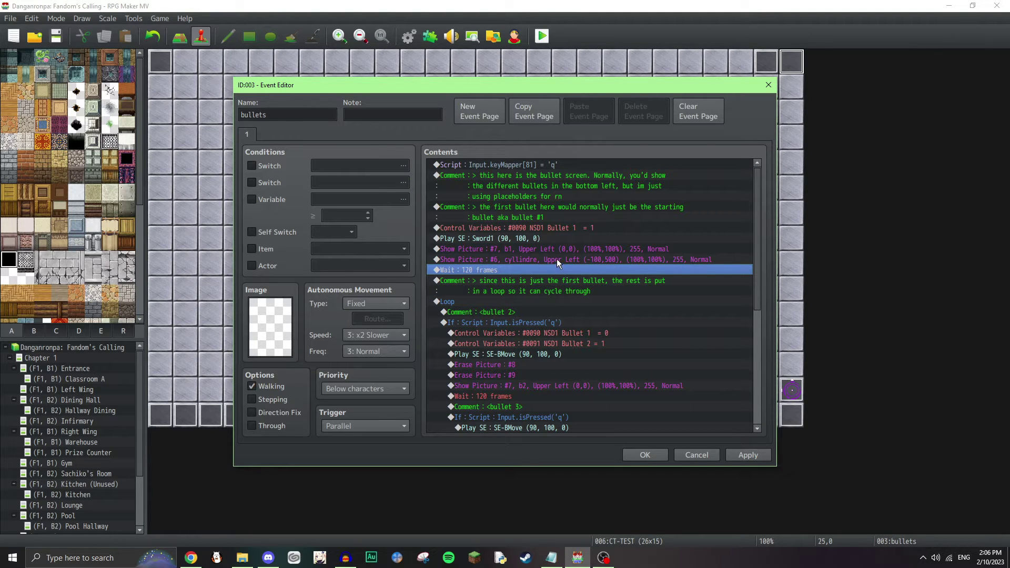
{"action": "left_click", "coordinate": [557, 259]}
{"action": "left_click", "coordinate": [535, 248]}
{"action": "left_click", "coordinate": [540, 288]}
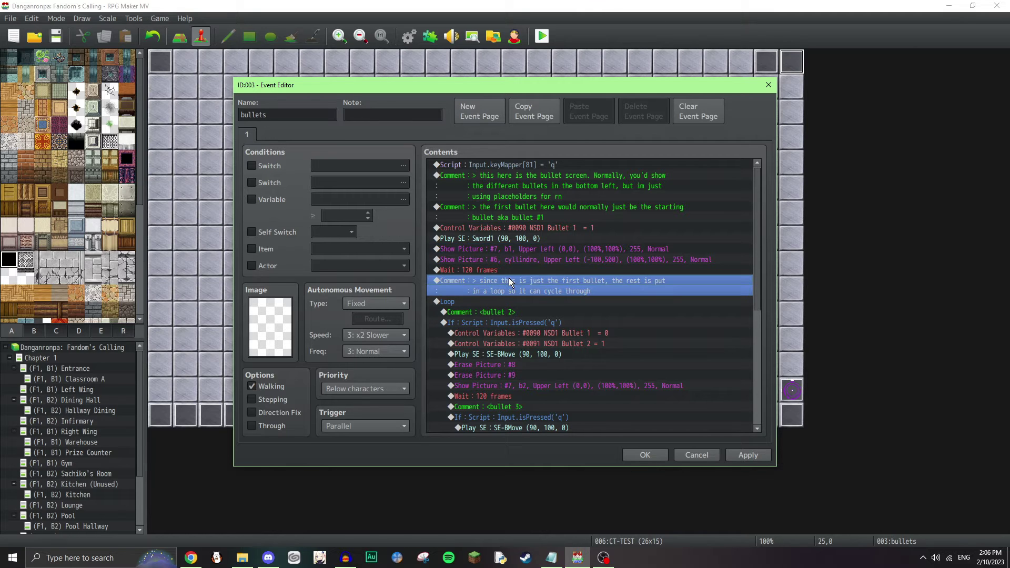
{"action": "left_click", "coordinate": [586, 272]}
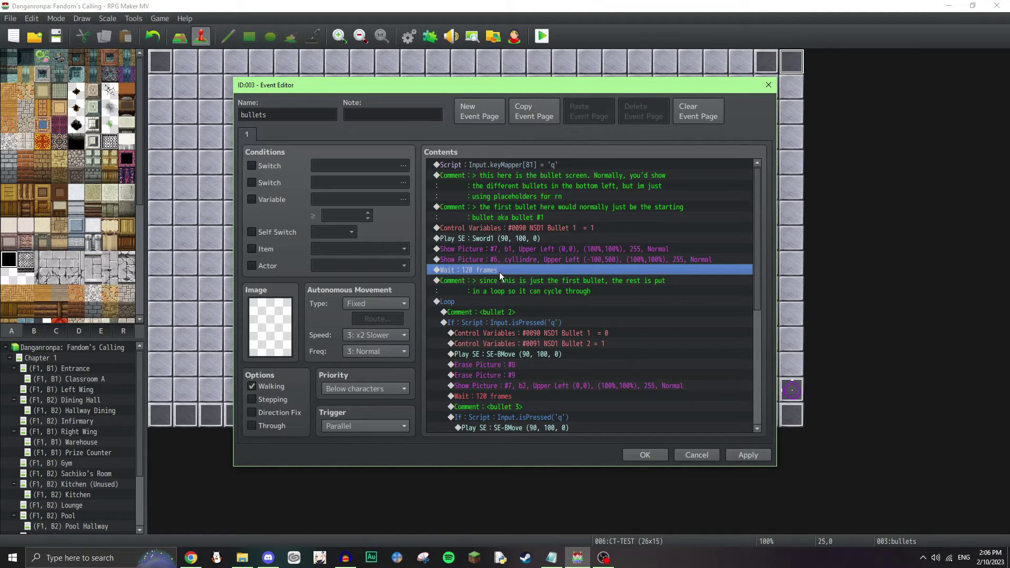
{"action": "left_click", "coordinate": [513, 293]}
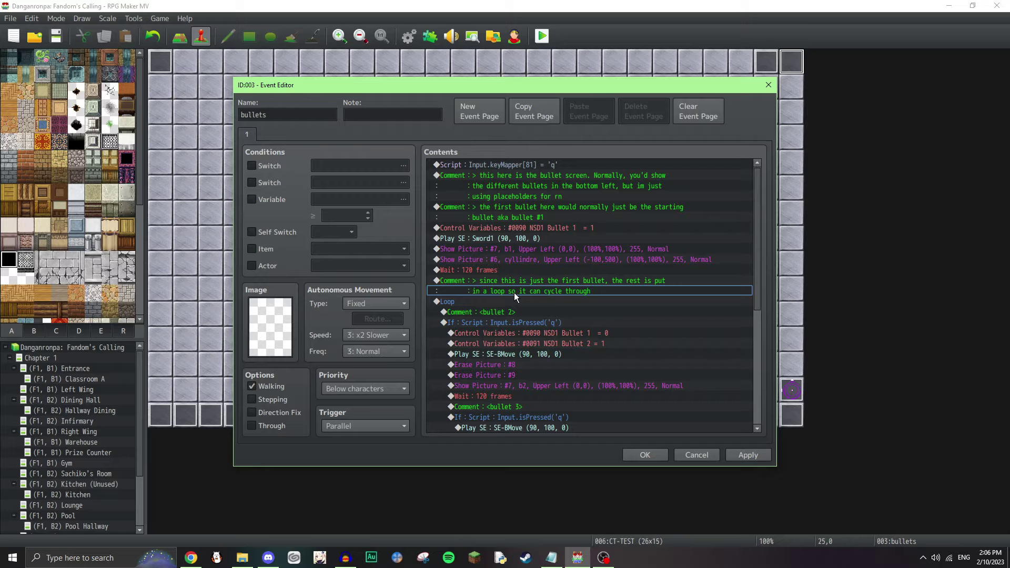
{"action": "left_click", "coordinate": [517, 279]}
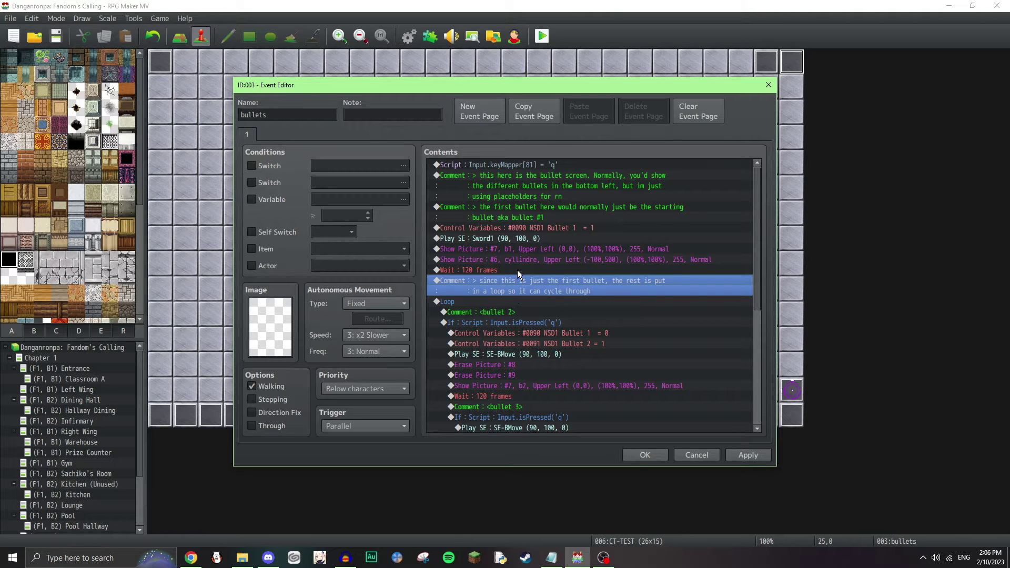
{"action": "left_click", "coordinate": [517, 270]}
{"action": "left_click", "coordinate": [513, 282]}
{"action": "left_click", "coordinate": [507, 270]}
{"action": "left_click", "coordinate": [504, 282]}
{"action": "left_click", "coordinate": [503, 267]}
{"action": "left_click", "coordinate": [504, 286]}
{"action": "left_click", "coordinate": [501, 272]}
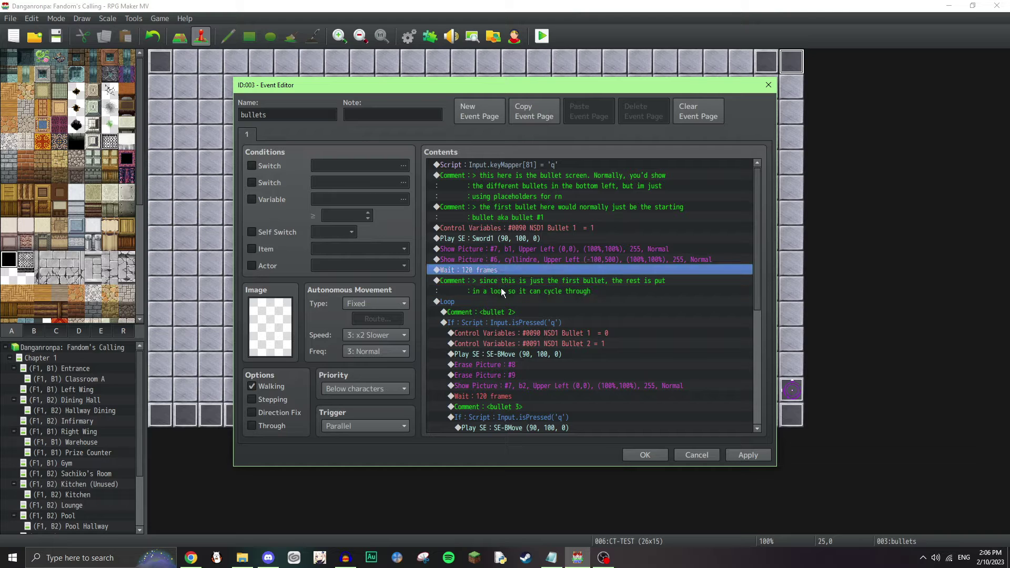
{"action": "left_click", "coordinate": [502, 279]}
{"action": "left_click", "coordinate": [503, 270]}
{"action": "left_click", "coordinate": [505, 302]}
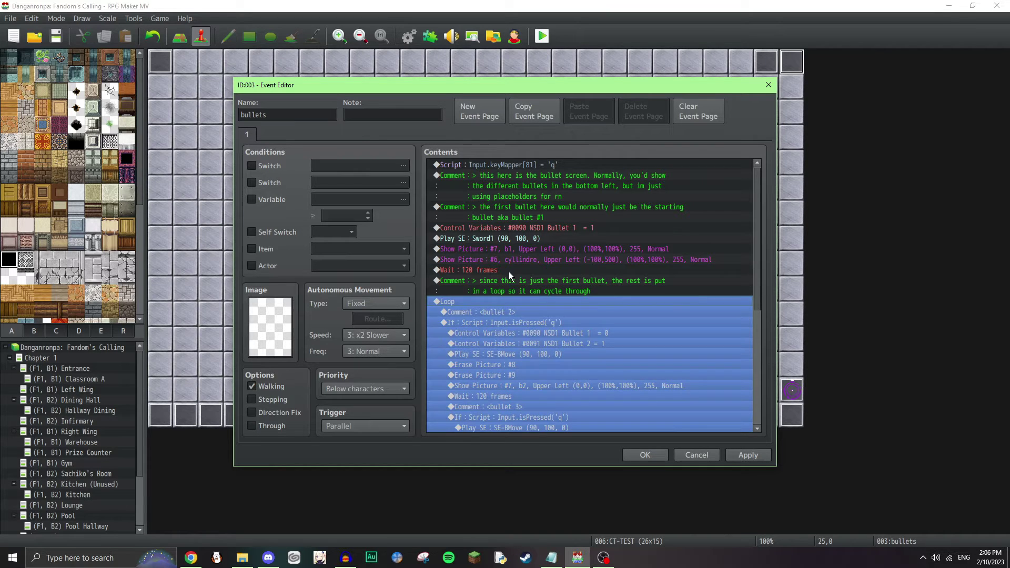
{"action": "left_click", "coordinate": [509, 271]}
Step: Examine the loop's bullet 2 section and the commands inside its q-key conditional branch
{"action": "scroll", "coordinate": [570, 308], "scroll_direction": "down", "scroll_amount": 1}
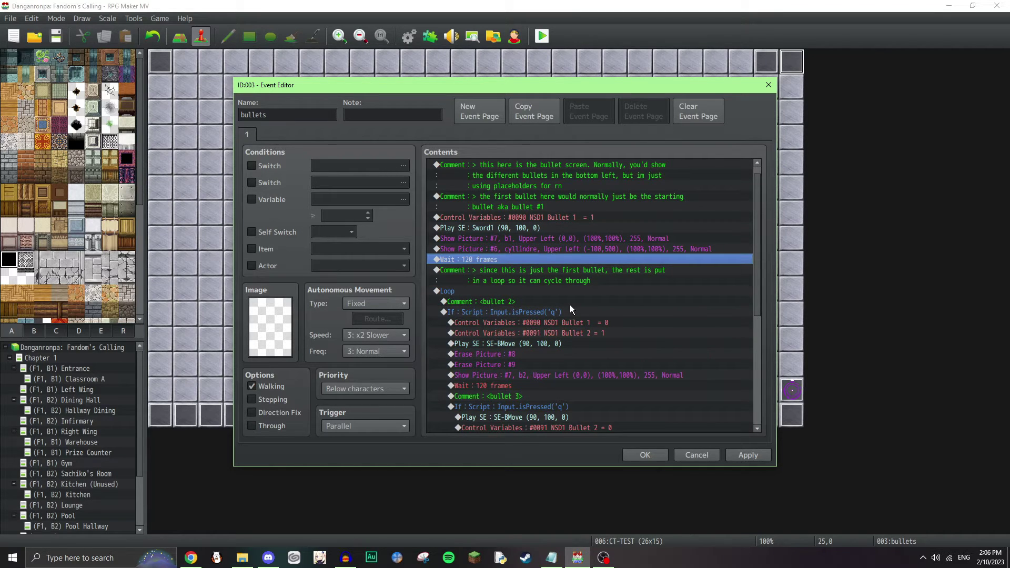
{"action": "left_click", "coordinate": [557, 299]}
{"action": "scroll", "coordinate": [557, 298], "scroll_direction": "down", "scroll_amount": 3}
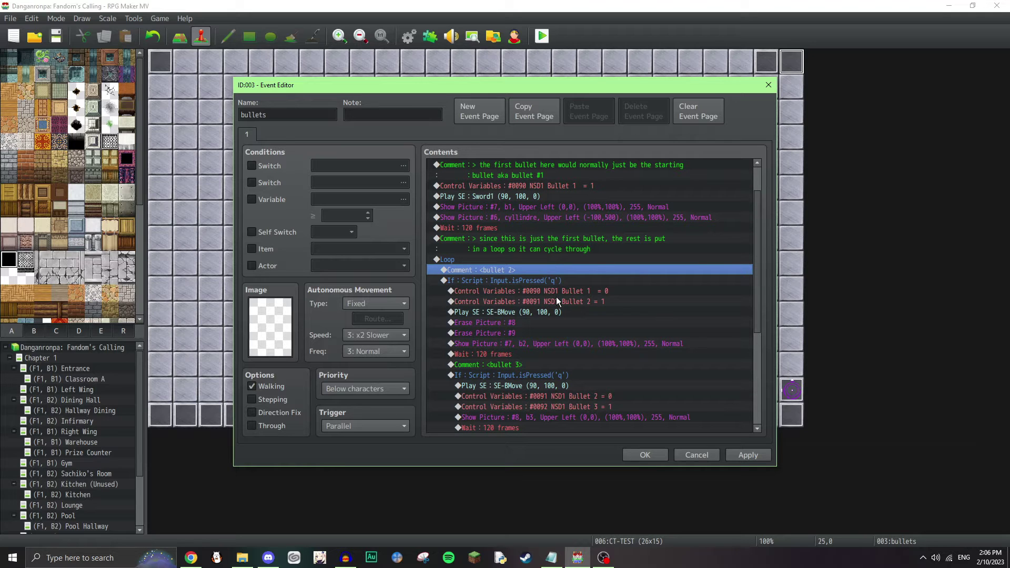
{"action": "left_click", "coordinate": [555, 279]}
{"action": "scroll", "coordinate": [555, 279], "scroll_direction": "down", "scroll_amount": 3}
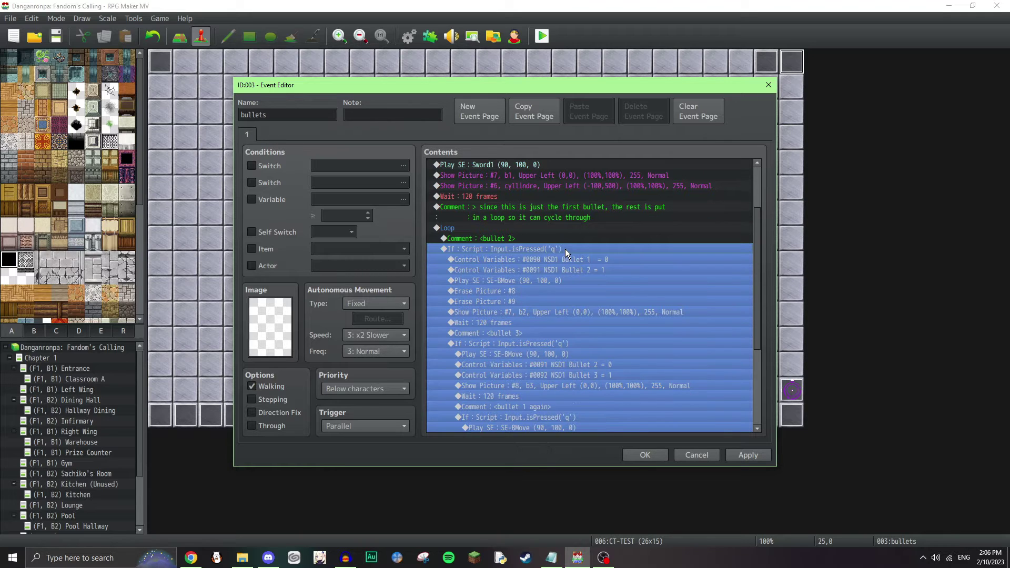
{"action": "left_click", "coordinate": [561, 258]}
{"action": "left_click", "coordinate": [569, 323]}
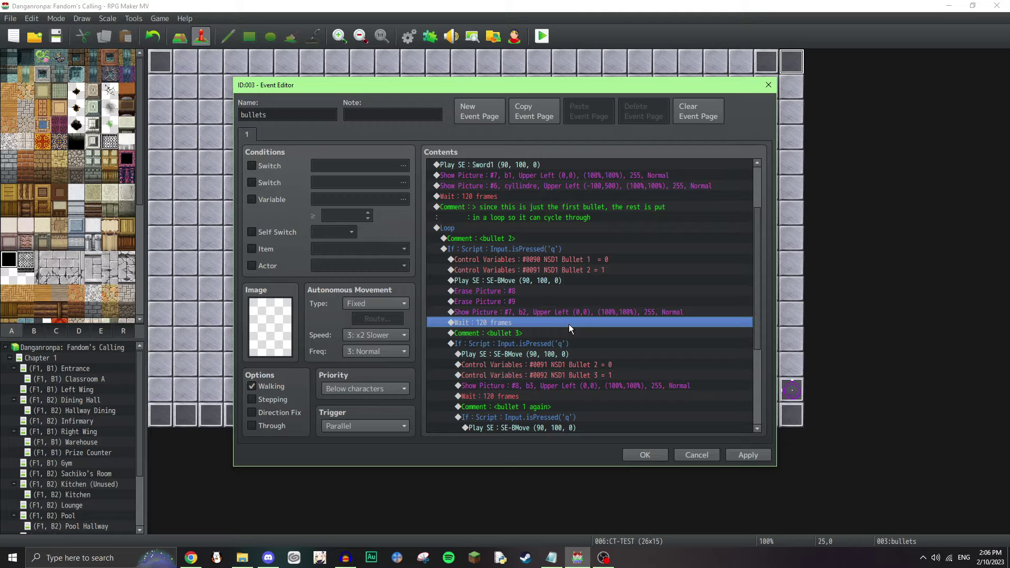
Step: Examine the Control Variables commands for NSD1 Bullet 1 and NSD1 Bullet 2 in the bullet 2 branch
{"action": "left_click", "coordinate": [574, 259]}
{"action": "left_click", "coordinate": [572, 331]}
{"action": "left_click", "coordinate": [558, 263]}
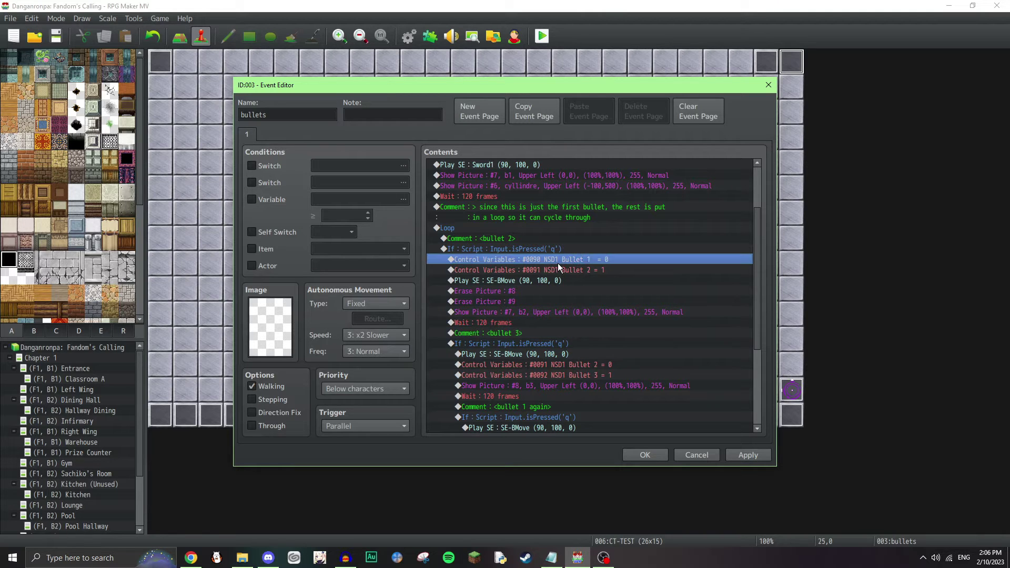
{"action": "left_click", "coordinate": [557, 282]}
{"action": "left_click", "coordinate": [571, 261]}
{"action": "left_click", "coordinate": [613, 269]}
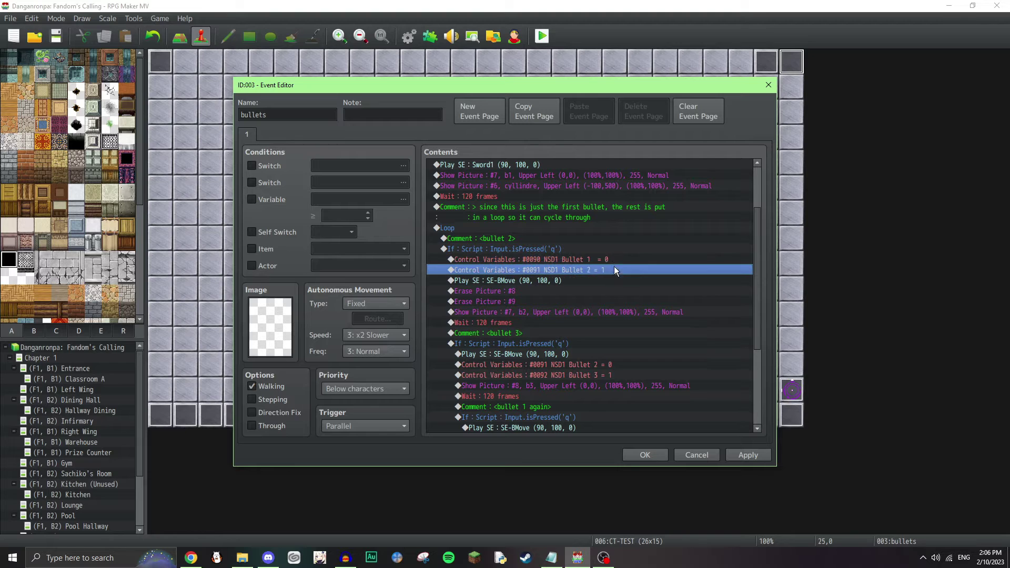
{"action": "left_click", "coordinate": [621, 258]}
{"action": "left_click", "coordinate": [625, 270]}
Step: Examine the Erase Picture commands, the b2 Show Picture command and the Wait in the bullet 2 branch
{"action": "left_click", "coordinate": [630, 290]}
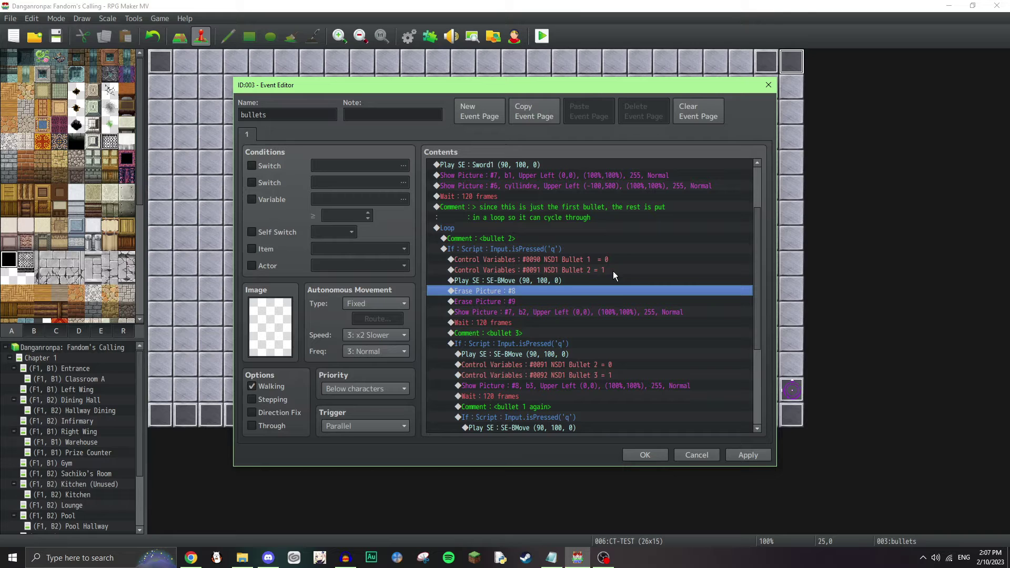
{"action": "left_click", "coordinate": [610, 268]}
{"action": "left_click", "coordinate": [629, 290]}
{"action": "scroll", "coordinate": [605, 305], "scroll_direction": "up", "scroll_amount": 1}
{"action": "left_click", "coordinate": [565, 335]}
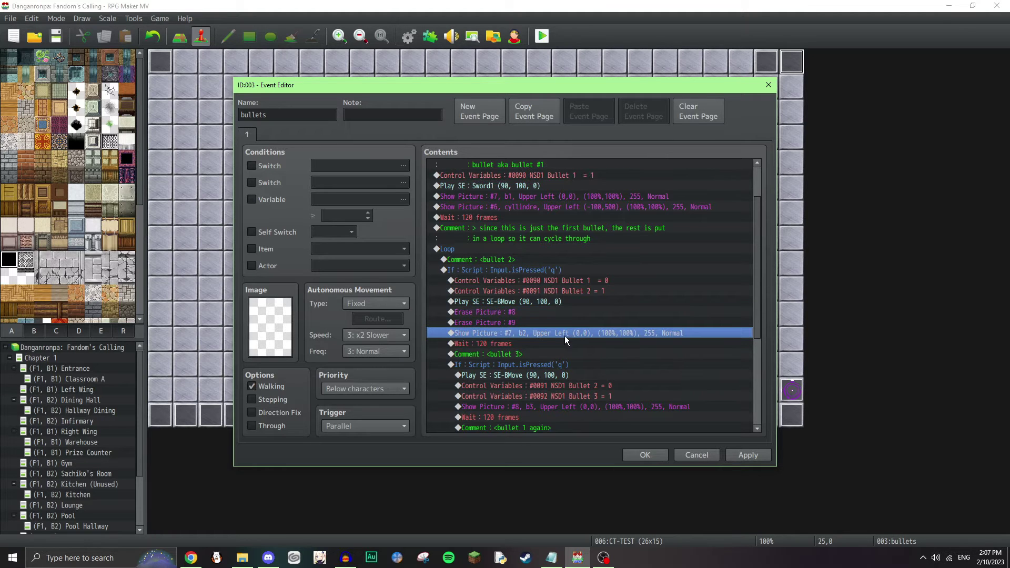
{"action": "left_click", "coordinate": [555, 343]}
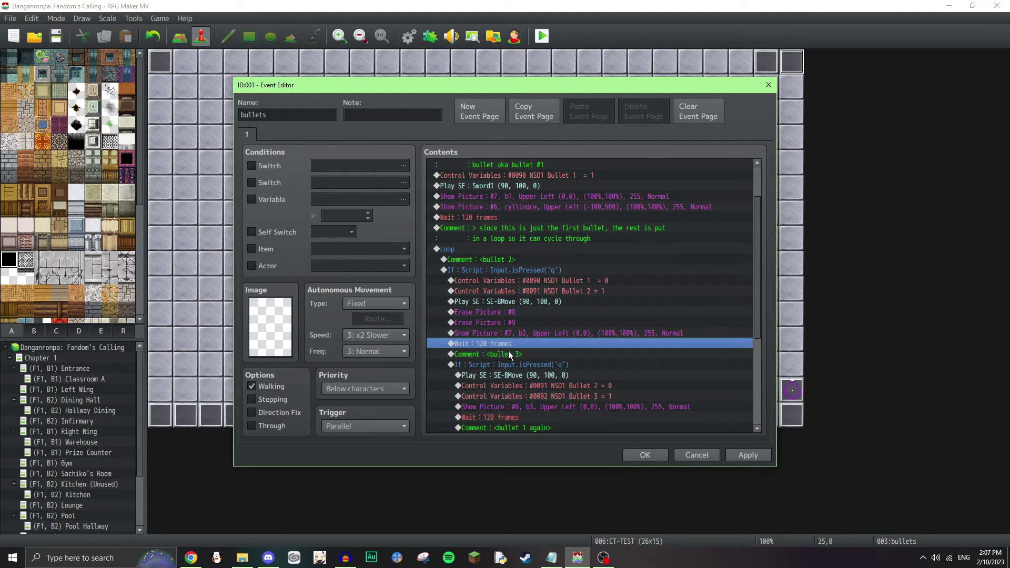
Step: Examine the bullet 3 and "bullet 1 again" branches down to the end of the loop
{"action": "scroll", "coordinate": [512, 352], "scroll_direction": "down", "scroll_amount": 3}
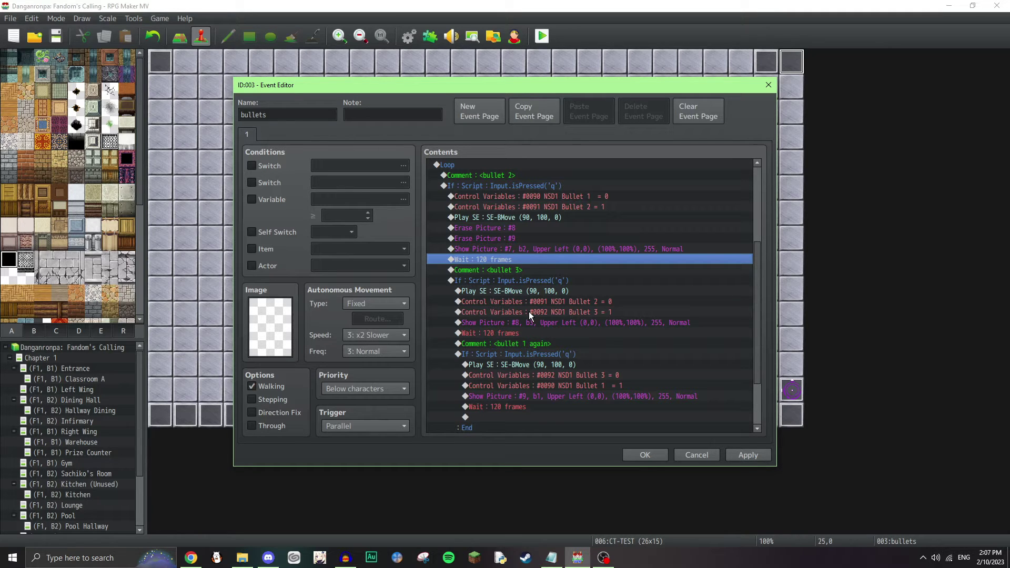
{"action": "left_click", "coordinate": [539, 330]}
{"action": "scroll", "coordinate": [538, 328], "scroll_direction": "down", "scroll_amount": 2}
{"action": "scroll", "coordinate": [538, 327], "scroll_direction": "down", "scroll_amount": 1}
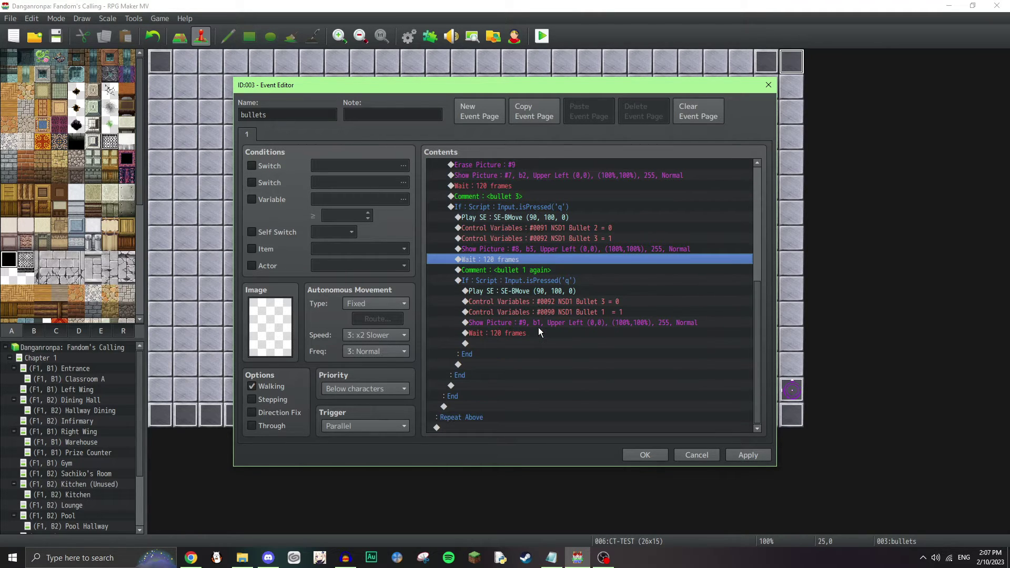
{"action": "left_click", "coordinate": [554, 290]}
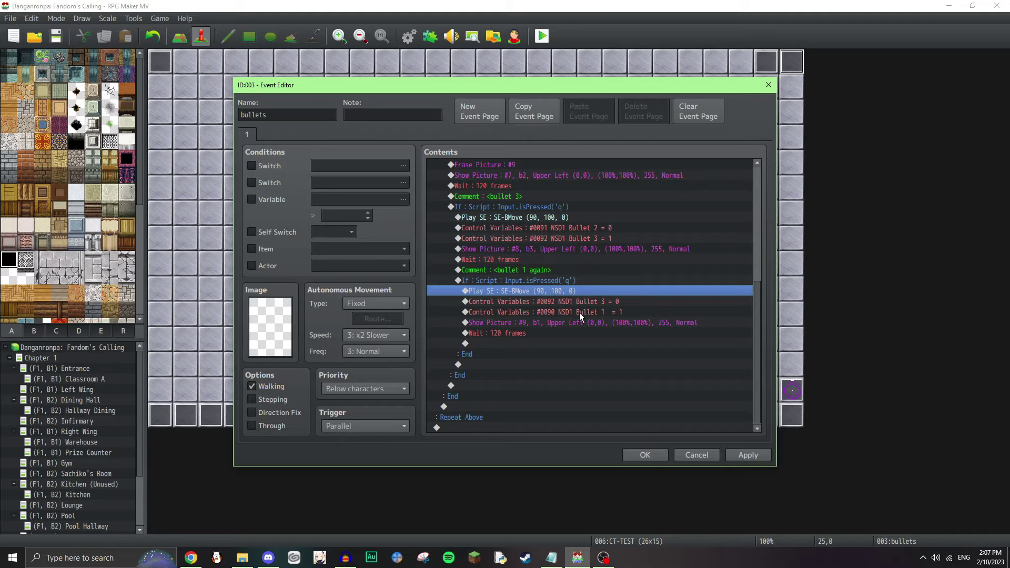
{"action": "left_click", "coordinate": [582, 322]}
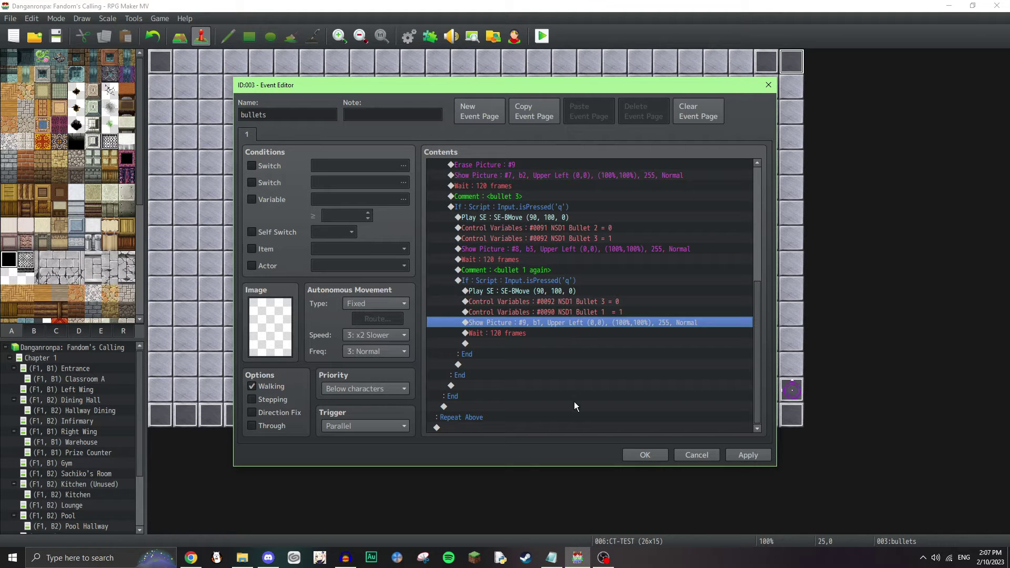
{"action": "left_click", "coordinate": [573, 415]}
{"action": "scroll", "coordinate": [573, 345], "scroll_direction": "up", "scroll_amount": 1}
{"action": "scroll", "coordinate": [558, 396], "scroll_direction": "down", "scroll_amount": 1}
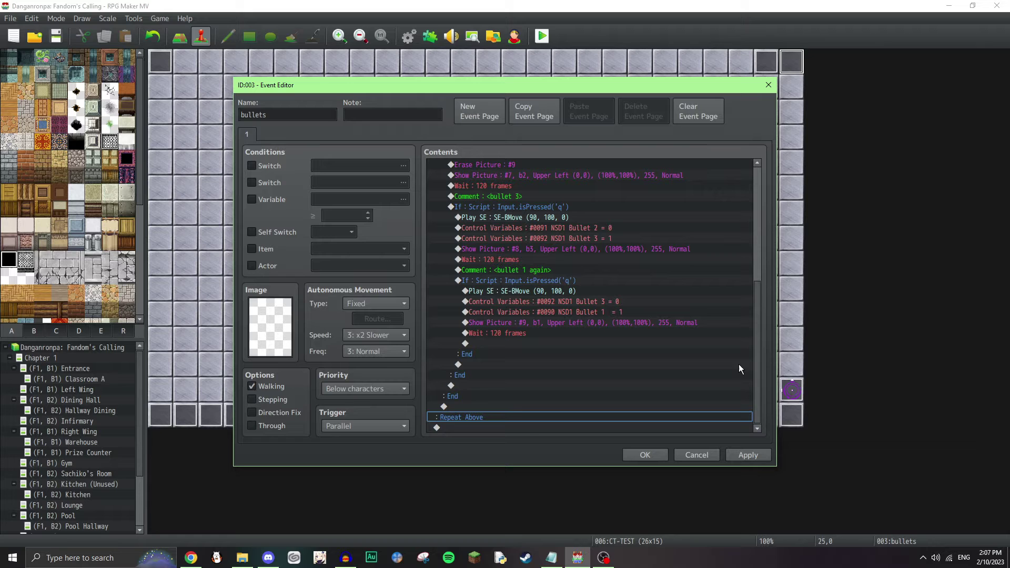
Step: Return to the Loop command and review the block of bullet commands it contains, without adding any command
{"action": "left_click_drag", "start_coordinate": [756, 371], "coordinate": [560, 239]}
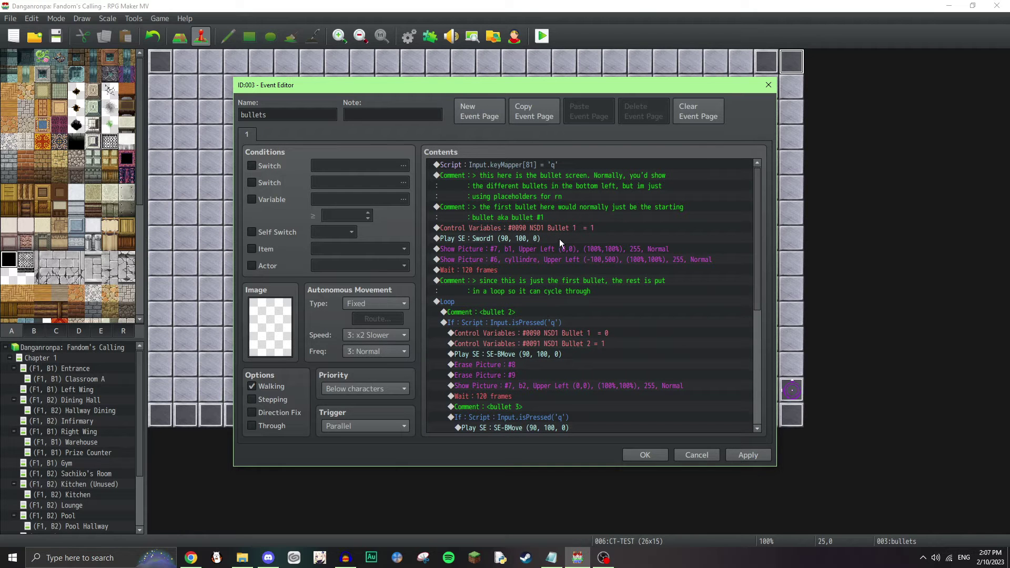
{"action": "left_click", "coordinate": [490, 301]}
{"action": "left_click", "coordinate": [585, 311]}
{"action": "left_click", "coordinate": [585, 299]}
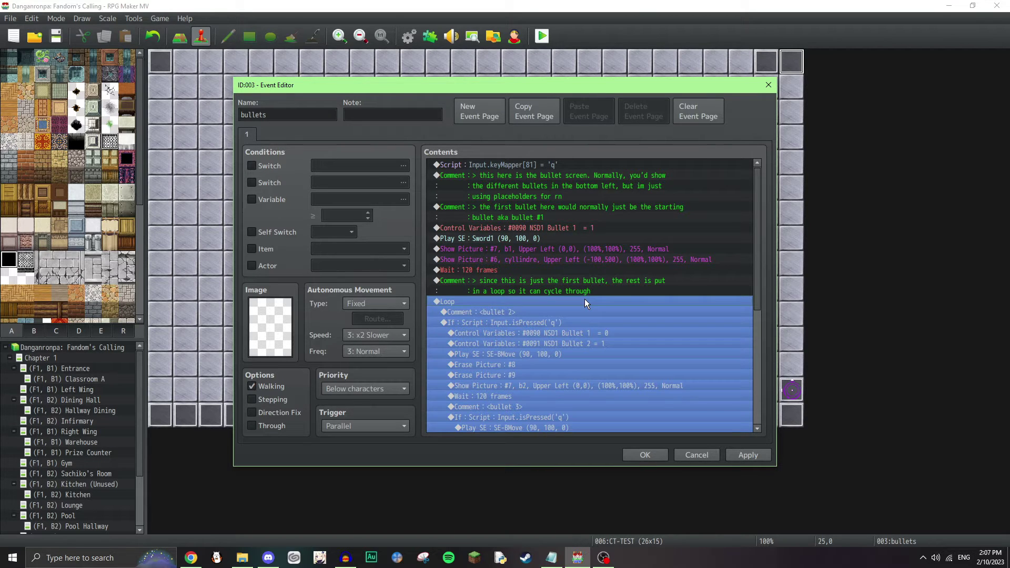
{"action": "double_click", "coordinate": [585, 299]}
{"action": "left_click", "coordinate": [703, 454]}
{"action": "left_click", "coordinate": [528, 301]}
{"action": "double_click", "coordinate": [527, 301]}
{"action": "left_click", "coordinate": [704, 454]}
Step: Review how the bullet 3 q-key conditional branch is nested inside the bullet 2 branch
{"action": "left_click", "coordinate": [487, 312]}
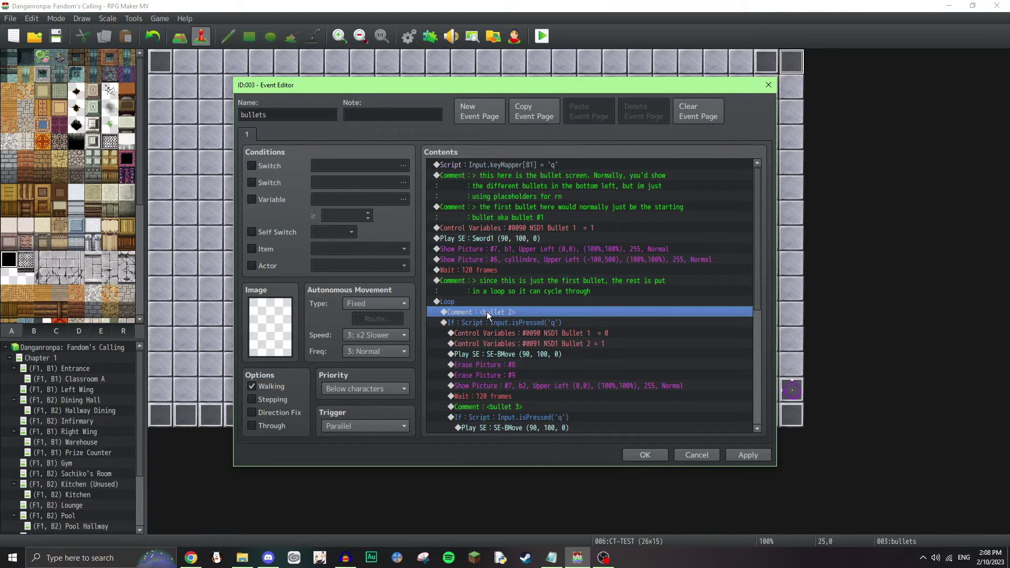
{"action": "left_click", "coordinate": [494, 321]}
{"action": "scroll", "coordinate": [568, 352], "scroll_direction": "down", "scroll_amount": 2}
{"action": "left_click", "coordinate": [517, 343]}
{"action": "scroll", "coordinate": [526, 347], "scroll_direction": "down", "scroll_amount": 2}
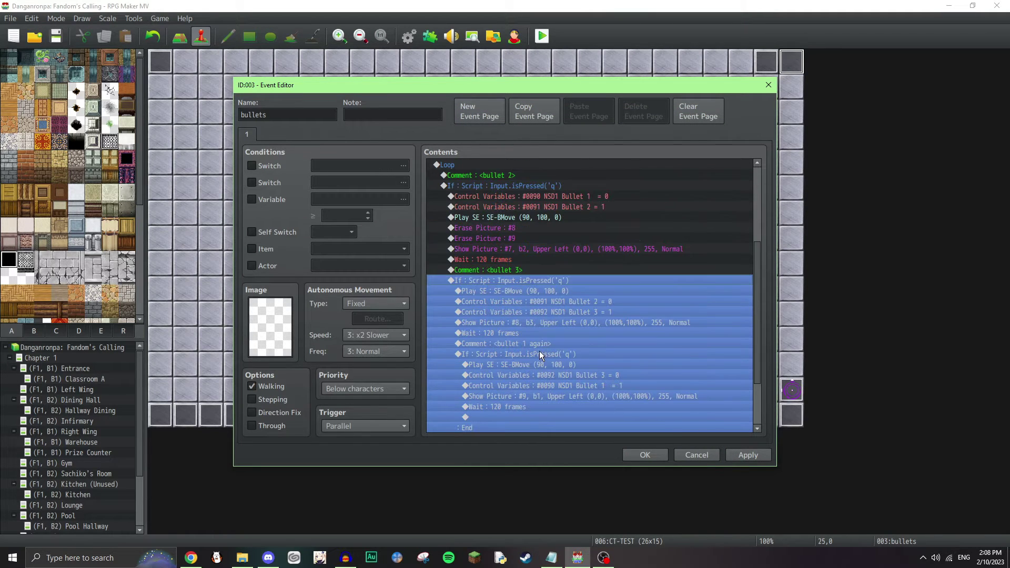
Step: Compare the bullet 2, bullet 3 and "bullet 1 again" branches in the loop, and leave the bullets event without changes
{"action": "left_click", "coordinate": [536, 354]}
{"action": "left_click", "coordinate": [488, 185]}
{"action": "left_click", "coordinate": [512, 272]}
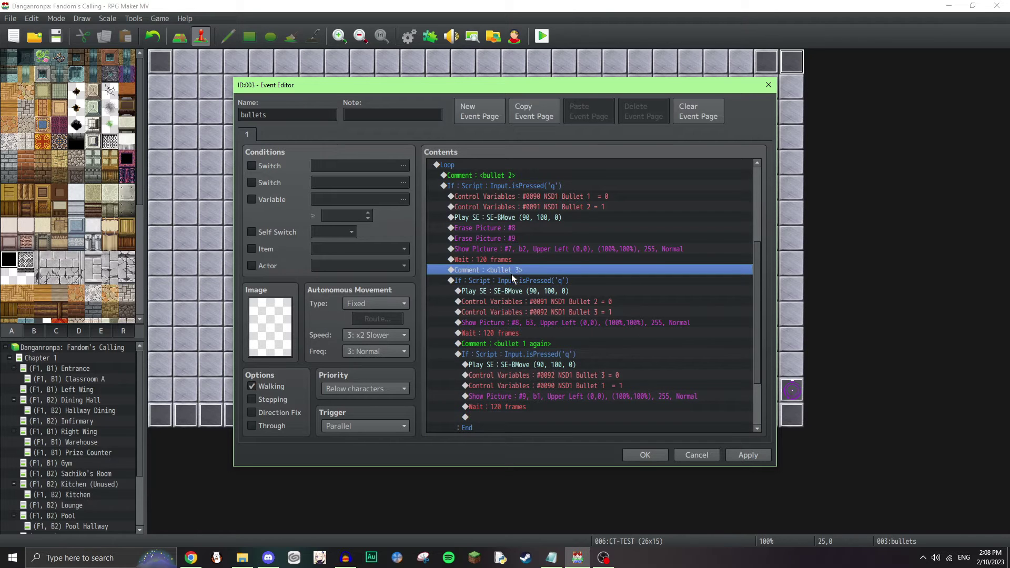
{"action": "left_click", "coordinate": [537, 354]}
{"action": "left_click", "coordinate": [576, 279]}
{"action": "key", "text": "Up"}
{"action": "scroll", "coordinate": [620, 261], "scroll_direction": "up", "scroll_amount": 2}
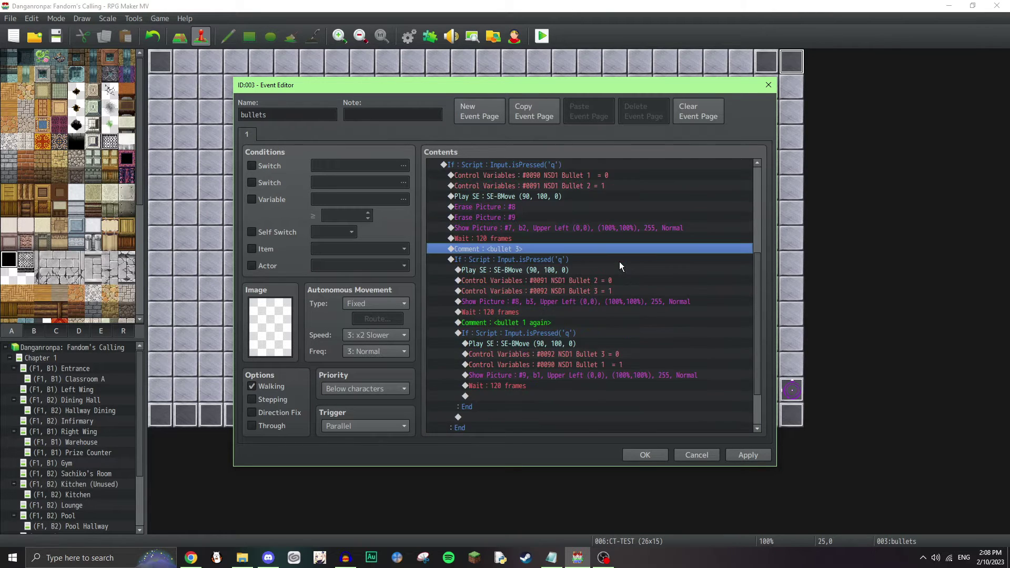
{"action": "scroll", "coordinate": [624, 278], "scroll_direction": "up", "scroll_amount": 2}
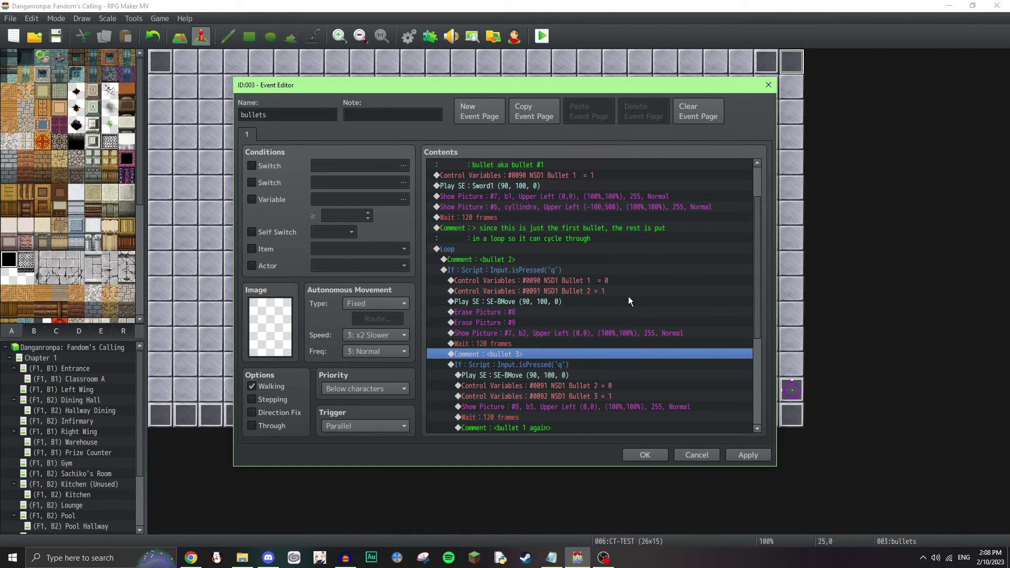
{"action": "left_click", "coordinate": [697, 455]}
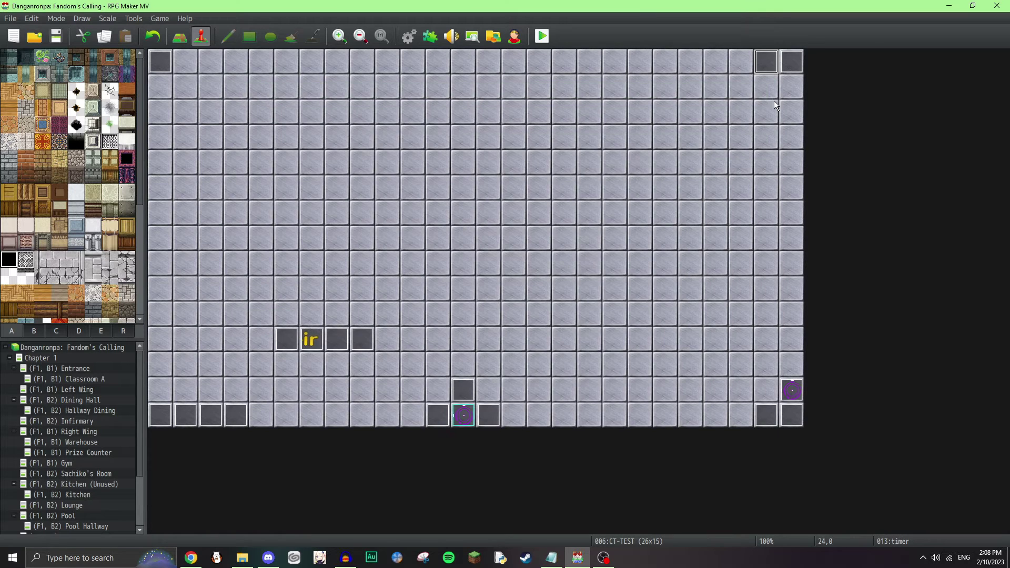
{"action": "double_click", "coordinate": [792, 62]}
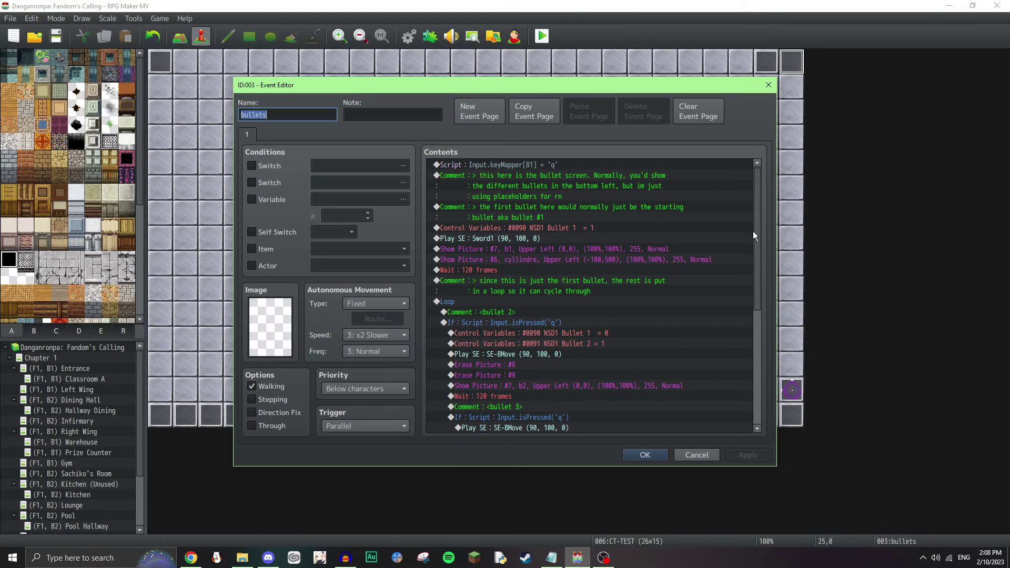
{"action": "left_click", "coordinate": [711, 455]}
Step: Examine the Control Timer and Control Self Switch commands in the timer event, and close it without changes
{"action": "double_click", "coordinate": [767, 61]}
{"action": "left_click", "coordinate": [554, 165]}
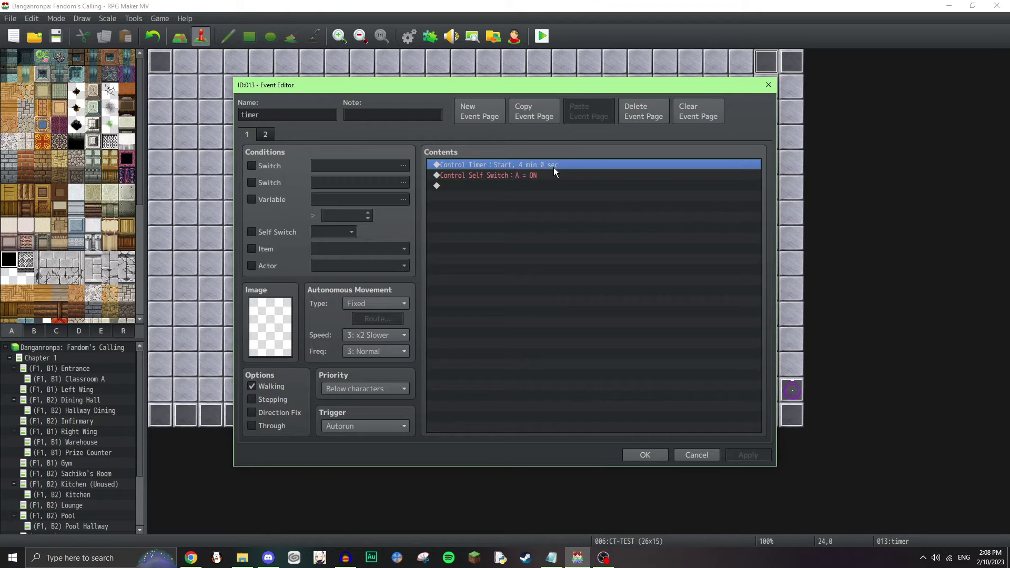
{"action": "left_click", "coordinate": [557, 171]}
{"action": "left_click", "coordinate": [573, 186]}
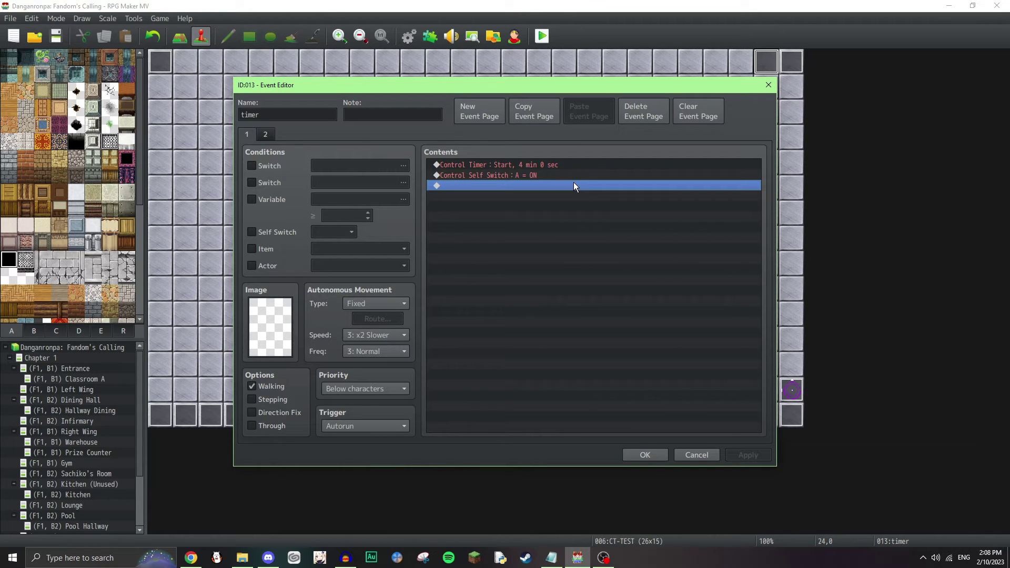
{"action": "left_click", "coordinate": [571, 165]}
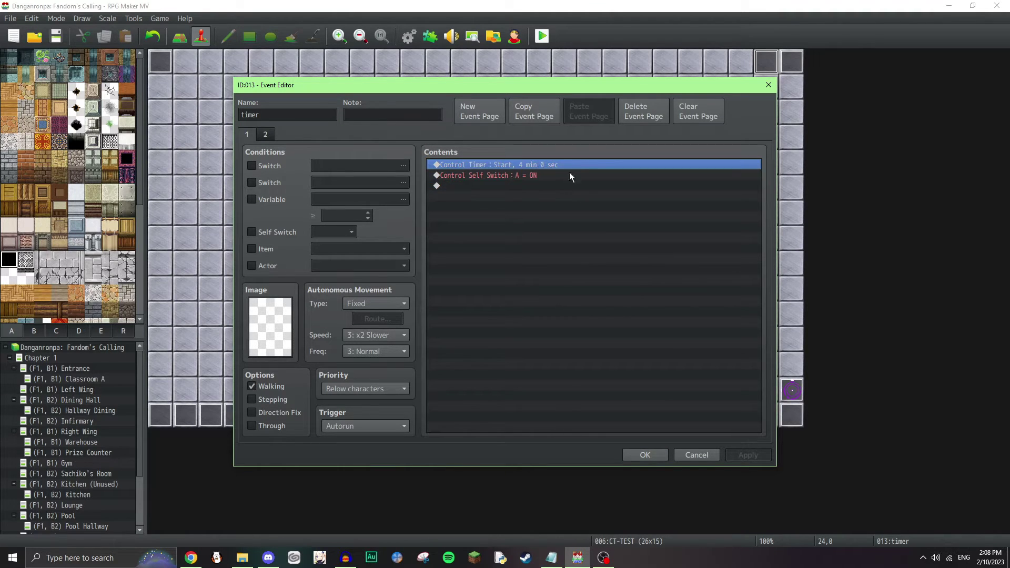
{"action": "key", "text": "Escape"}
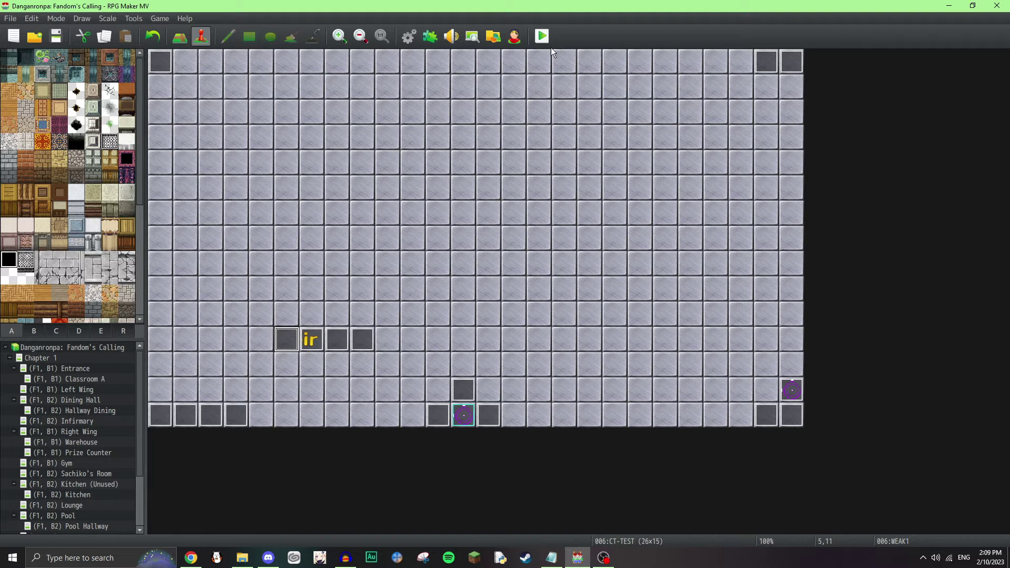
Step: Start a playtest of the project and begin a new game
{"action": "left_click", "coordinate": [542, 36]}
{"action": "left_click", "coordinate": [505, 292]}
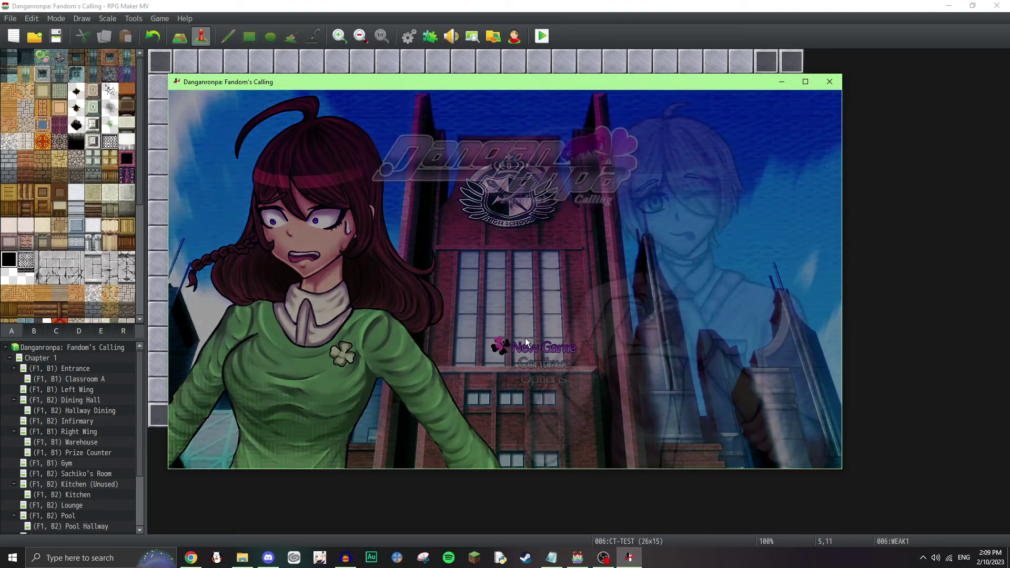
{"action": "left_click", "coordinate": [526, 345]}
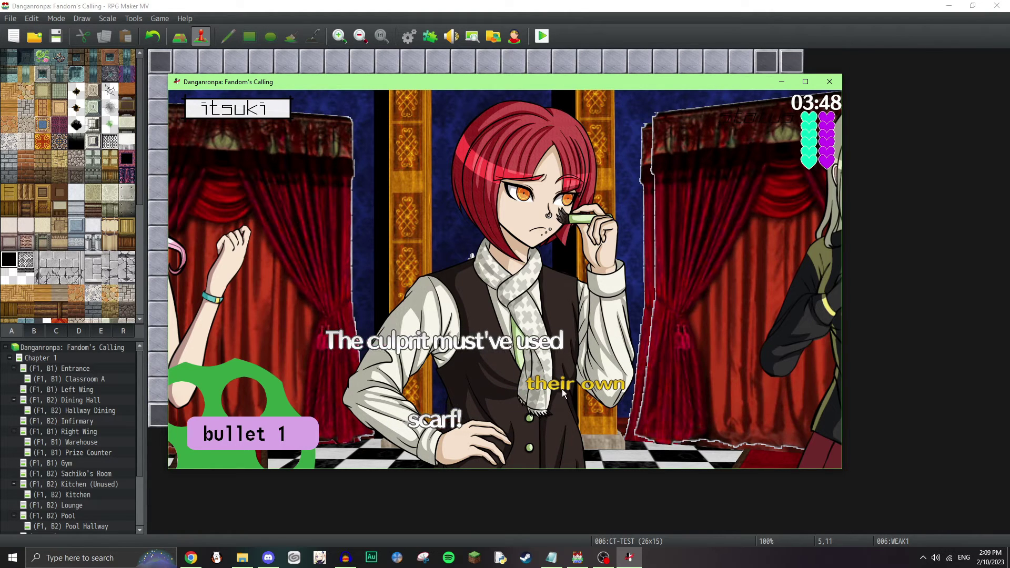
Step: Cycle through bullets 2, 3, 1 and back to 2 in the running debate, and close the playtest
{"action": "key", "text": "Right"}
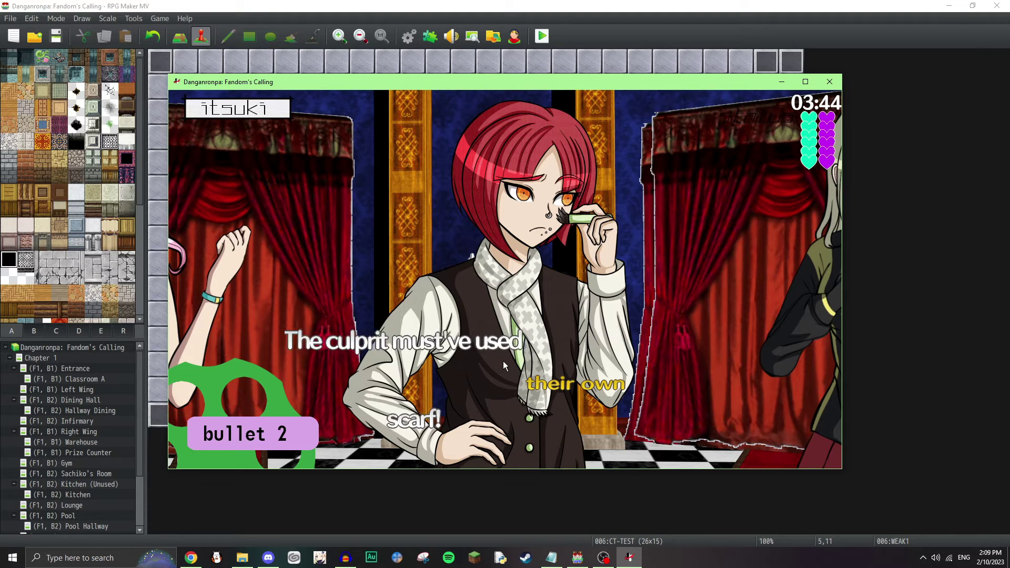
{"action": "key", "text": "Right"}
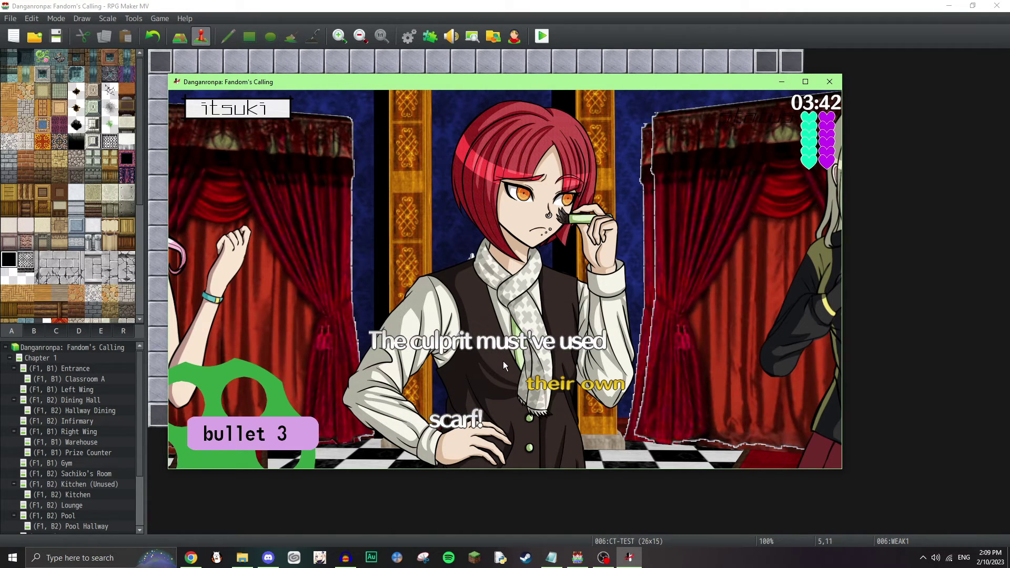
{"action": "key", "text": "Right"}
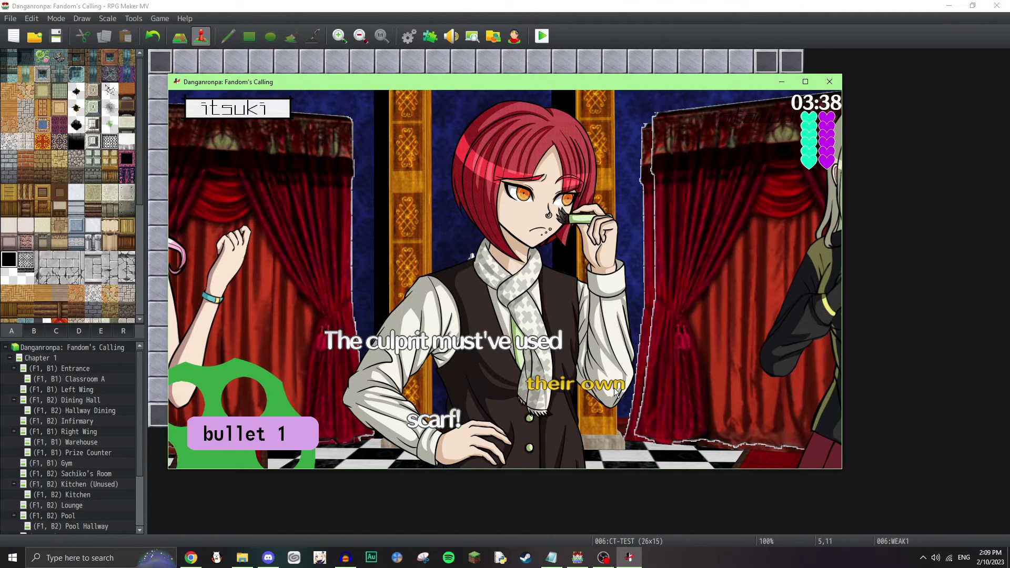
{"action": "key", "text": "Right"}
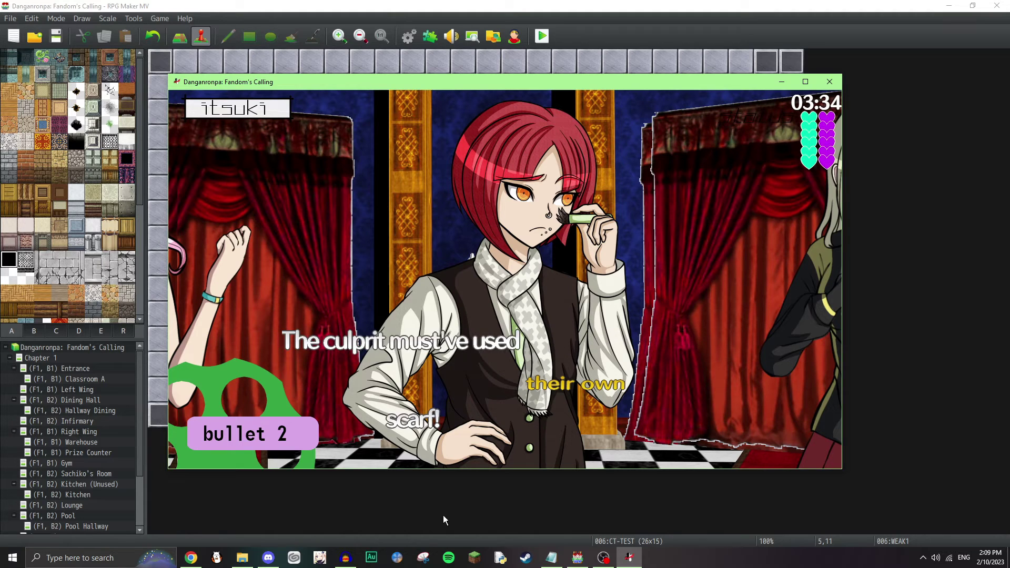
{"action": "left_click", "coordinate": [414, 431]}
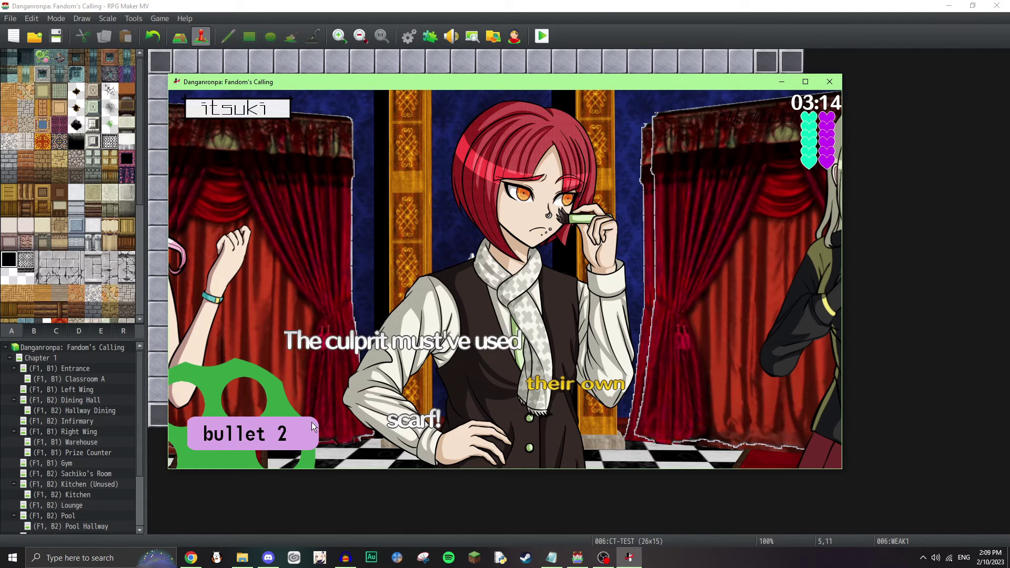
{"action": "left_click", "coordinate": [830, 81]}
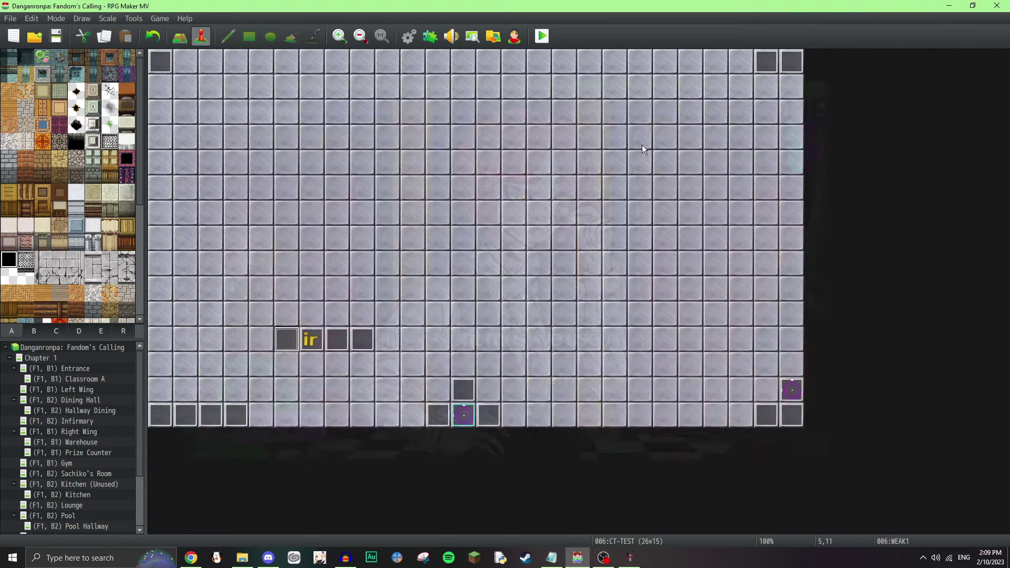
Step: Examine the "their own" image assigned to the WEAK1 event, leaving both the image and the event unchanged
{"action": "double_click", "coordinate": [302, 340]}
{"action": "double_click", "coordinate": [279, 334]}
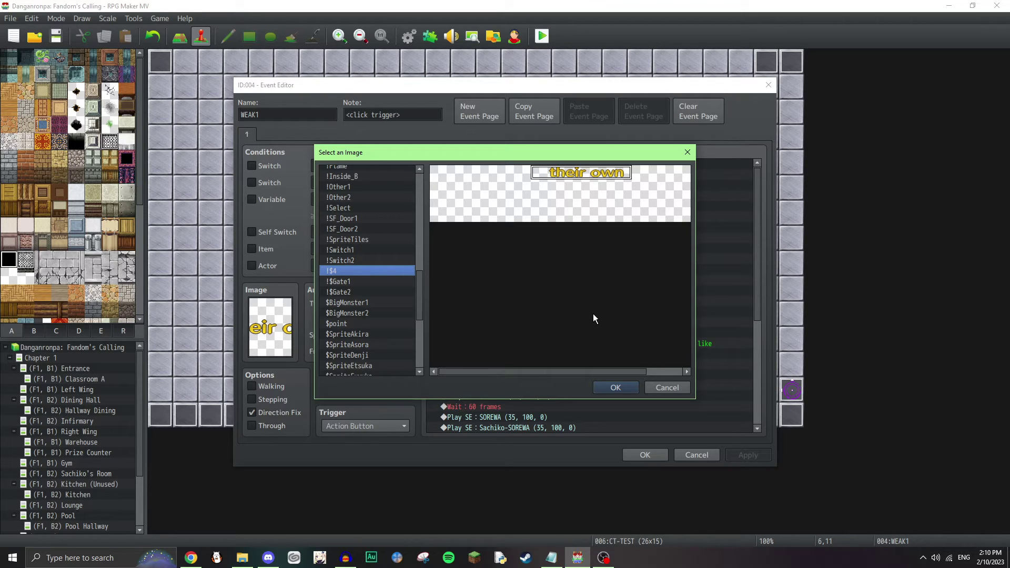
{"action": "left_click", "coordinate": [672, 387]}
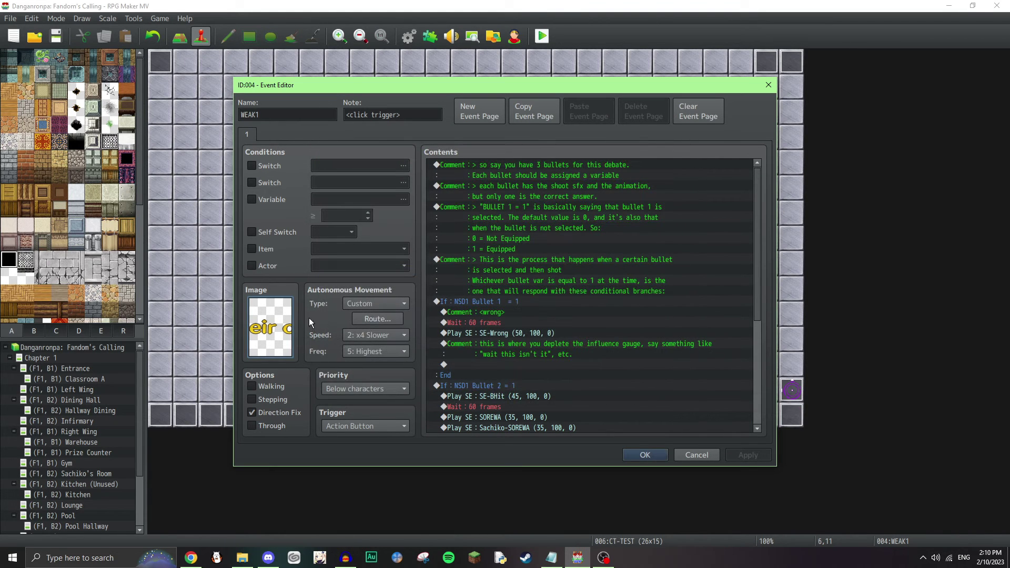
{"action": "left_click", "coordinate": [696, 455]}
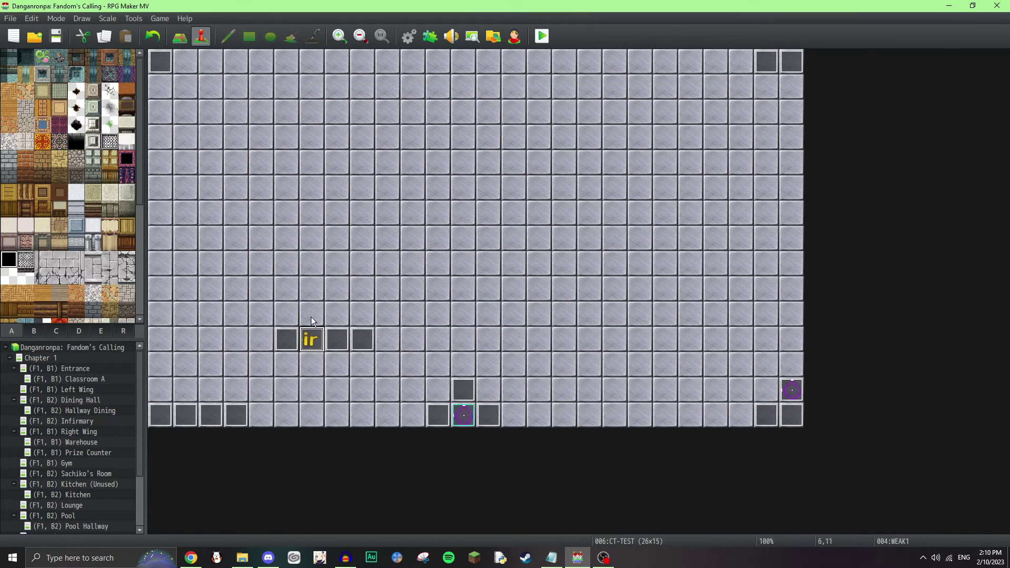
{"action": "double_click", "coordinate": [303, 345]}
{"action": "left_click", "coordinate": [695, 455]}
Step: Look over the row of events around the "their own" WEAK1 event on the map
{"action": "left_click", "coordinate": [291, 340]}
{"action": "key", "text": "Right"}
{"action": "key", "text": "Right"}
{"action": "key", "text": "Right"}
{"action": "key", "text": "Right"}
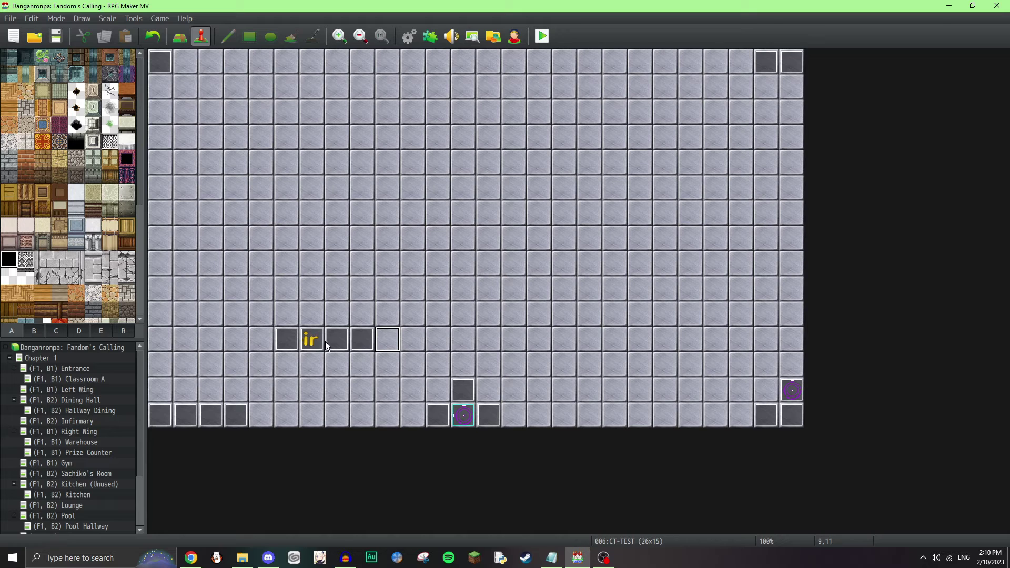
{"action": "left_click", "coordinate": [287, 342]}
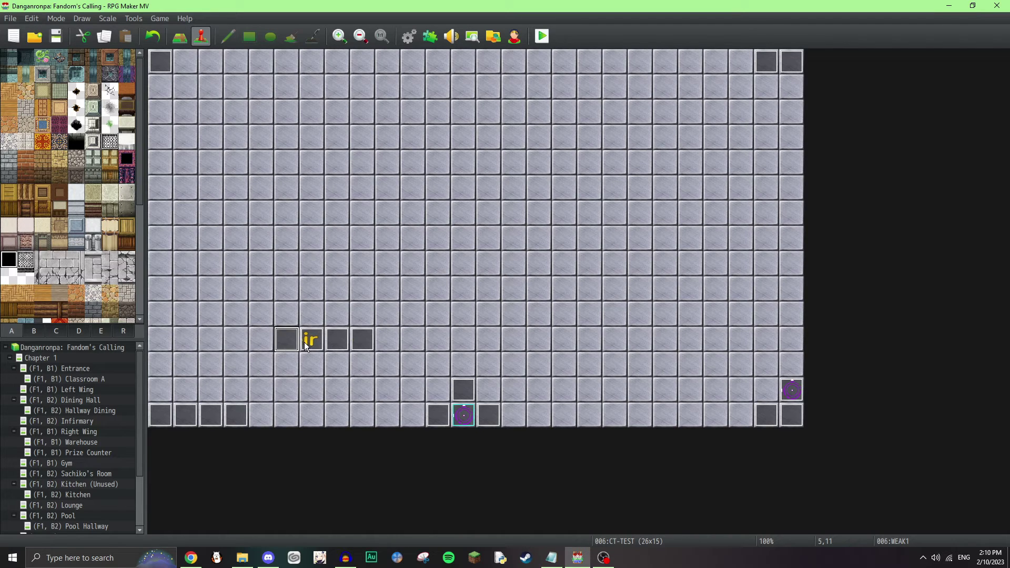
{"action": "left_click", "coordinate": [308, 343]}
{"action": "left_click", "coordinate": [290, 347]}
{"action": "left_click", "coordinate": [315, 343]}
Step: Read the opening comments on bullet variables in the WEAK1 event at tile 5,11, and close it without changes
{"action": "double_click", "coordinate": [287, 341]}
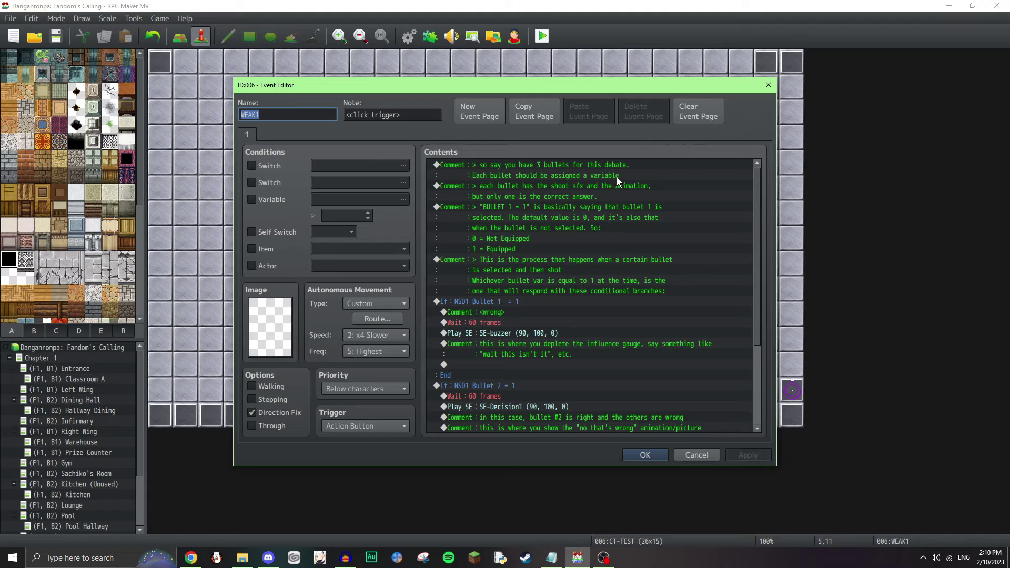
{"action": "left_click", "coordinate": [677, 178]}
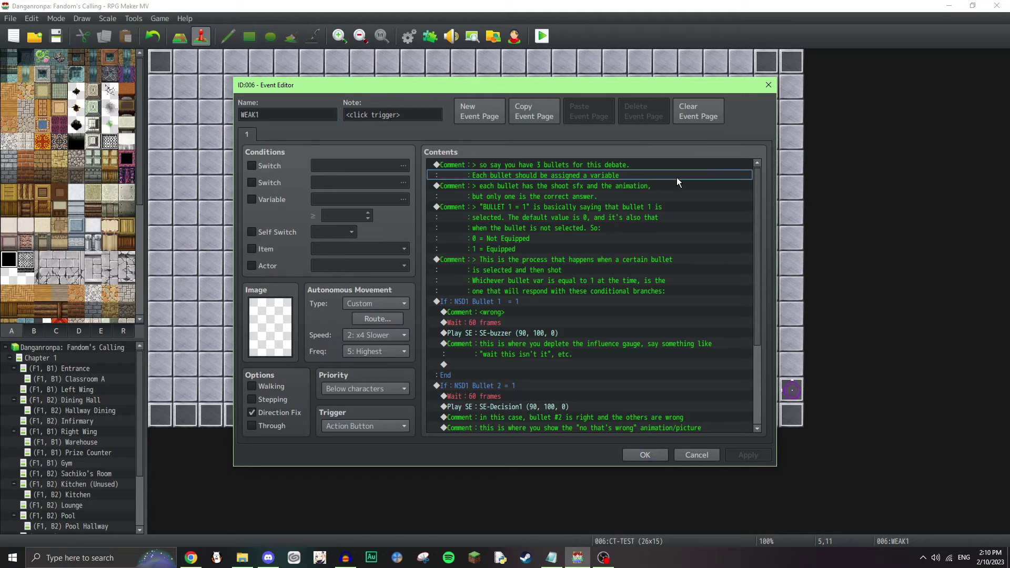
{"action": "left_click", "coordinate": [682, 185]}
{"action": "left_click", "coordinate": [700, 209]}
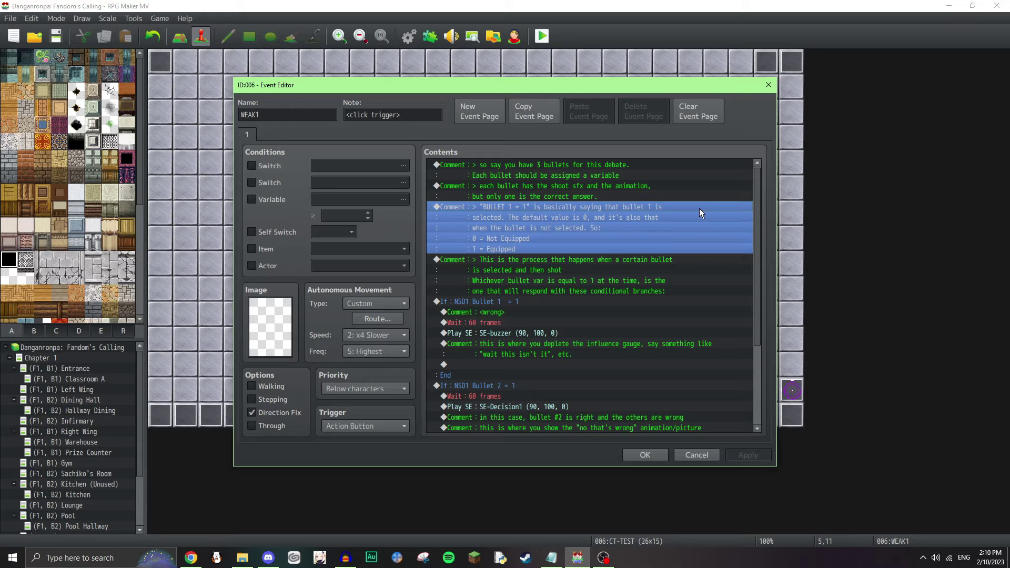
{"action": "key", "text": "Tab"}
{"action": "key", "text": "Tab"}
{"action": "key", "text": "Tab"}
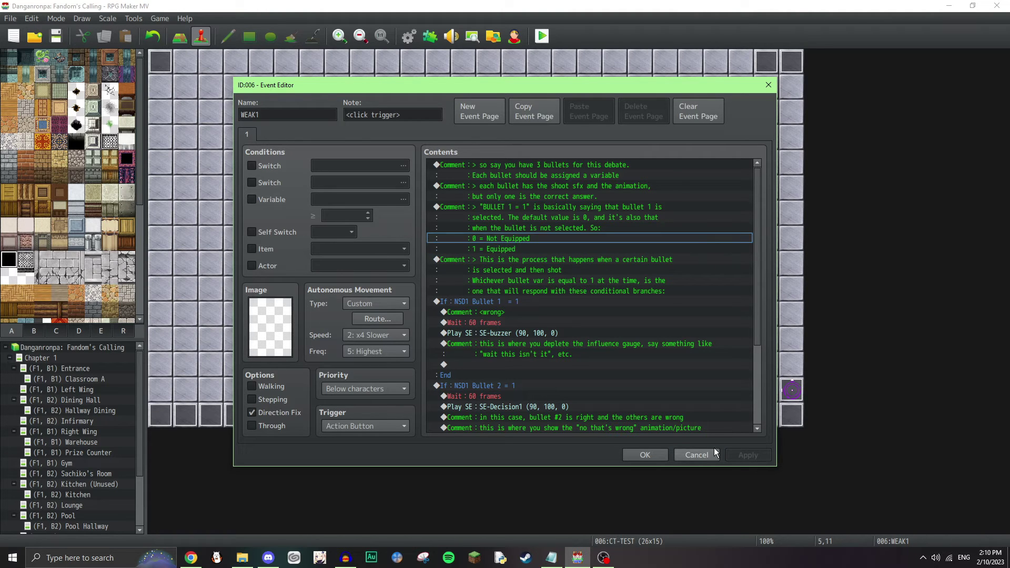
{"action": "key", "text": "Return"}
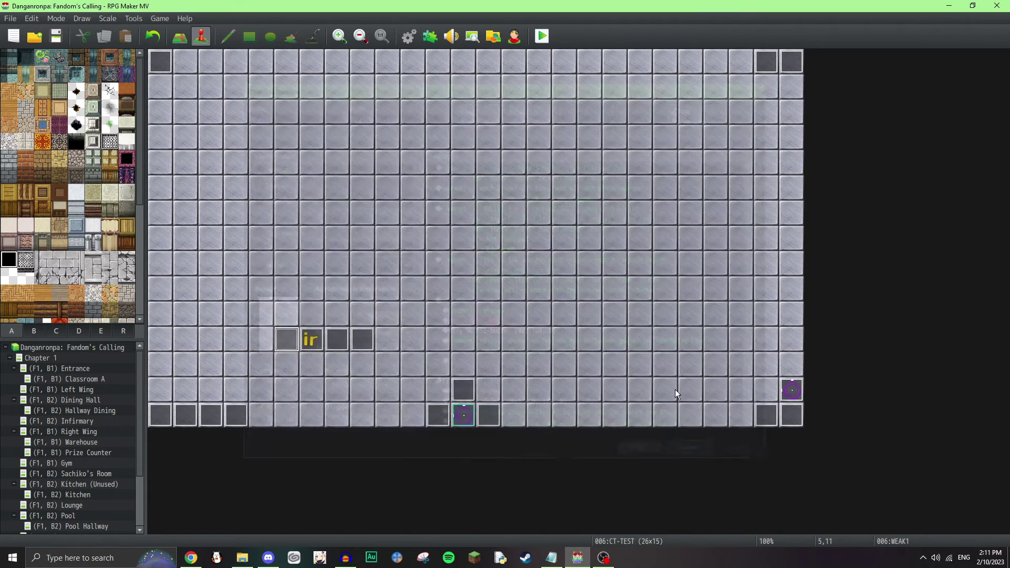
Step: Move event EV017 to tile 11,13, and run a playtest of the debate, switching to bullet 2 before closing it
{"action": "left_click_drag", "start_coordinate": [461, 391], "coordinate": [429, 389]}
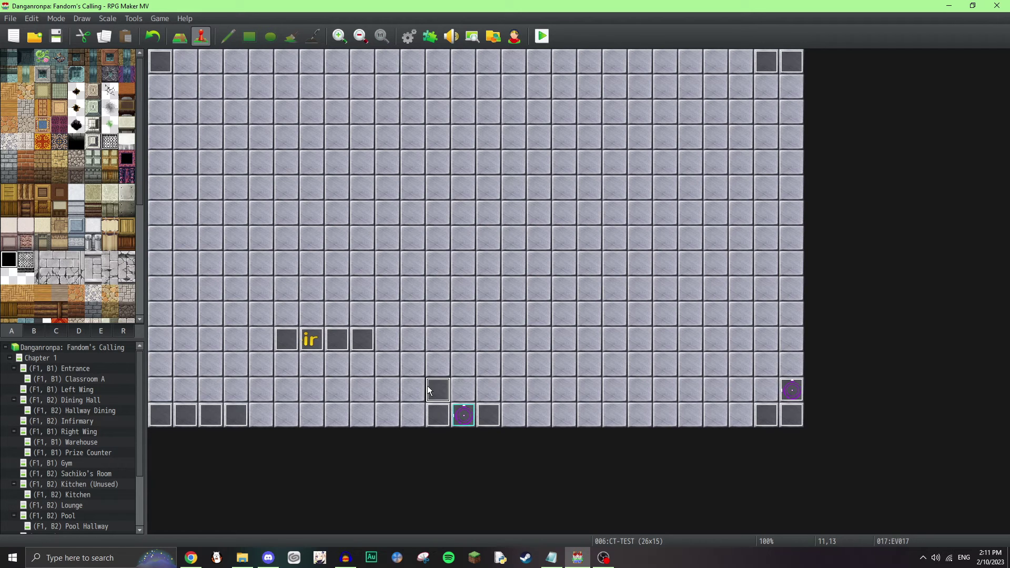
{"action": "key", "text": "alt+F4"}
{"action": "left_click", "coordinate": [469, 298]}
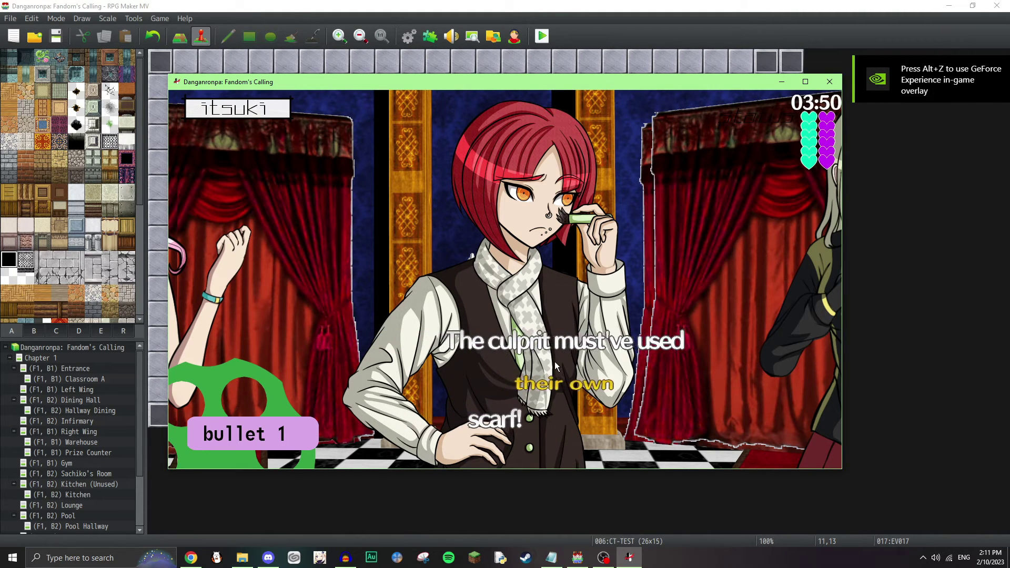
{"action": "scroll", "coordinate": [561, 402], "scroll_direction": "down", "scroll_amount": 1}
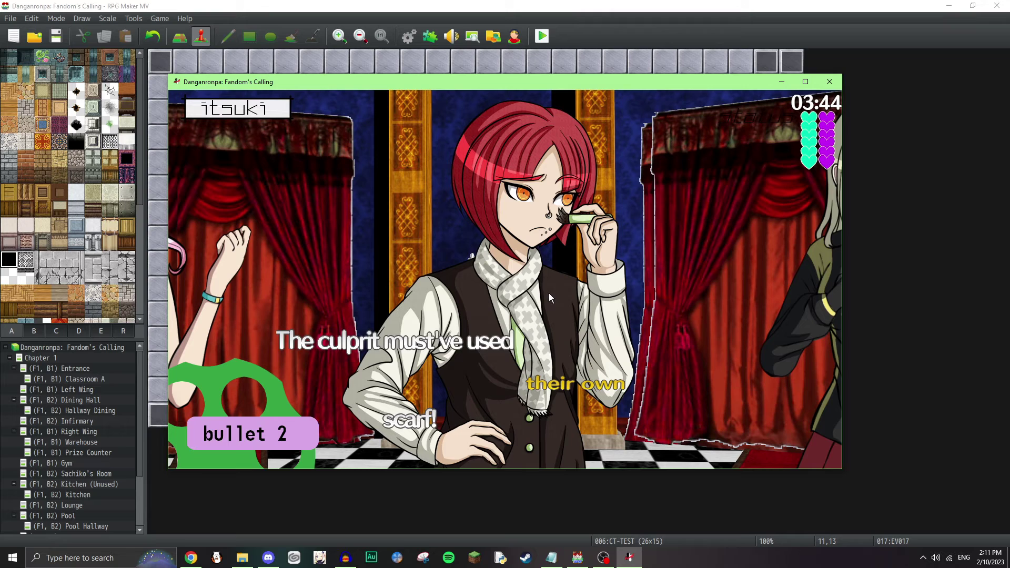
{"action": "left_click", "coordinate": [830, 81]}
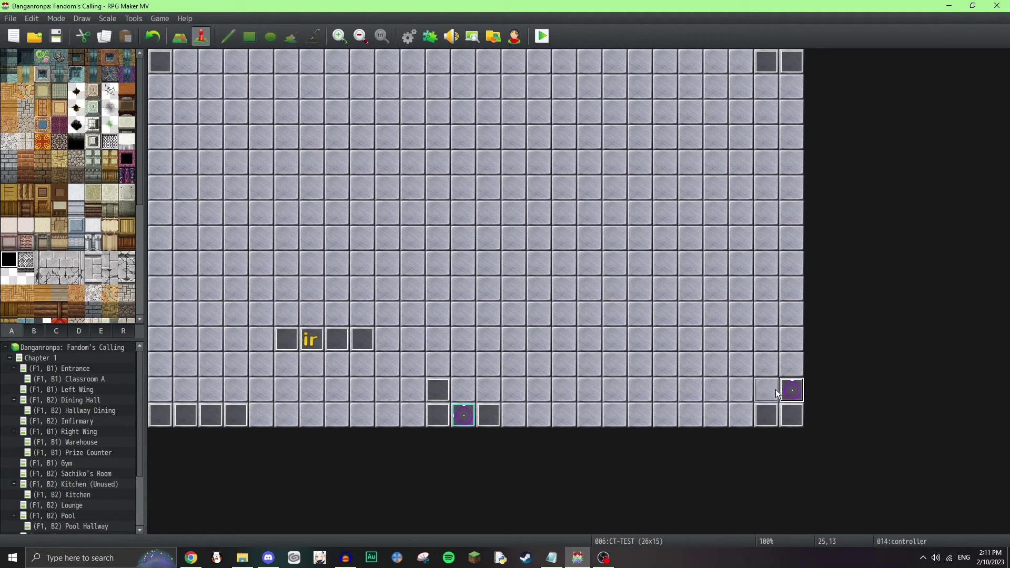
Step: Review the WEAK1 event's comments at tile 5,11 on the equipped and not-equipped values and the bullet conditional branches
{"action": "left_click_drag", "start_coordinate": [790, 390], "coordinate": [766, 390]}
{"action": "double_click", "coordinate": [286, 340]}
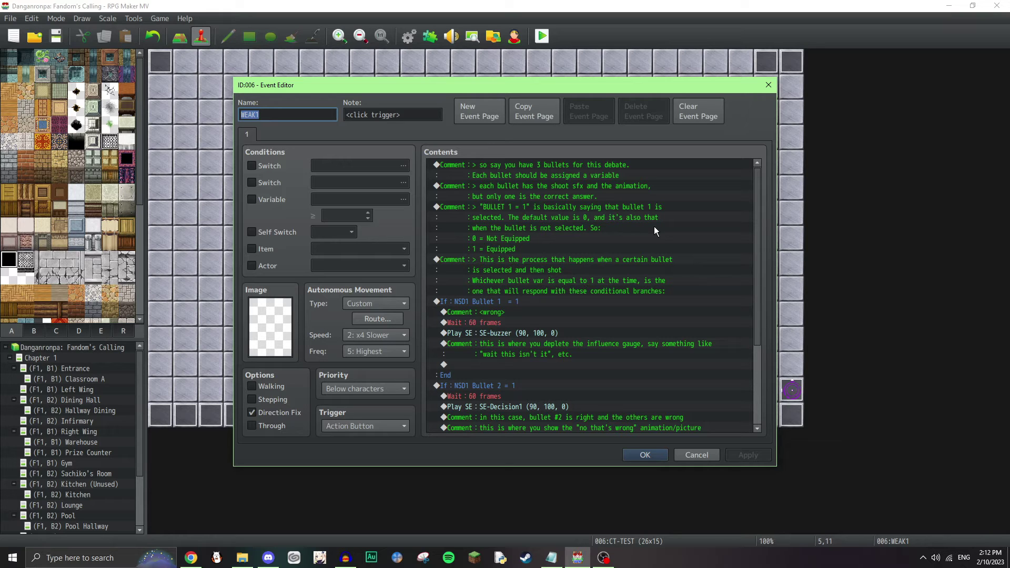
{"action": "left_click", "coordinate": [545, 238]}
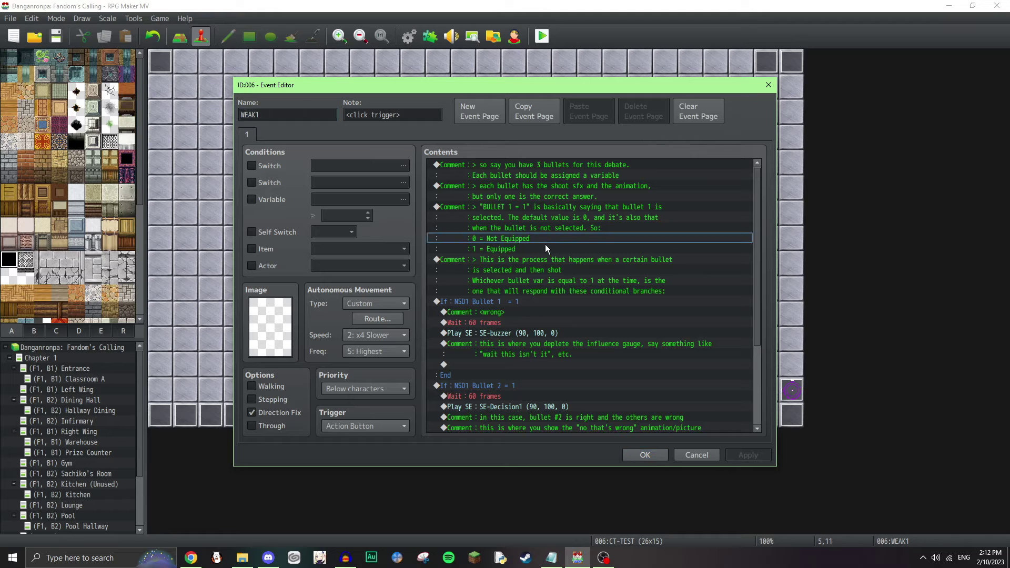
{"action": "left_click", "coordinate": [548, 245]}
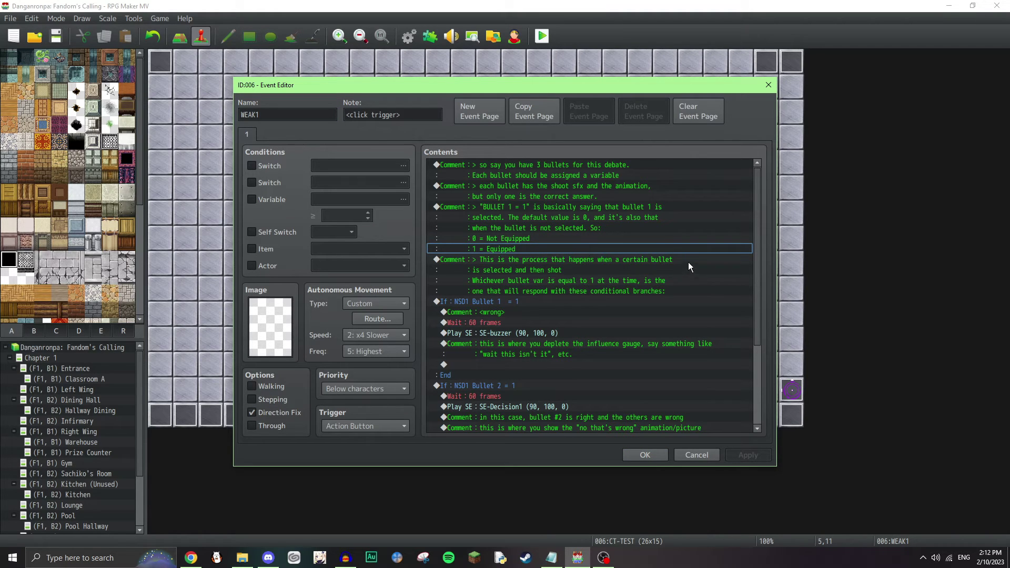
{"action": "left_click", "coordinate": [697, 280]}
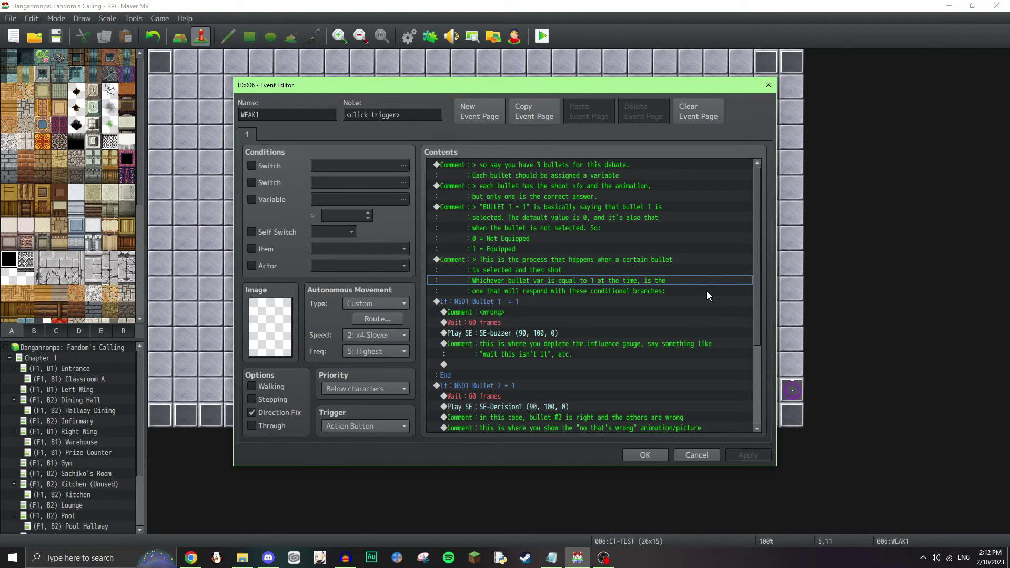
Step: Examine the Bullet 1 conditional branch in the WEAK1 event at tile 5,11, comparing its wrong-answer commands with the Bullet 2 branch
{"action": "left_click_drag", "start_coordinate": [759, 316], "coordinate": [759, 405]}
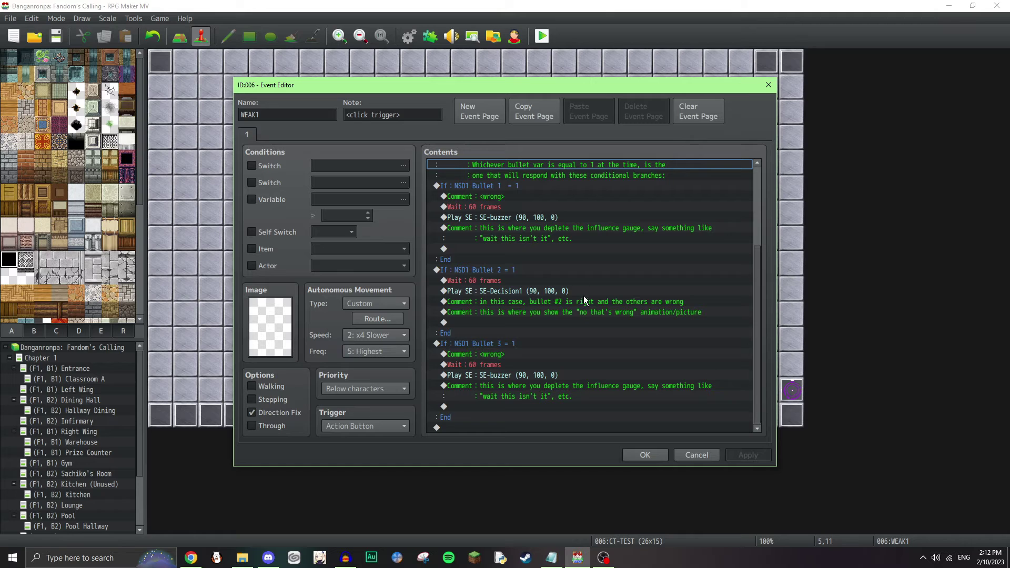
{"action": "left_click", "coordinate": [518, 270]}
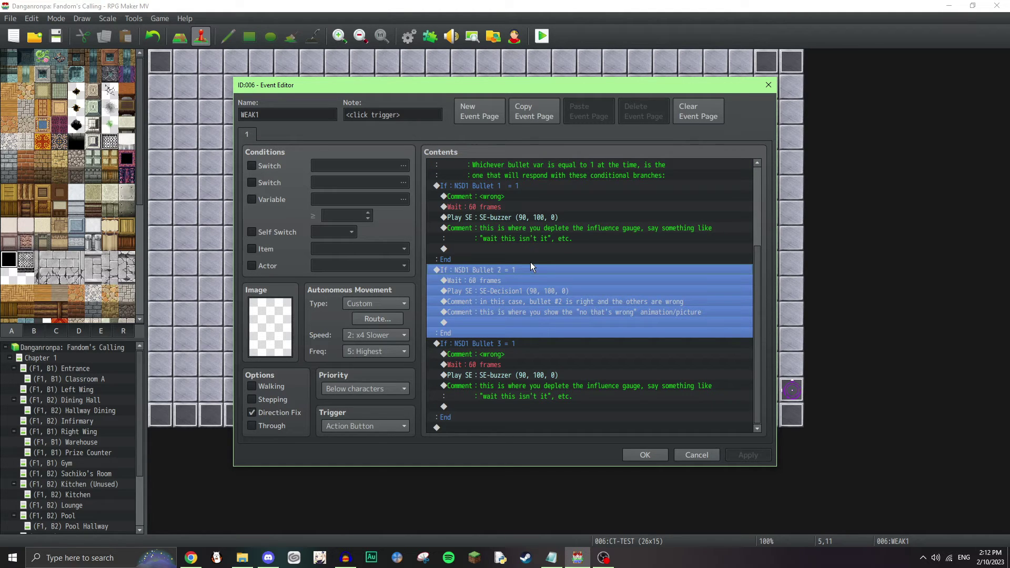
{"action": "left_click", "coordinate": [503, 245]}
{"action": "left_click", "coordinate": [520, 270]}
{"action": "left_click", "coordinate": [525, 249]}
{"action": "left_click", "coordinate": [494, 210]}
{"action": "left_click", "coordinate": [491, 183]}
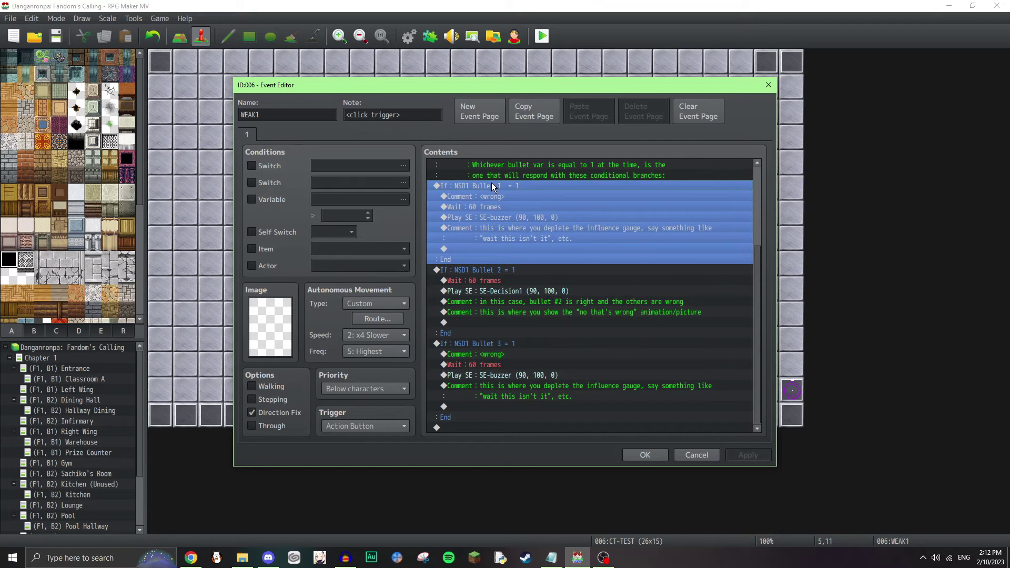
{"action": "left_click", "coordinate": [496, 208]}
{"action": "left_click", "coordinate": [489, 199]}
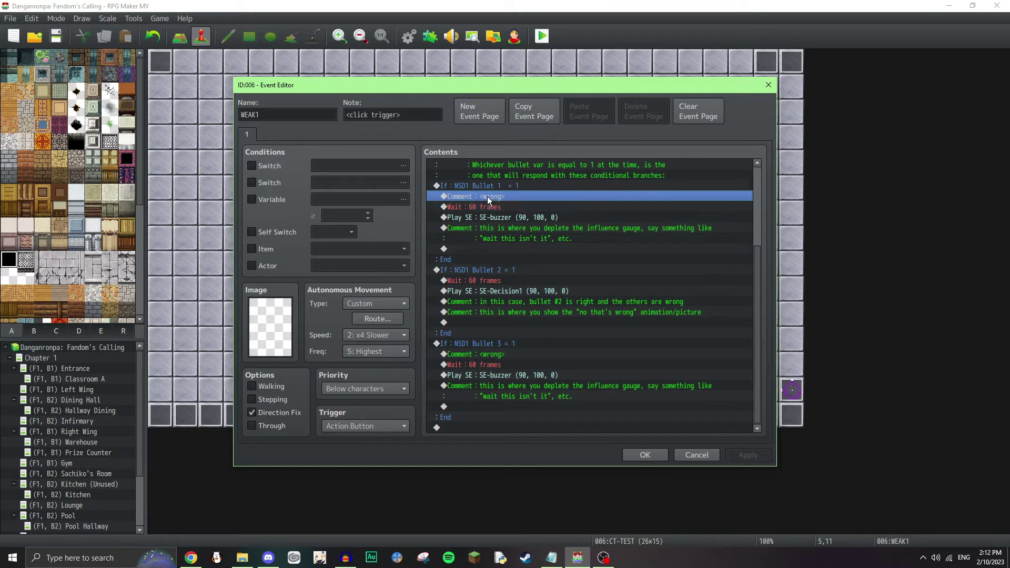
{"action": "double_click", "coordinate": [461, 241]}
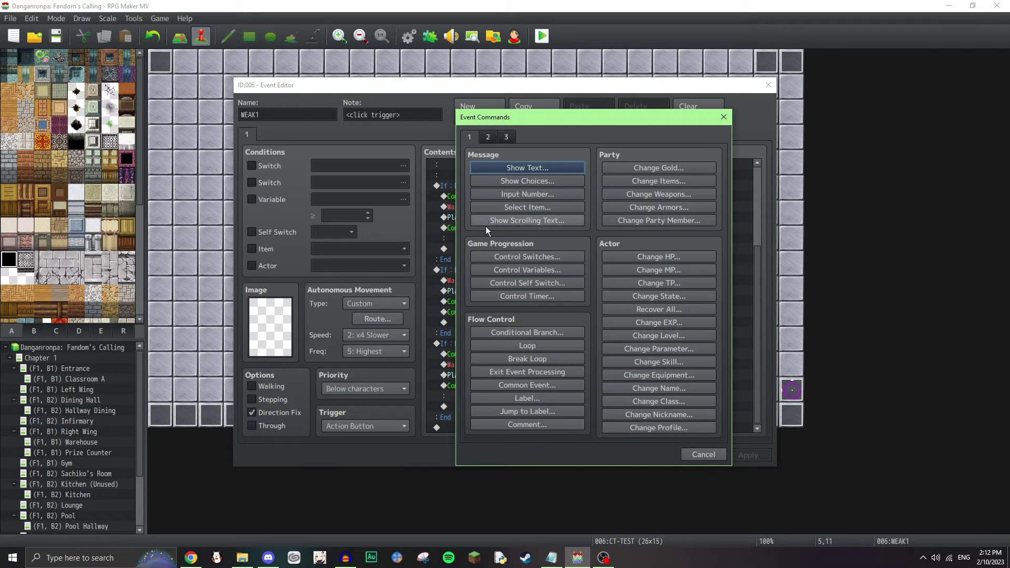
{"action": "left_click", "coordinate": [703, 455]}
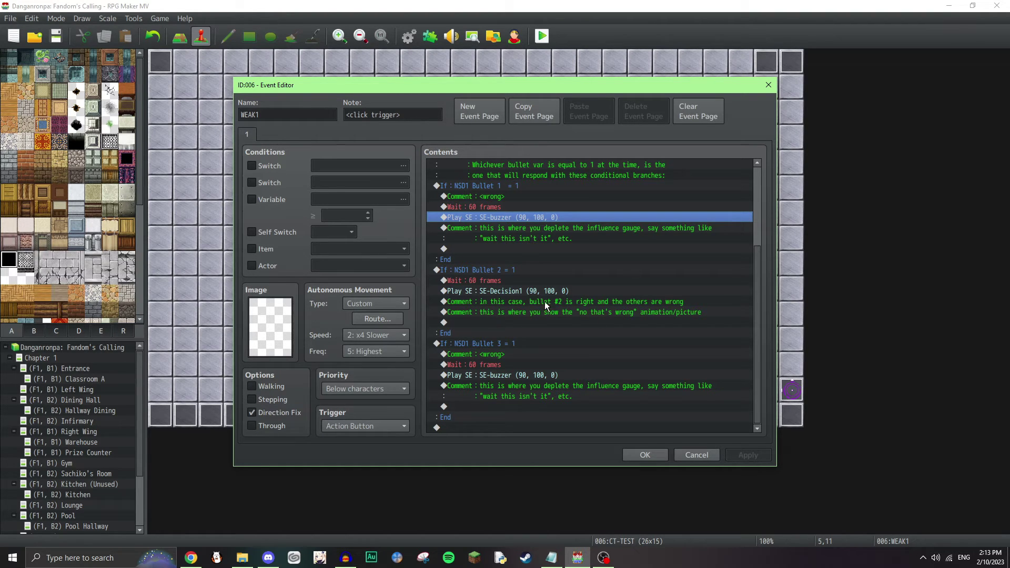
Step: Read the correct-answer comments in the Bullet 2 branch and the wrong-answer commands in the Bullet 3 branch
{"action": "left_click", "coordinate": [504, 312]}
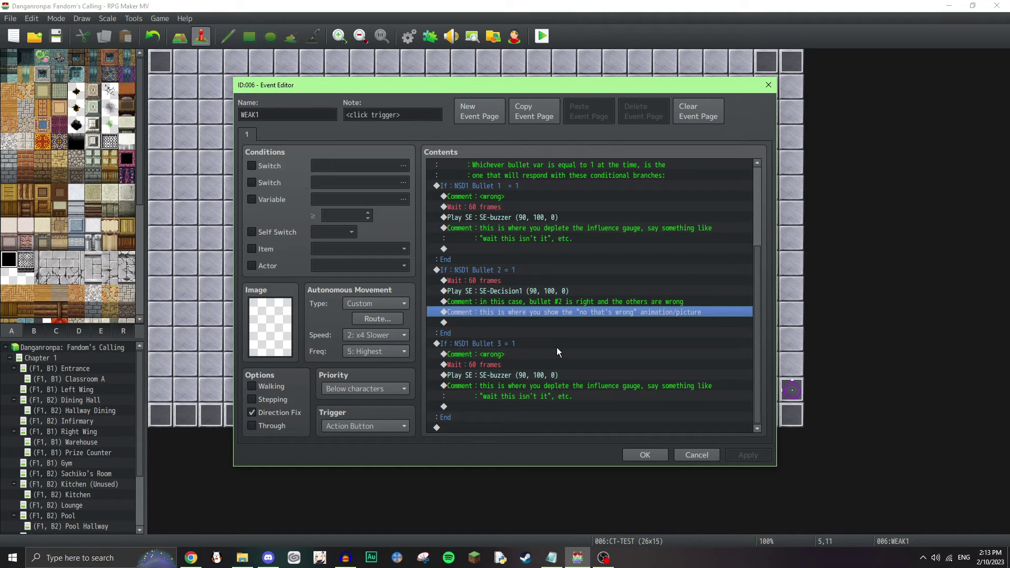
{"action": "left_click", "coordinate": [544, 323]}
{"action": "left_click", "coordinate": [509, 333]}
{"action": "left_click", "coordinate": [521, 302]}
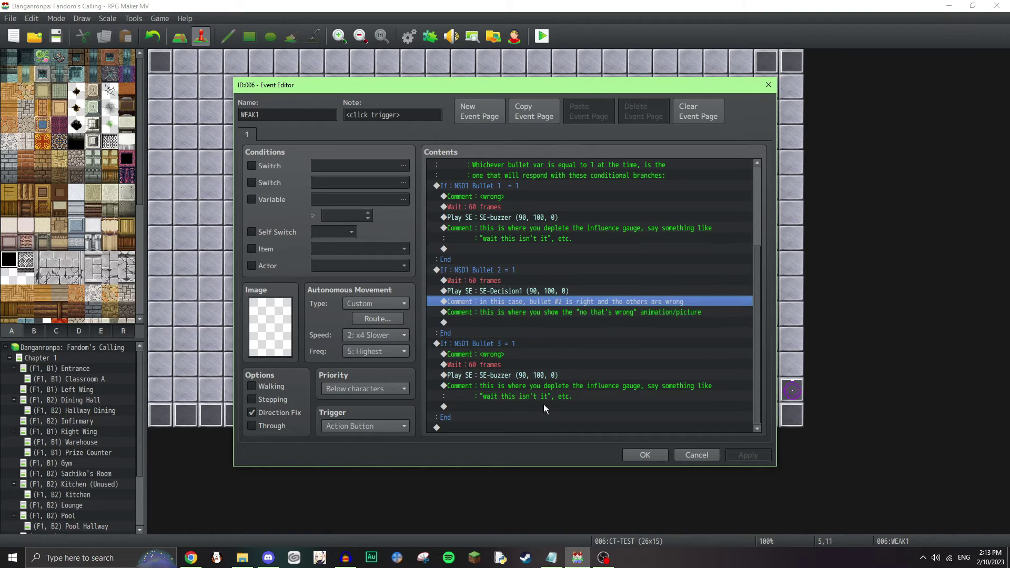
{"action": "left_click", "coordinate": [516, 396]}
{"action": "left_click", "coordinate": [481, 363]}
{"action": "left_click", "coordinate": [491, 353]}
{"action": "left_click", "coordinate": [508, 344]}
{"action": "left_click", "coordinate": [516, 397]}
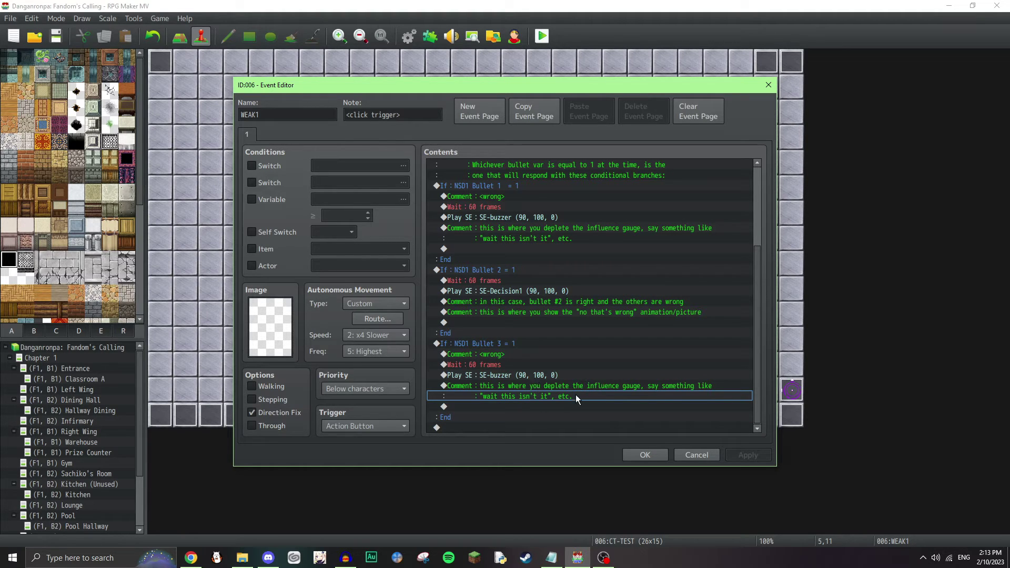
Step: Compare the Bullet 1, 2 and 3 conditional branches, and close the WEAK1 event at tile 5,11 without changes
{"action": "left_click", "coordinate": [526, 342]}
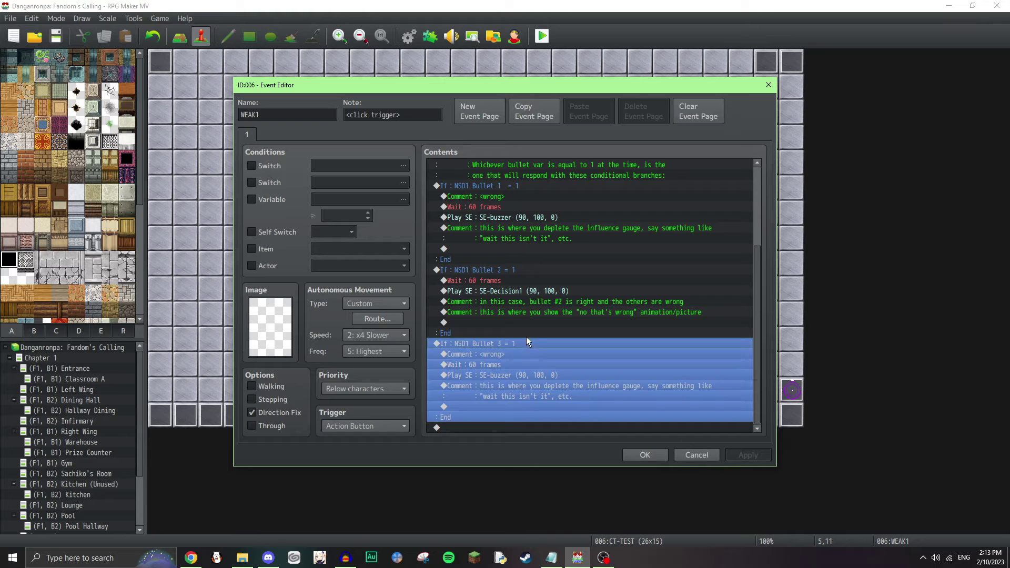
{"action": "left_click", "coordinate": [522, 185]}
{"action": "left_click", "coordinate": [501, 343]}
{"action": "left_click", "coordinate": [513, 268]}
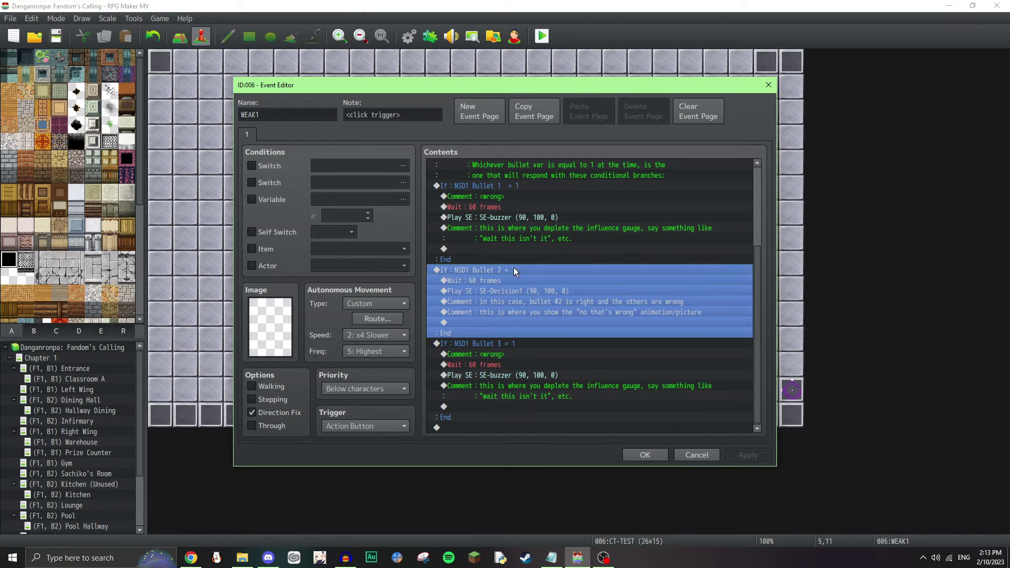
{"action": "left_click", "coordinate": [630, 374]}
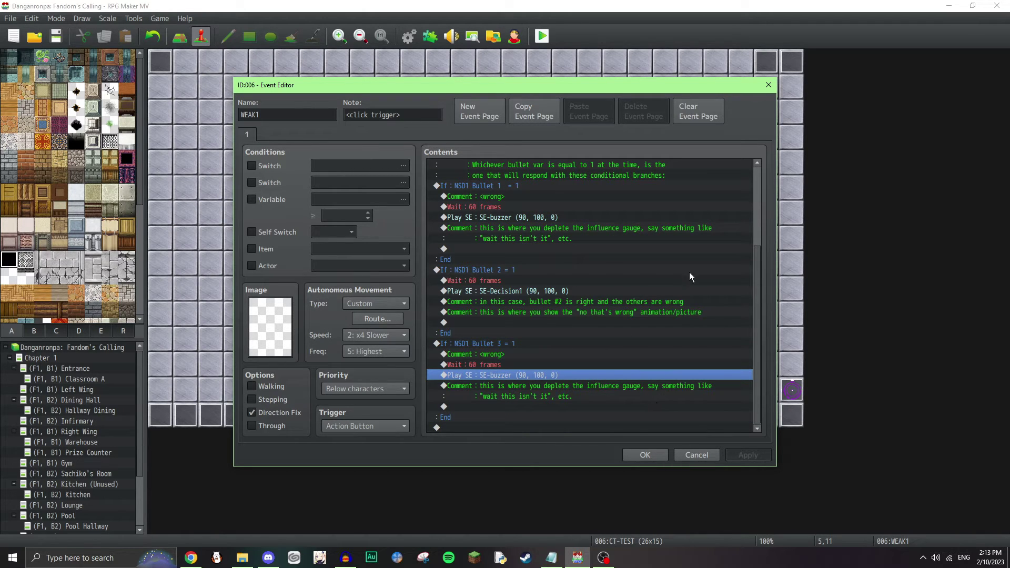
{"action": "left_click", "coordinate": [698, 455]}
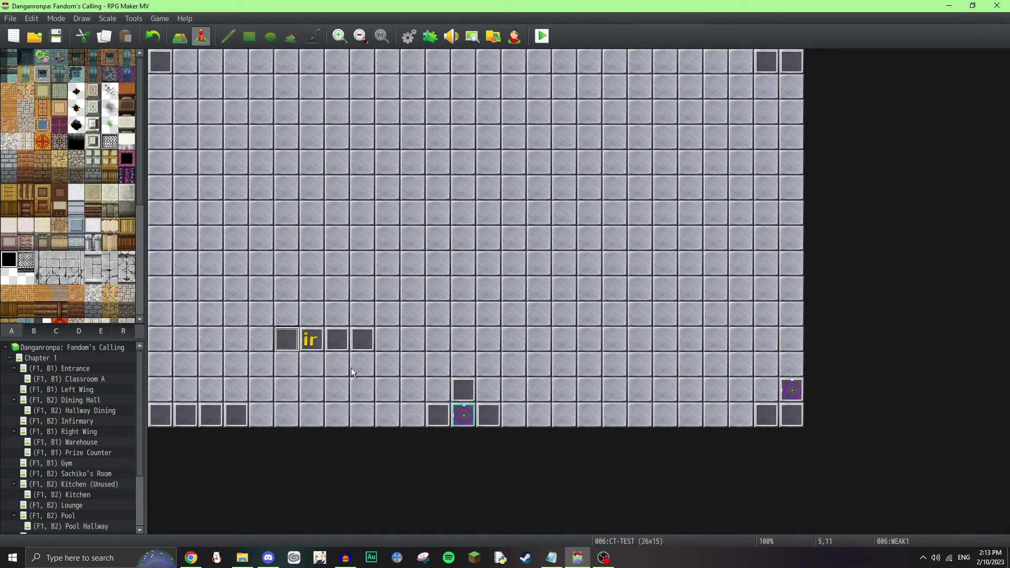
Step: Check the WEAK1 events at tiles 6,11 and 5,11 one after the other, closing each without changes
{"action": "double_click", "coordinate": [311, 337]}
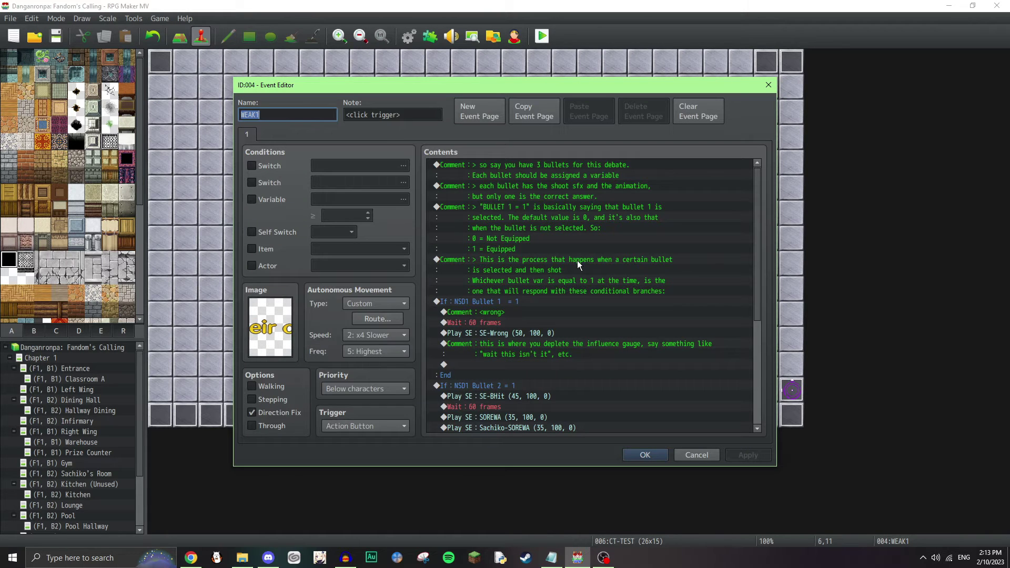
{"action": "left_click", "coordinate": [697, 456]}
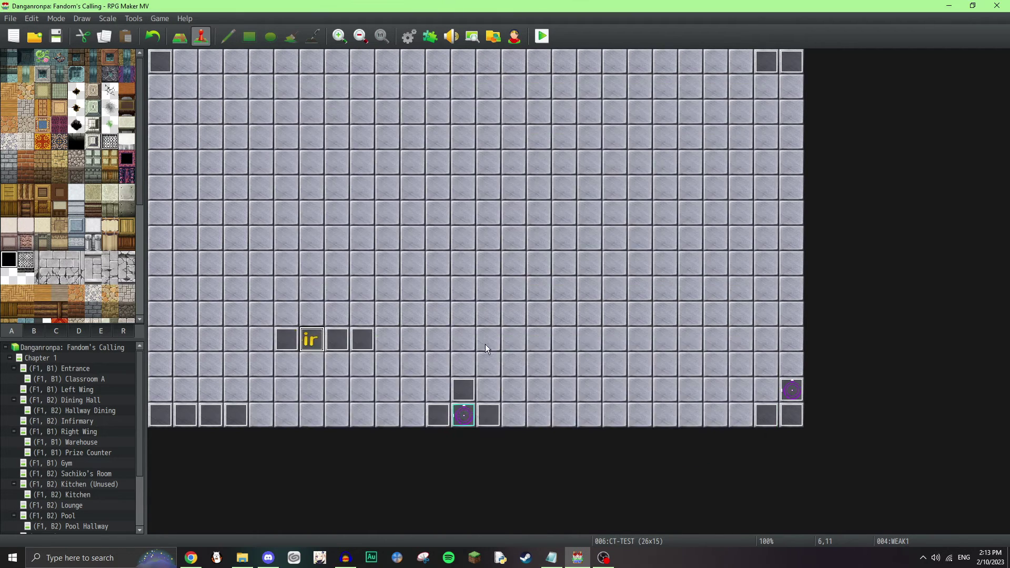
{"action": "double_click", "coordinate": [298, 337]}
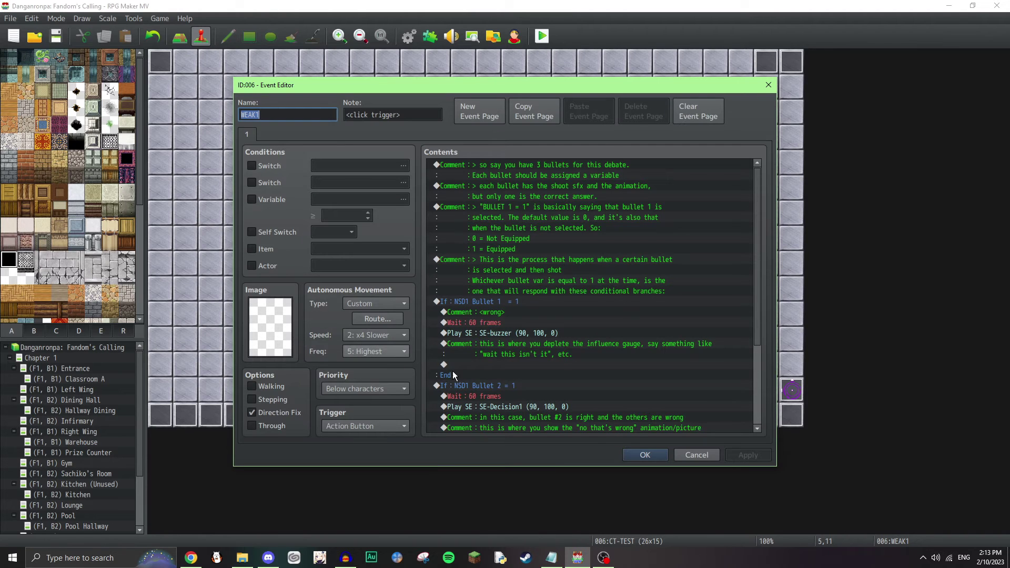
{"action": "left_click", "coordinate": [695, 456]}
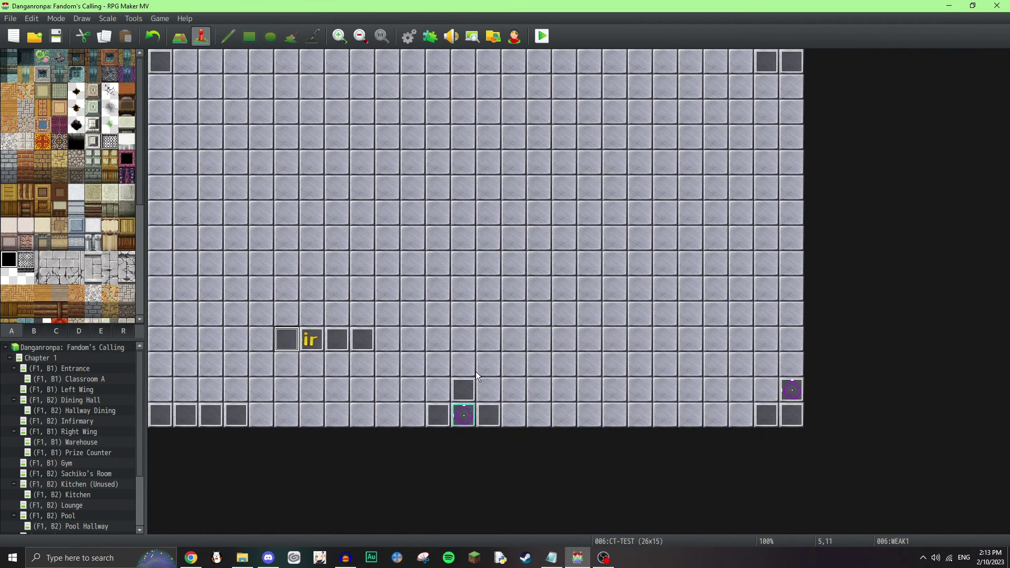
Step: Review all three bullet branches in the "their own" WEAK1 event at tile 6,11, down to Stop SE, and close it without changes
{"action": "double_click", "coordinate": [329, 341]}
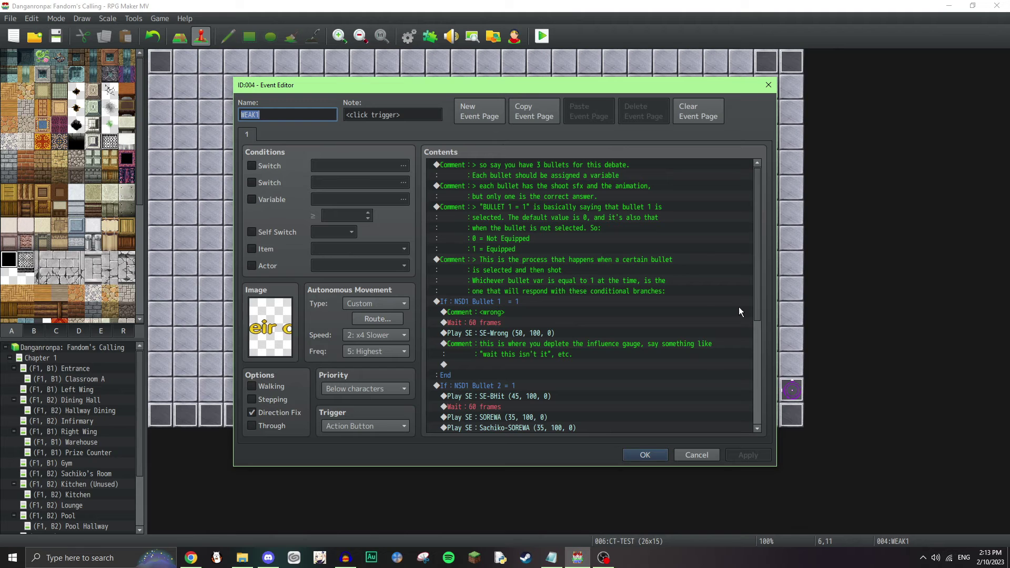
{"action": "left_click_drag", "start_coordinate": [759, 213], "coordinate": [758, 267]}
{"action": "left_click", "coordinate": [535, 378]}
{"action": "left_click", "coordinate": [540, 398]}
{"action": "left_click", "coordinate": [579, 325]}
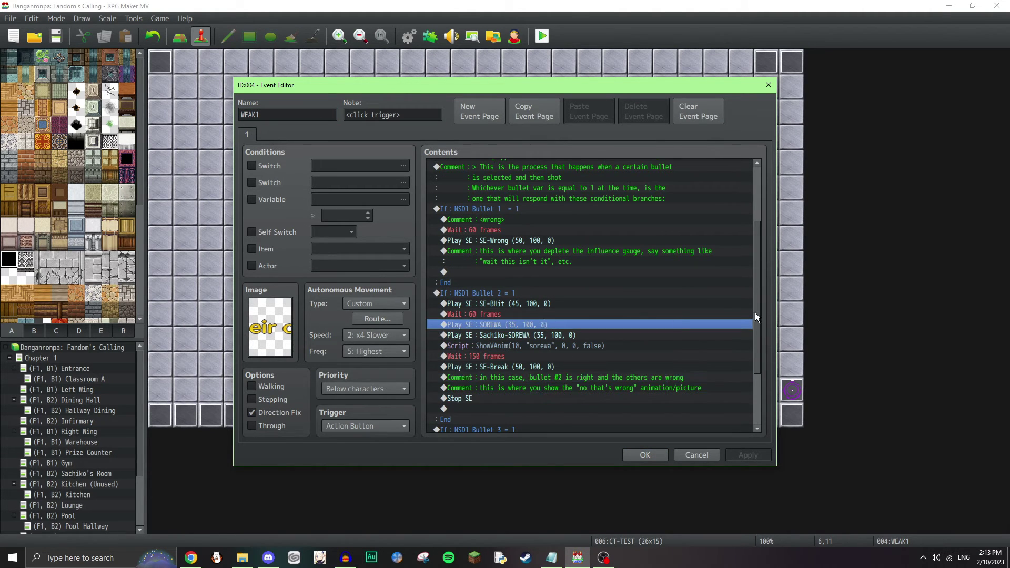
{"action": "left_click_drag", "start_coordinate": [756, 324], "coordinate": [759, 355]}
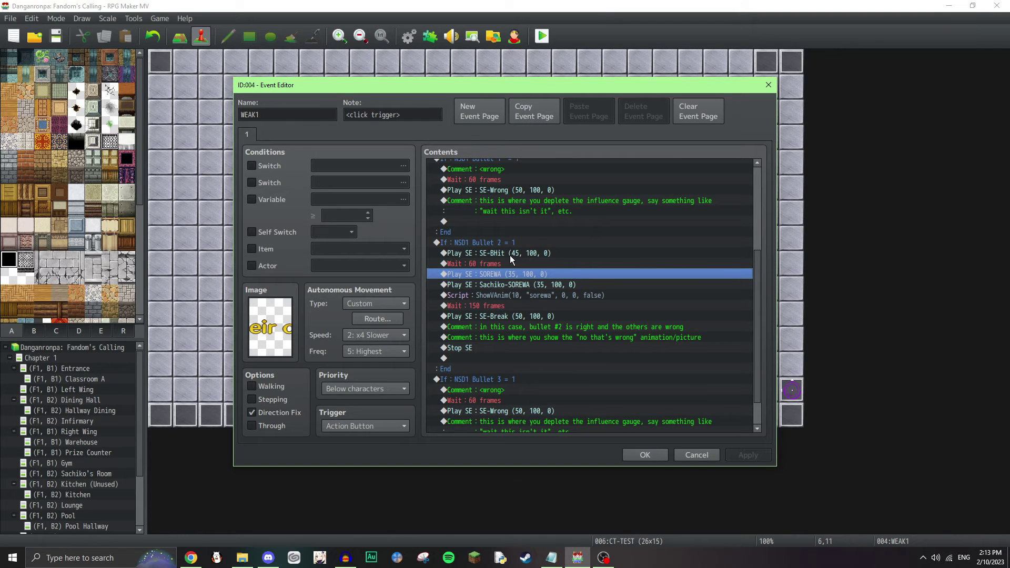
{"action": "left_click", "coordinate": [529, 348]}
{"action": "left_click_drag", "start_coordinate": [755, 379], "coordinate": [733, 407]}
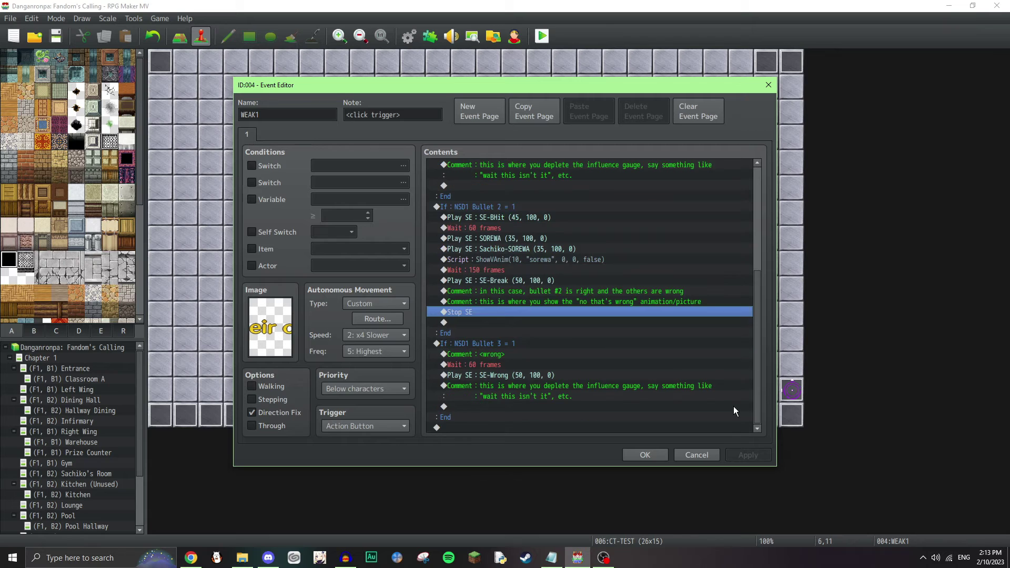
{"action": "left_click", "coordinate": [680, 455]}
Step: Look through the WEAK1 event at tile 5,11 again, and briefly check the one at tile 6,11, leaving both unedited
{"action": "left_click", "coordinate": [340, 340]}
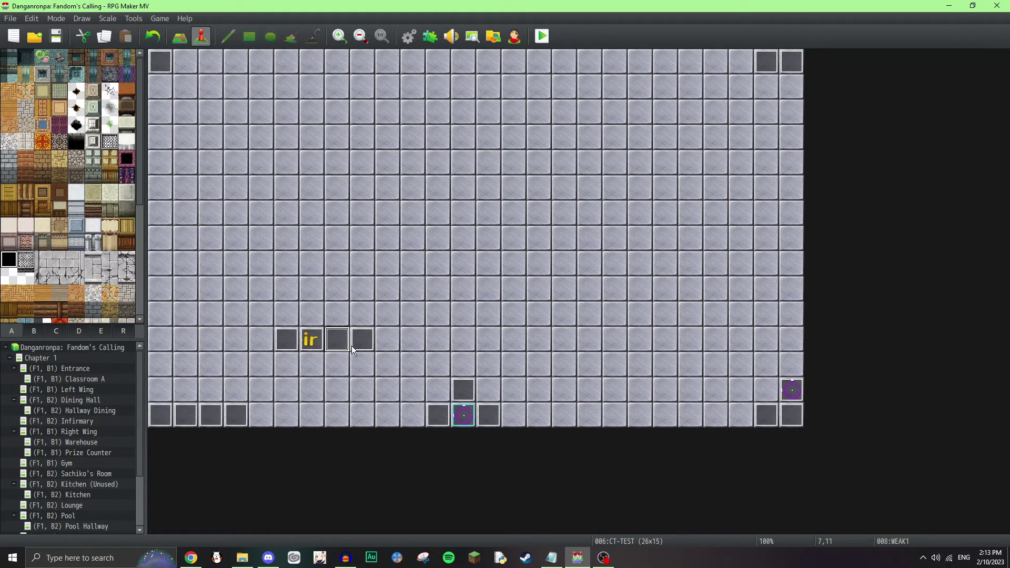
{"action": "double_click", "coordinate": [295, 336]}
{"action": "scroll", "coordinate": [622, 337], "scroll_direction": "down", "scroll_amount": 3}
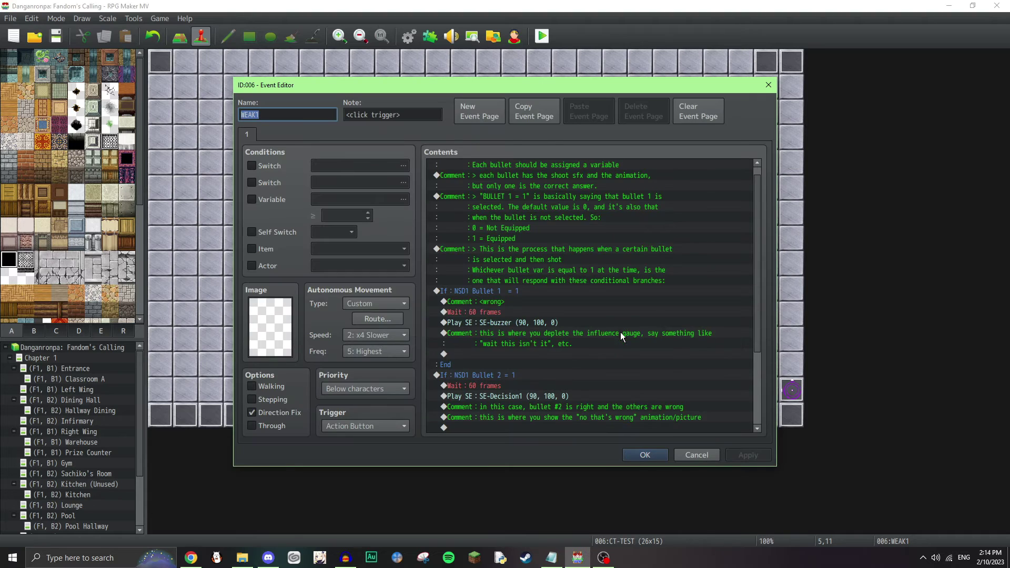
{"action": "left_click", "coordinate": [645, 455]}
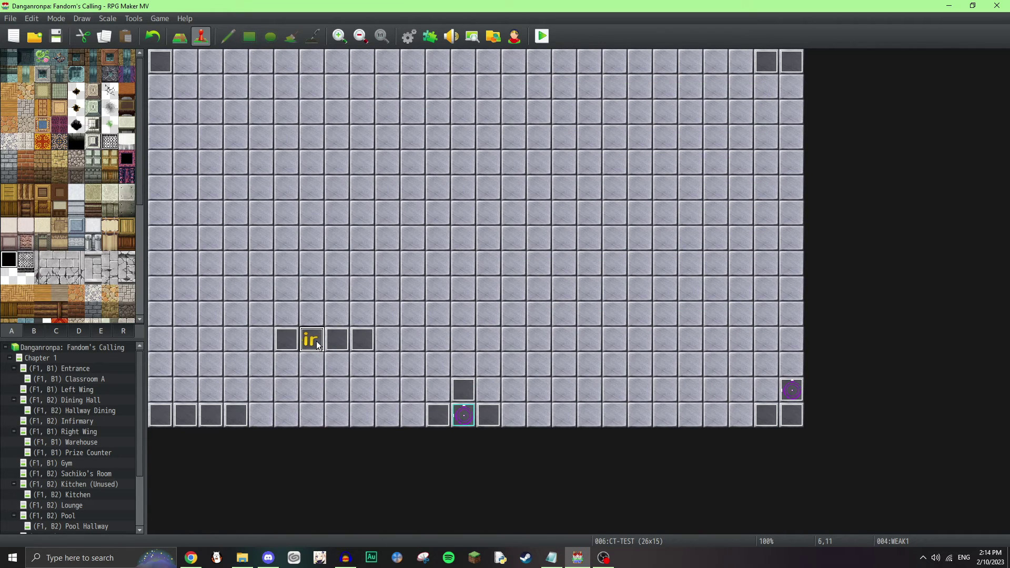
{"action": "double_click", "coordinate": [318, 346]}
{"action": "left_click", "coordinate": [689, 454]}
{"action": "key", "text": "Right"}
{"action": "key", "text": "Right"}
Step: Examine the sound effects, ShowVAnim script call and wait in the Bullet 2 branch of the WEAK1 event at tile 6,11, and close it
{"action": "double_click", "coordinate": [311, 340]}
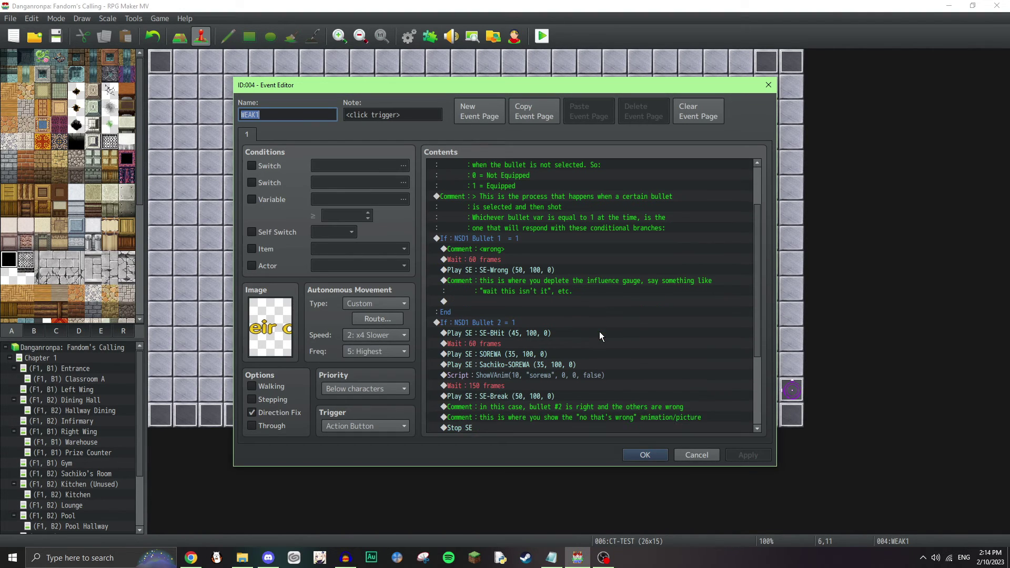
{"action": "scroll", "coordinate": [598, 331], "scroll_direction": "down", "scroll_amount": 2}
{"action": "left_click", "coordinate": [506, 291]}
{"action": "left_click", "coordinate": [542, 303]}
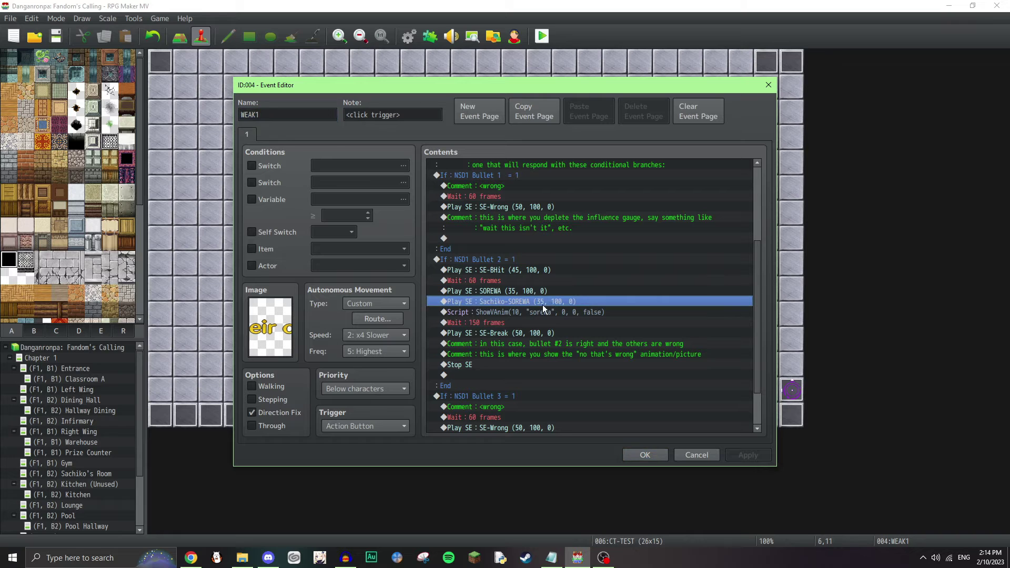
{"action": "left_click", "coordinate": [614, 312]}
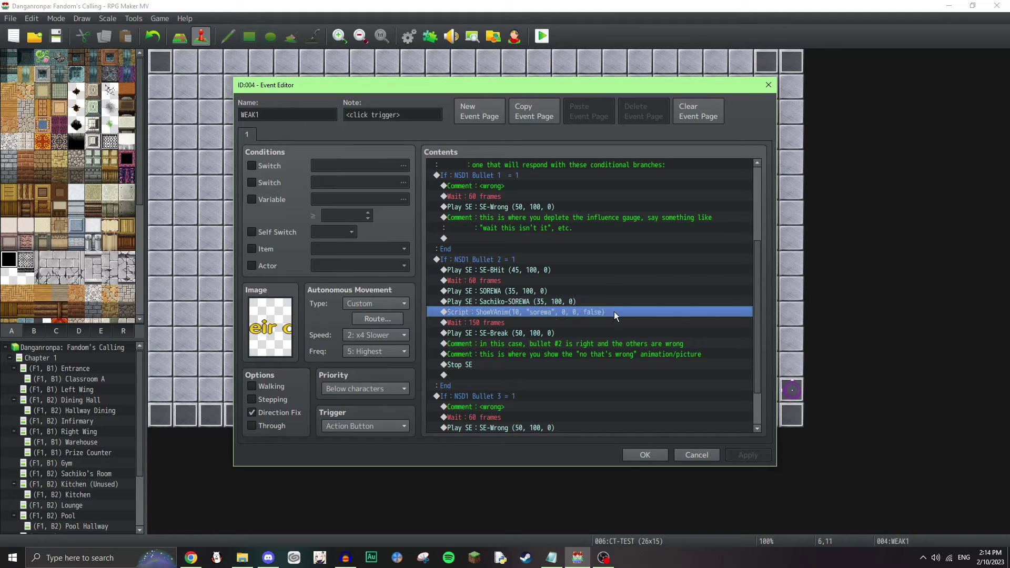
{"action": "left_click", "coordinate": [610, 321]}
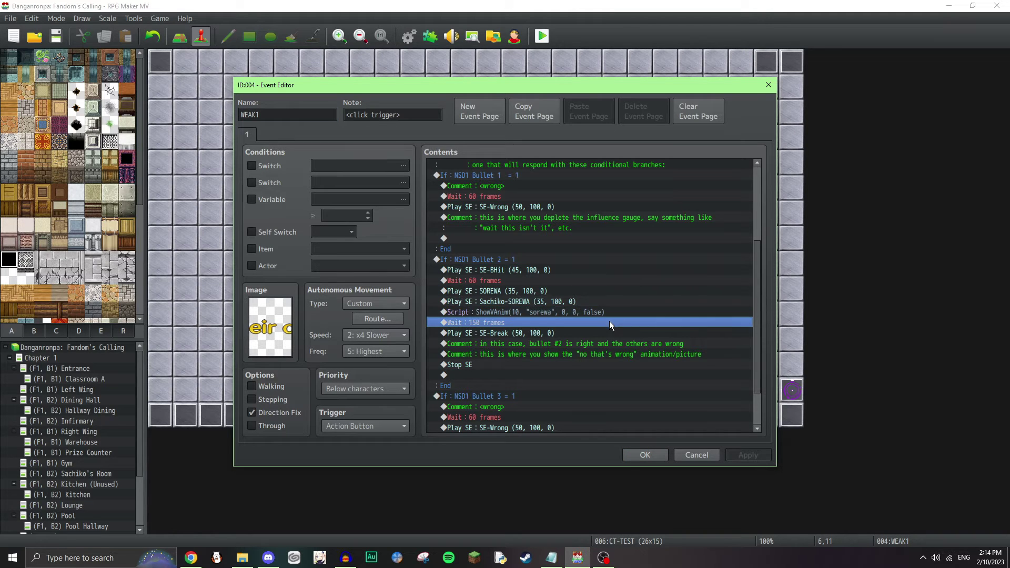
{"action": "left_click", "coordinate": [697, 455]}
Step: Find the PKD_VPlayer video plugin in the project's plugin list, and close the list without changes
{"action": "left_click", "coordinate": [431, 36]}
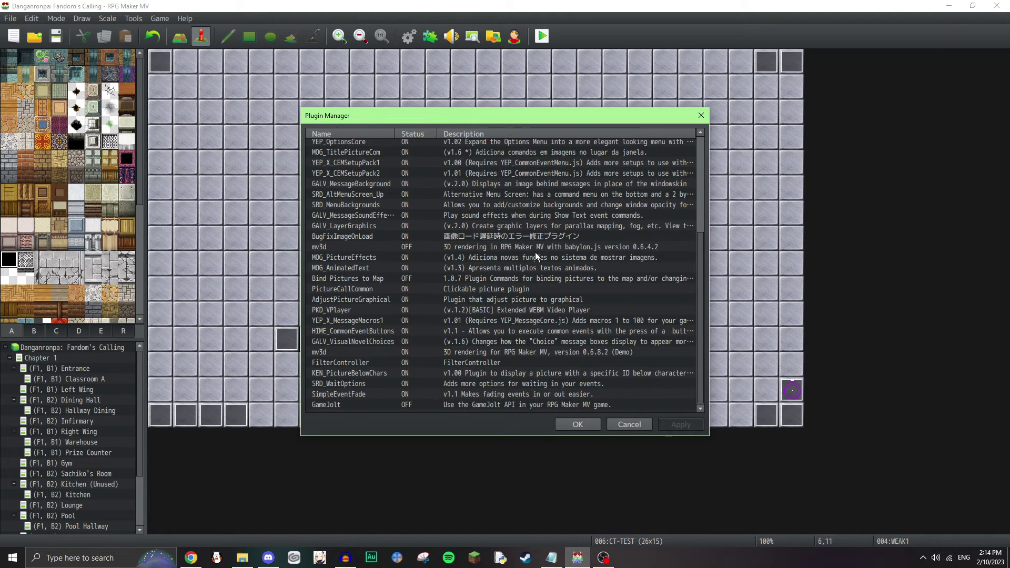
{"action": "scroll", "coordinate": [535, 251], "scroll_direction": "down", "scroll_amount": 1}
{"action": "left_click", "coordinate": [534, 314]}
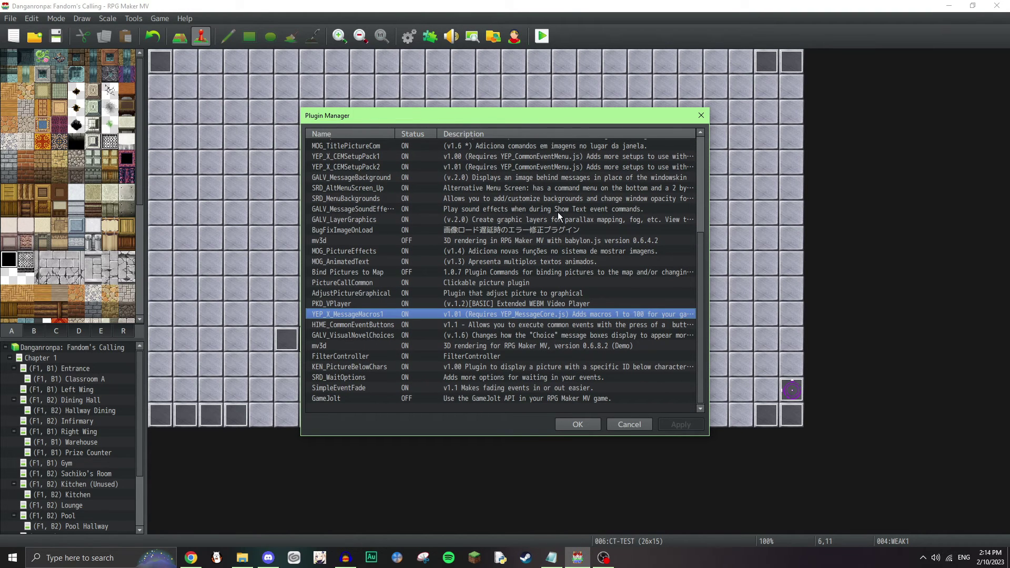
{"action": "left_click", "coordinate": [631, 425]}
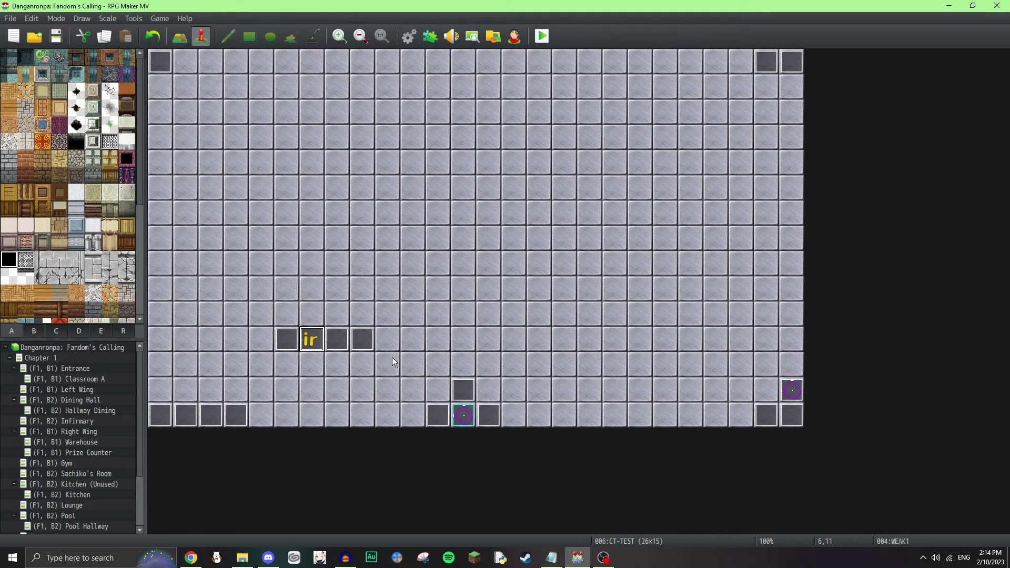
{"action": "left_click", "coordinate": [430, 37]}
{"action": "scroll", "coordinate": [416, 358], "scroll_direction": "down", "scroll_amount": 2}
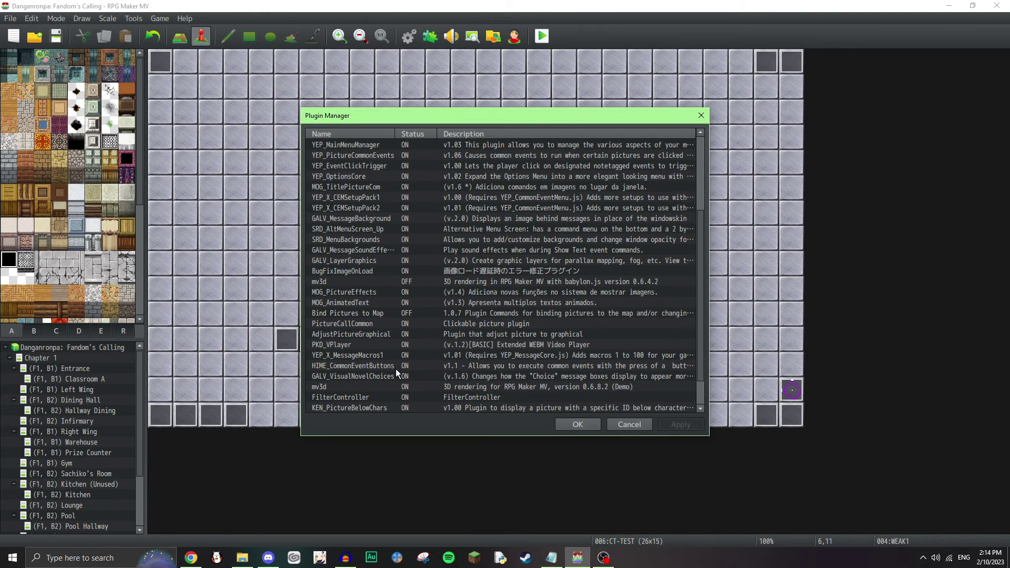
{"action": "left_click", "coordinate": [366, 346]}
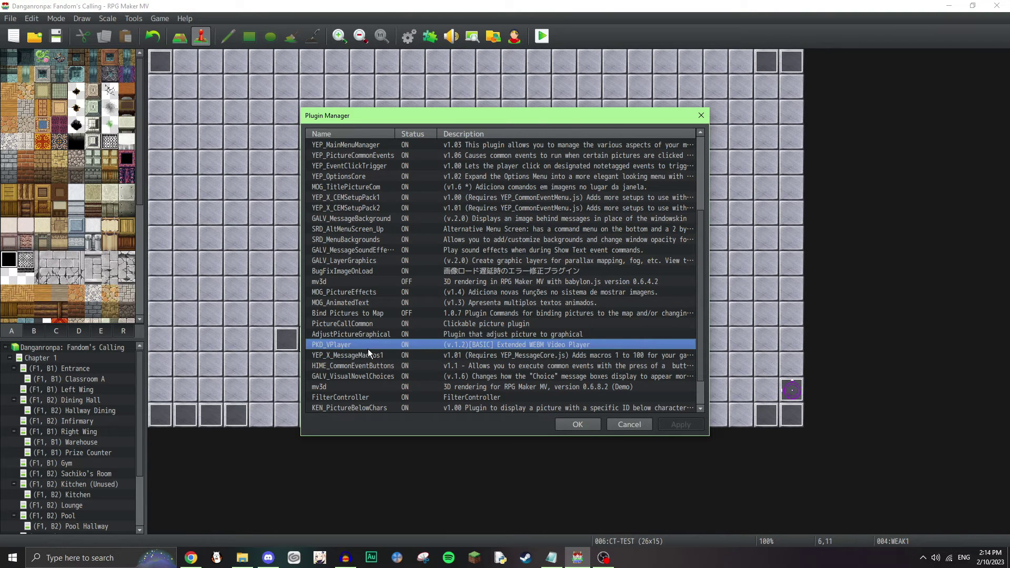
{"action": "left_click", "coordinate": [611, 425]}
Step: Reopen the WEAK1 event at tile 6,11 and locate the ShowVAnim "sorewa" script call in its Bullet 2 branch
{"action": "double_click", "coordinate": [311, 341]}
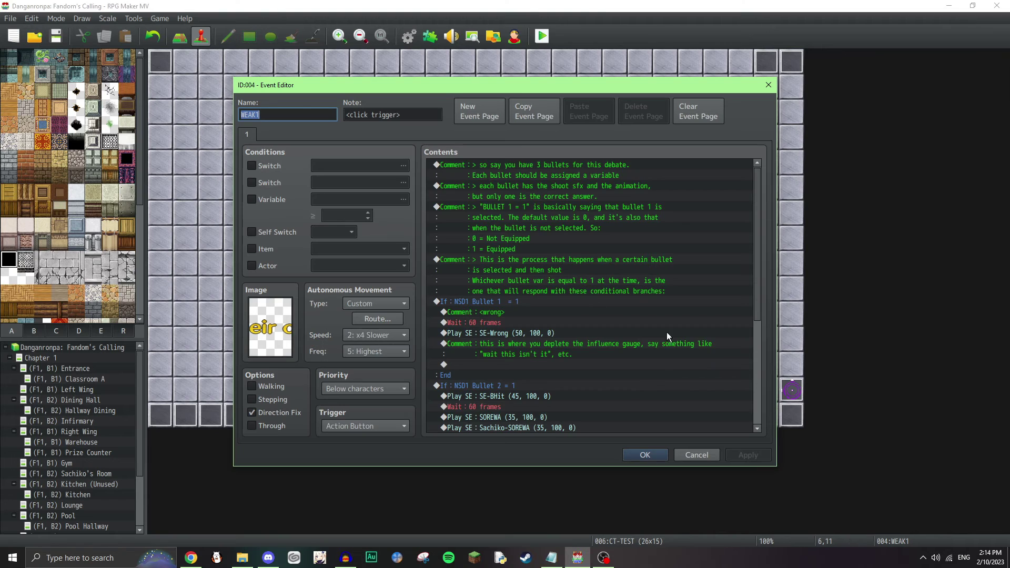
{"action": "scroll", "coordinate": [738, 332], "scroll_direction": "down", "scroll_amount": 1}
{"action": "left_click_drag", "start_coordinate": [759, 318], "coordinate": [752, 403]}
{"action": "left_click", "coordinate": [511, 276]}
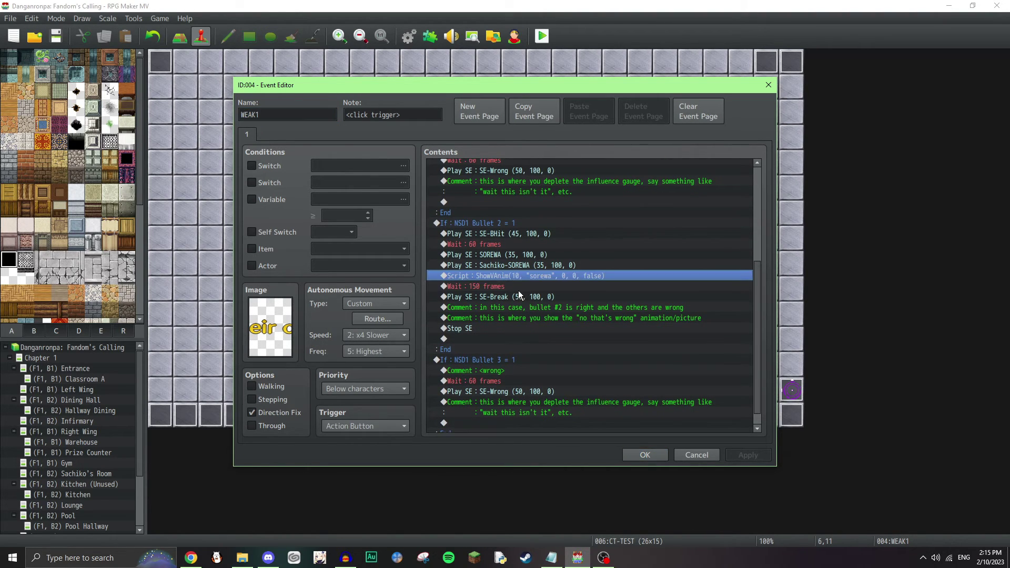
Step: Keep Custom as the autonomous movement type of the WEAK1 event at tile 6,11 and open its movement route
{"action": "left_click", "coordinate": [587, 287]}
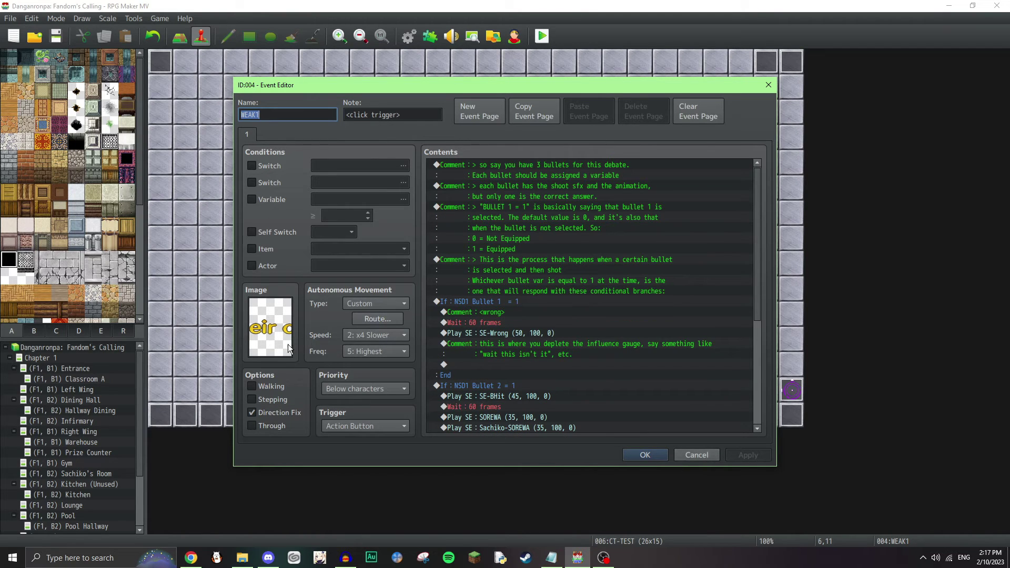
{"action": "left_click", "coordinate": [383, 303]}
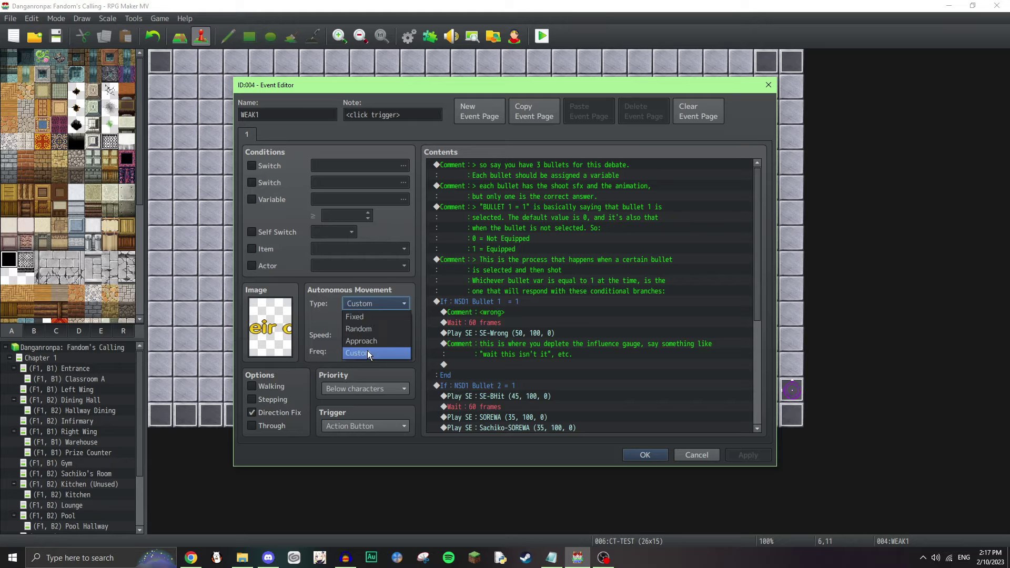
{"action": "left_click", "coordinate": [367, 351]}
{"action": "left_click", "coordinate": [375, 322]}
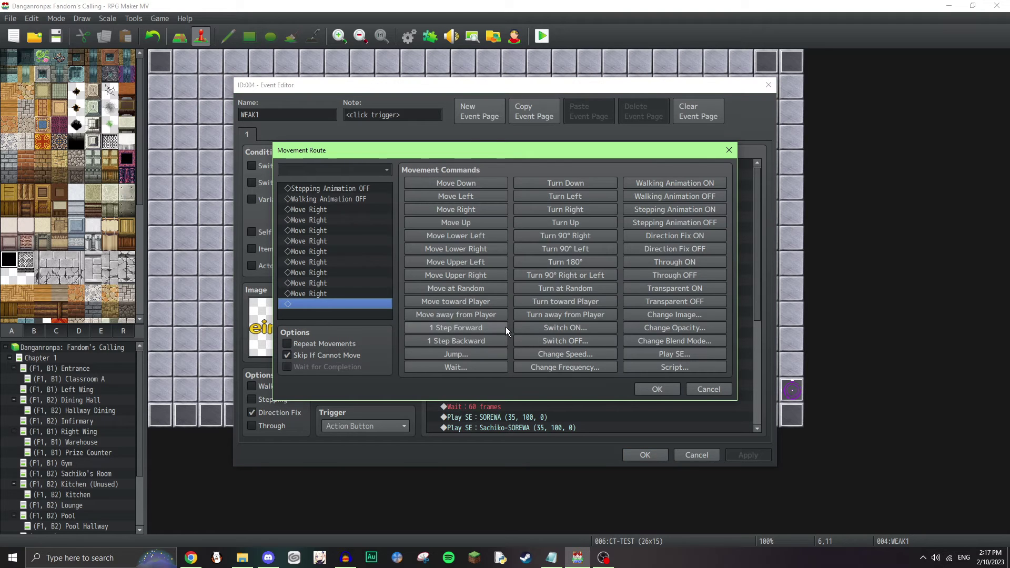
Step: Examine the route's stepping and walking animation commands and its series of Move Right commands, and close the event without changes
{"action": "left_click", "coordinate": [335, 190]}
{"action": "left_click", "coordinate": [339, 199]}
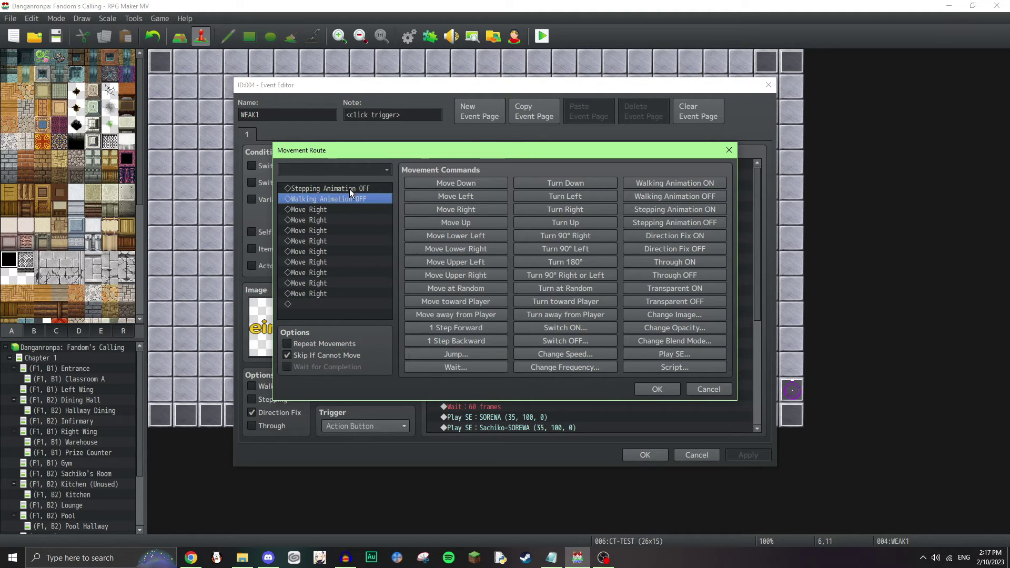
{"action": "left_click", "coordinate": [350, 189]}
{"action": "left_click", "coordinate": [356, 198]}
{"action": "left_click", "coordinate": [354, 208]}
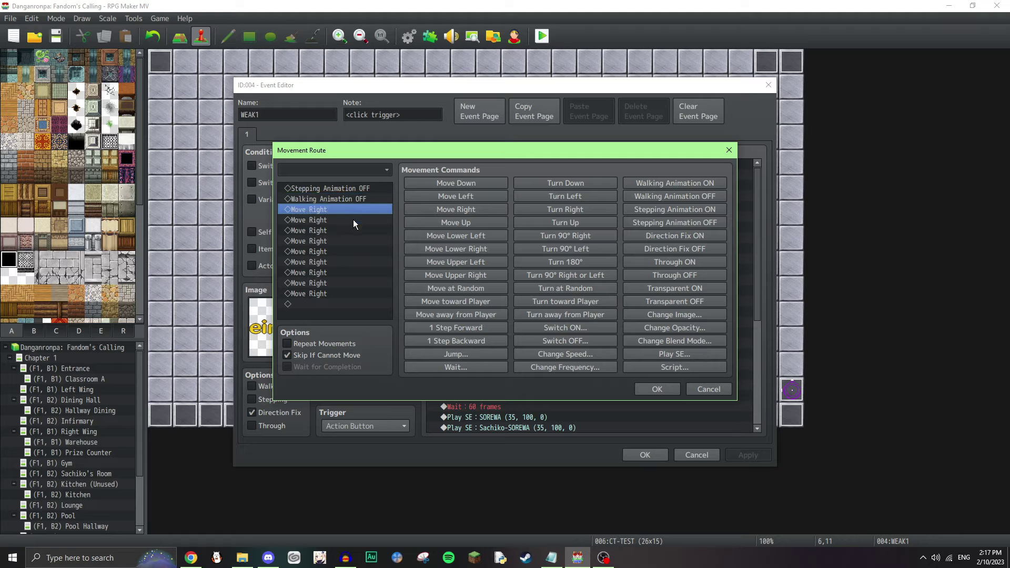
{"action": "left_click", "coordinate": [353, 251]}
{"action": "left_click", "coordinate": [361, 292]}
{"action": "left_click", "coordinate": [352, 209]}
{"action": "left_click", "coordinate": [351, 272]}
{"action": "left_click", "coordinate": [353, 294]}
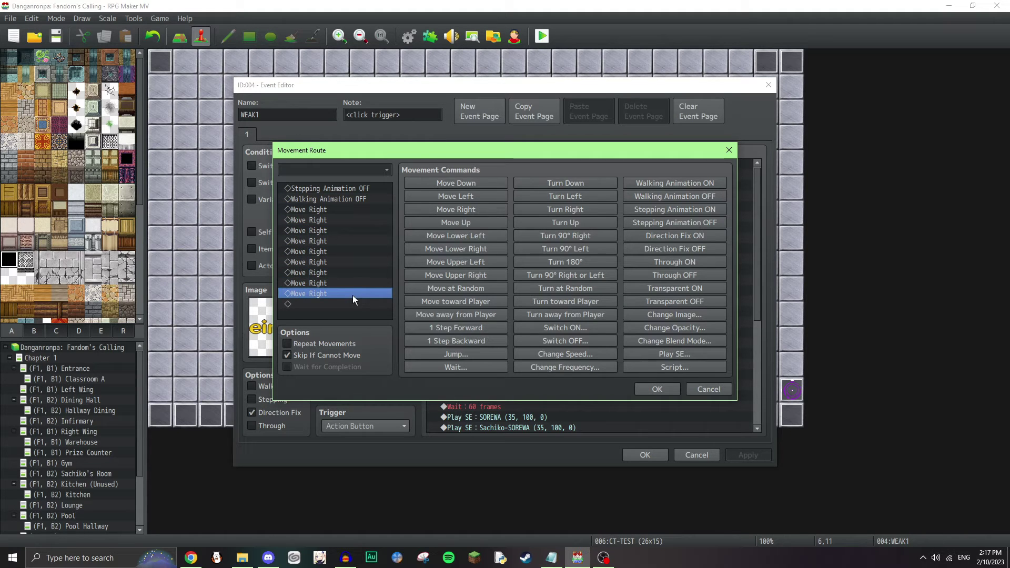
{"action": "left_click", "coordinate": [354, 221]}
{"action": "left_click", "coordinate": [352, 283]}
{"action": "left_click", "coordinate": [658, 389]}
{"action": "left_click", "coordinate": [697, 454]}
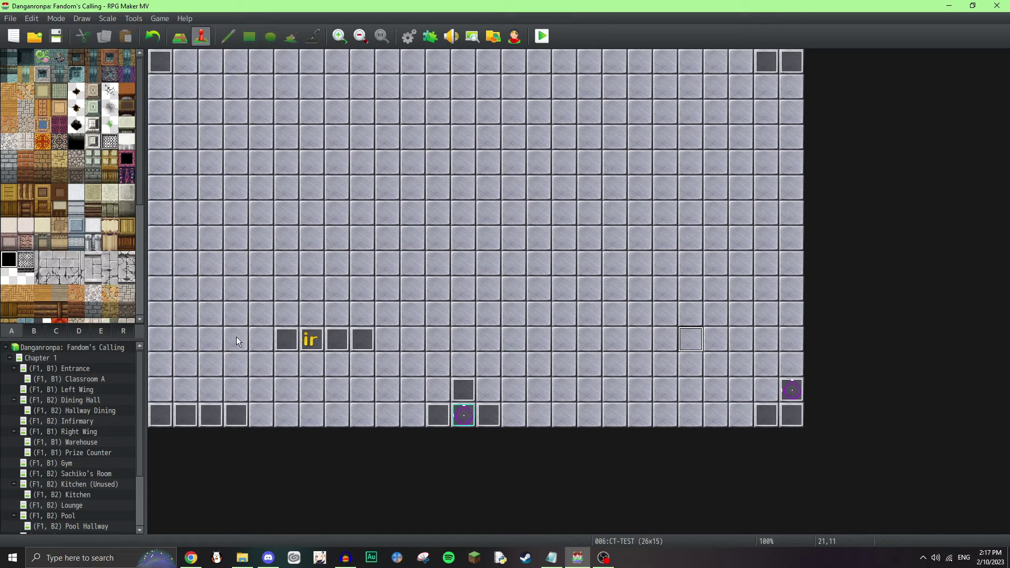
Step: Check the WEAK1 events at tiles 7,11 and 6,11, close them unedited, and point out the path along the row to tile 21,11
{"action": "double_click", "coordinate": [338, 340]}
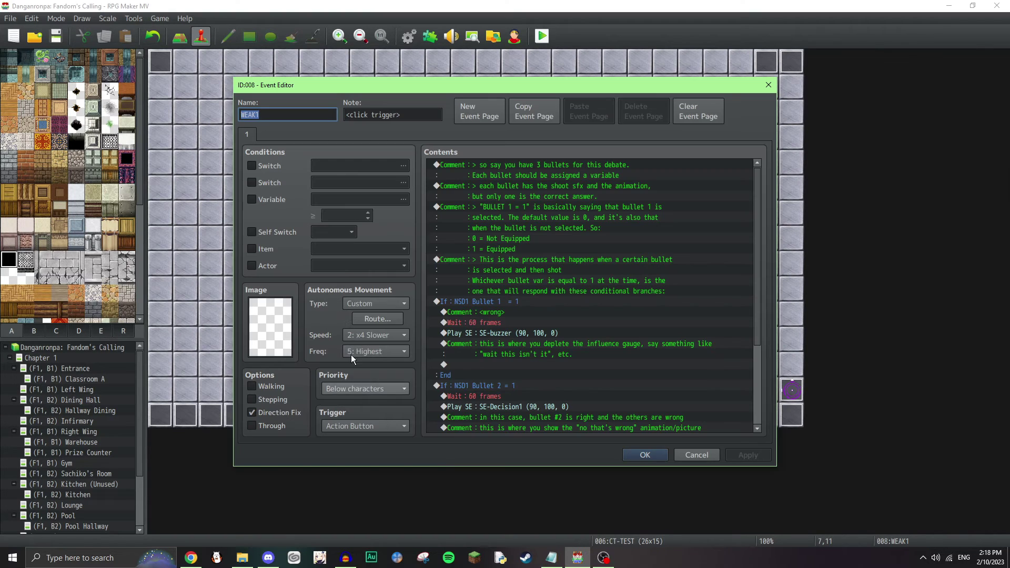
{"action": "left_click", "coordinate": [697, 455]}
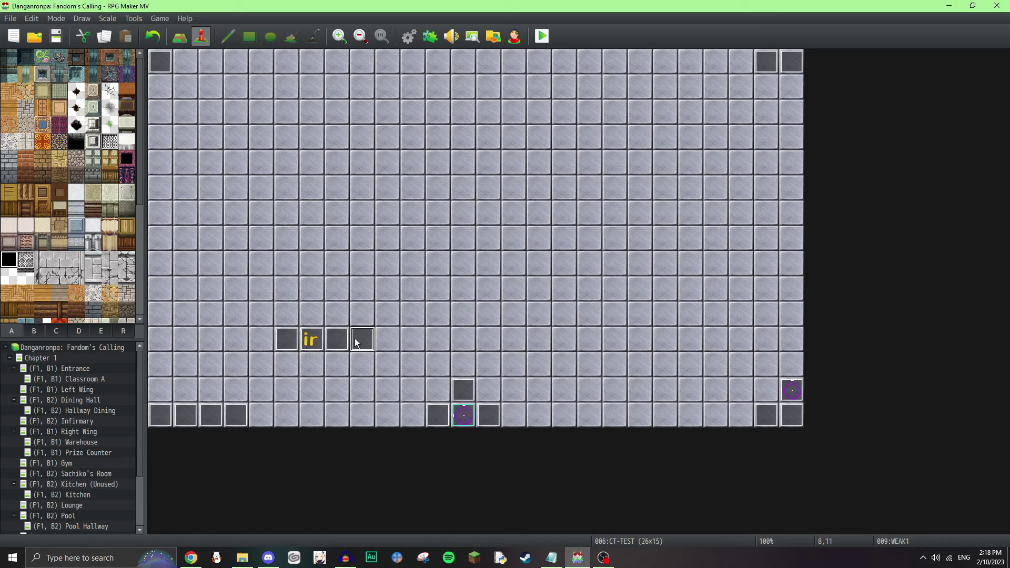
{"action": "double_click", "coordinate": [311, 339]}
{"action": "left_click", "coordinate": [694, 456]}
{"action": "left_click", "coordinate": [358, 340]}
{"action": "left_click", "coordinate": [497, 348]}
{"action": "left_click", "coordinate": [691, 343]}
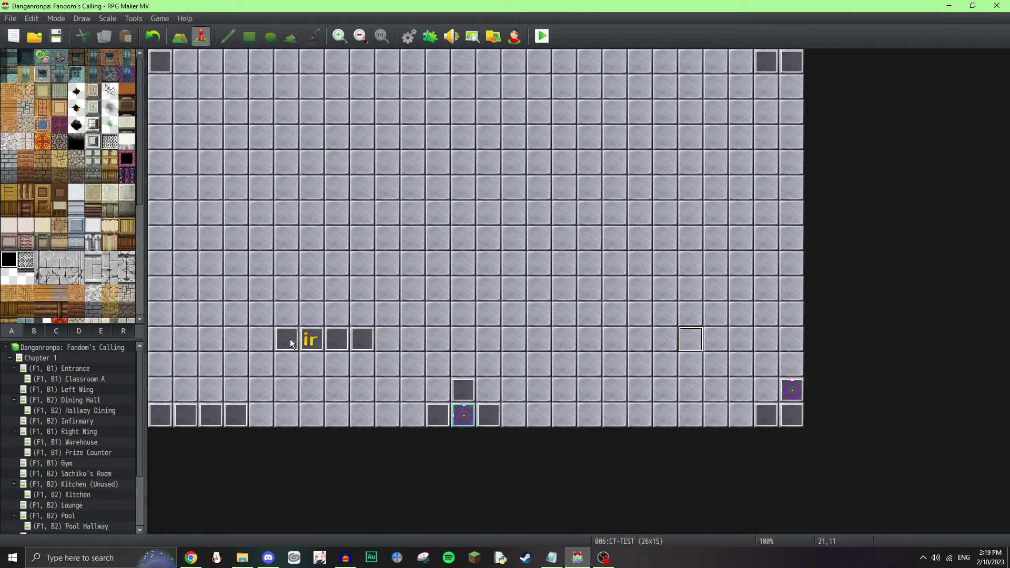
Step: Open the "statement 1 normal" event at tile 0,14, preview the Statement1A image in its Show Picture command, and close it unedited
{"action": "double_click", "coordinate": [168, 418]}
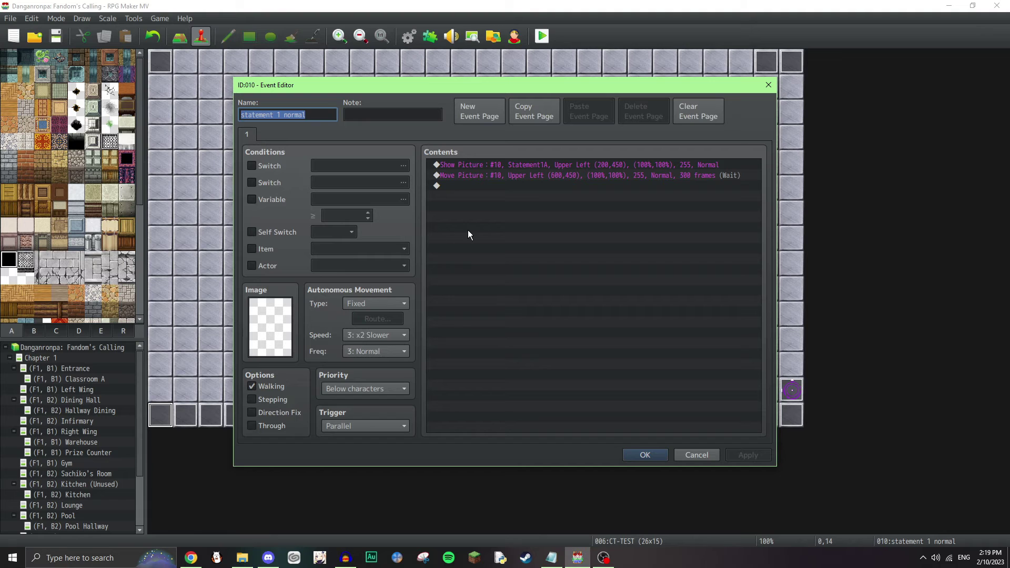
{"action": "double_click", "coordinate": [277, 327]}
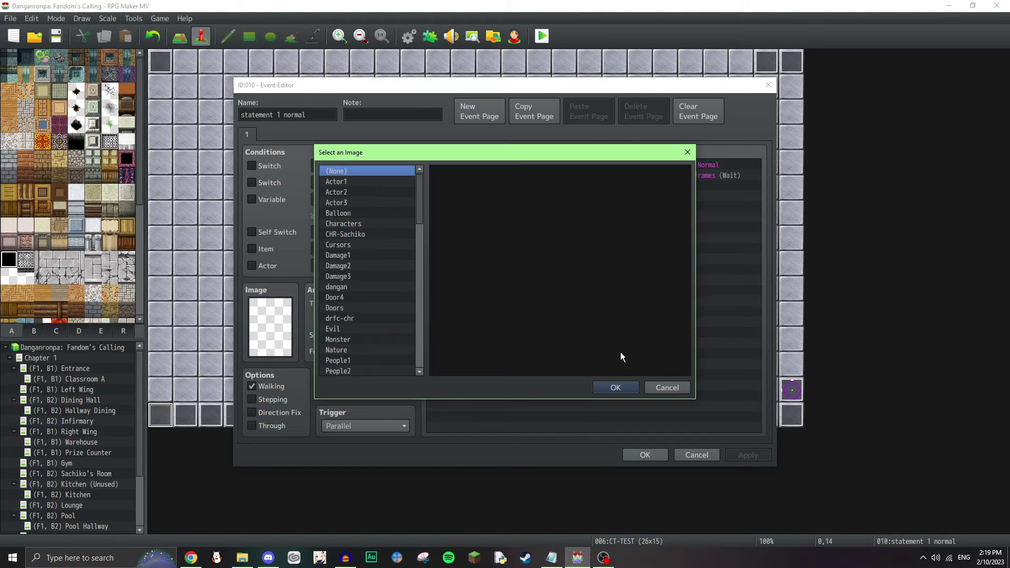
{"action": "left_click", "coordinate": [683, 388]}
{"action": "double_click", "coordinate": [583, 166]}
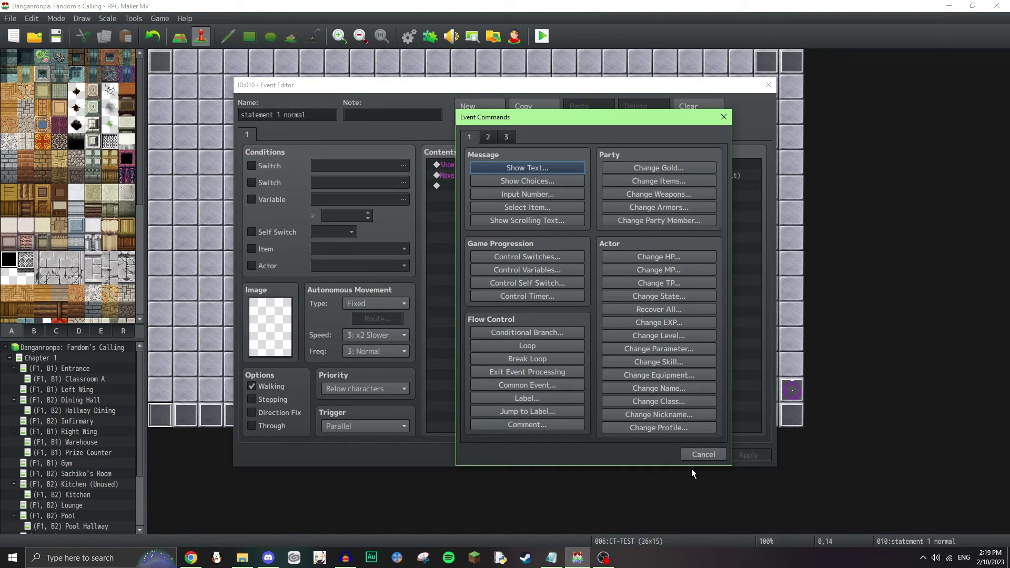
{"action": "left_click", "coordinate": [703, 454]}
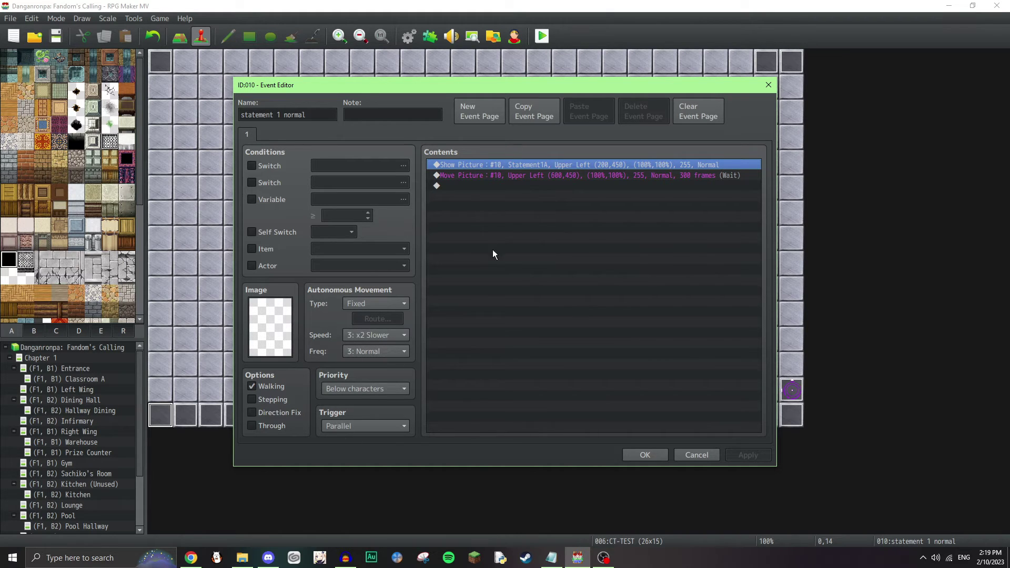
{"action": "key", "text": "Return"}
{"action": "left_click", "coordinate": [585, 226]}
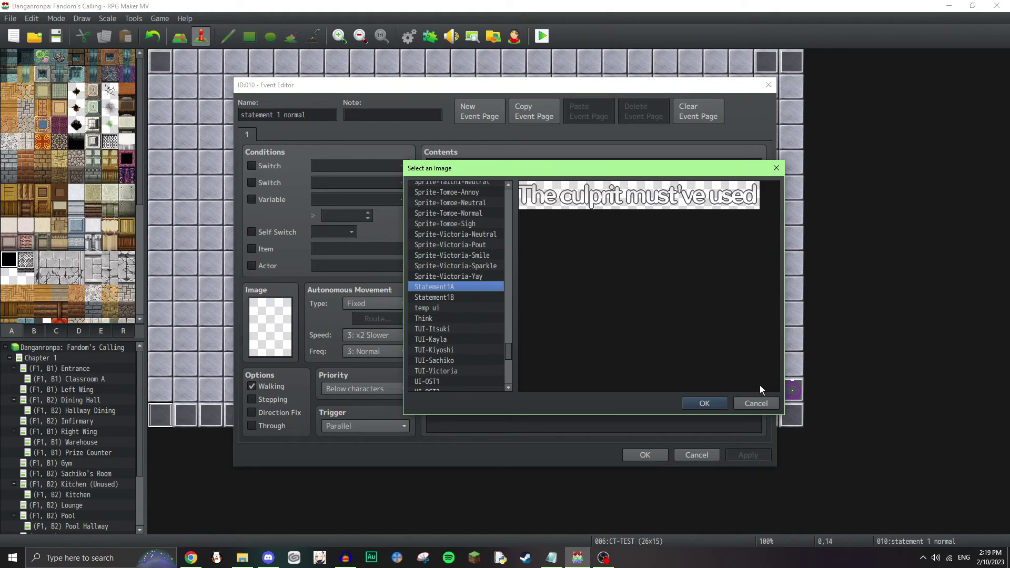
{"action": "left_click", "coordinate": [757, 403]}
{"action": "left_click", "coordinate": [700, 393]}
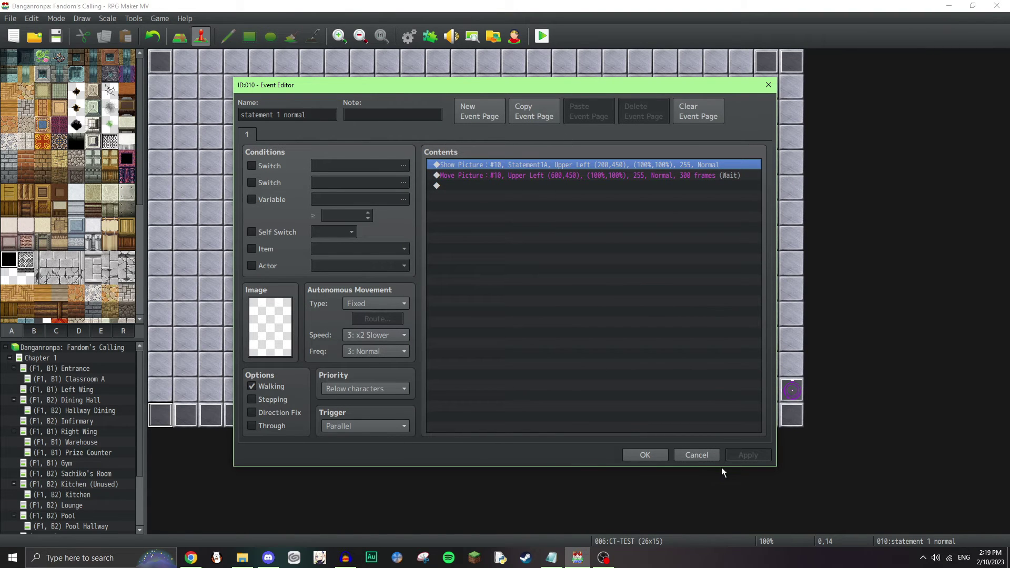
{"action": "left_click", "coordinate": [702, 455]}
Step: Examine the Statement1B Show Picture and Move Picture commands in the "statment 1 normalB" event at tile 1,14, and close it unedited
{"action": "left_click", "coordinate": [310, 340]}
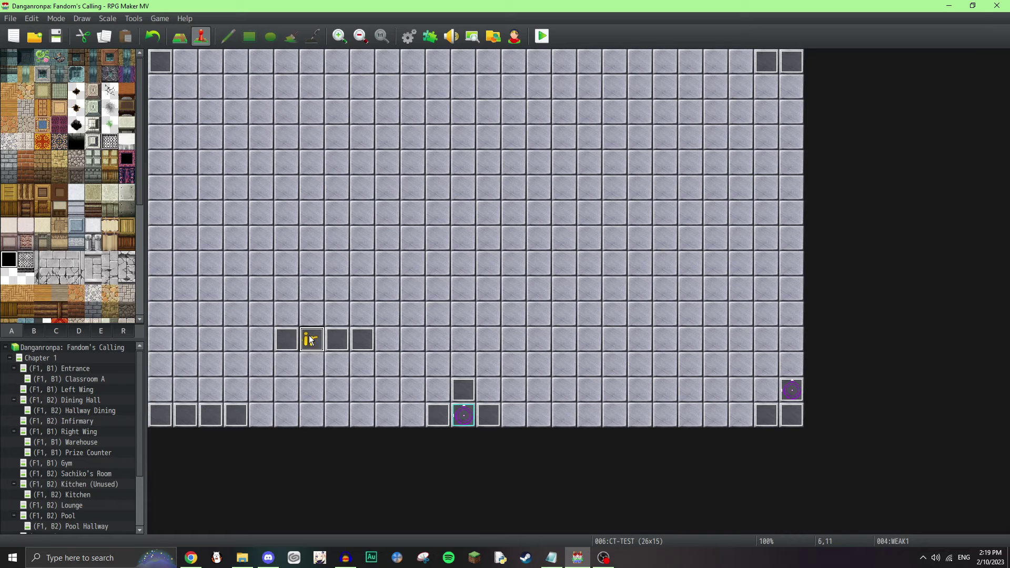
{"action": "double_click", "coordinate": [188, 419]}
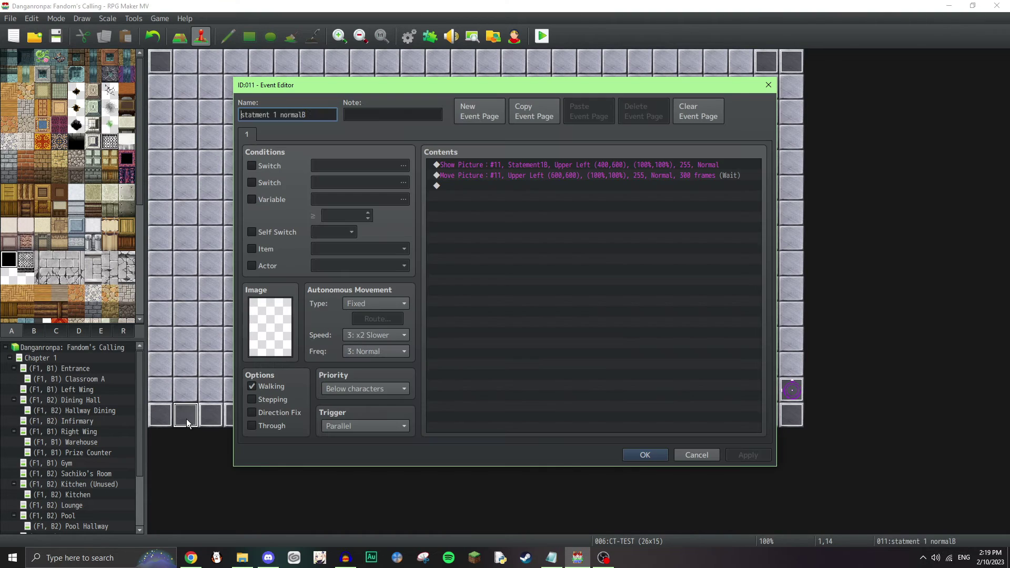
{"action": "left_click", "coordinate": [477, 165]}
{"action": "double_click", "coordinate": [478, 164]}
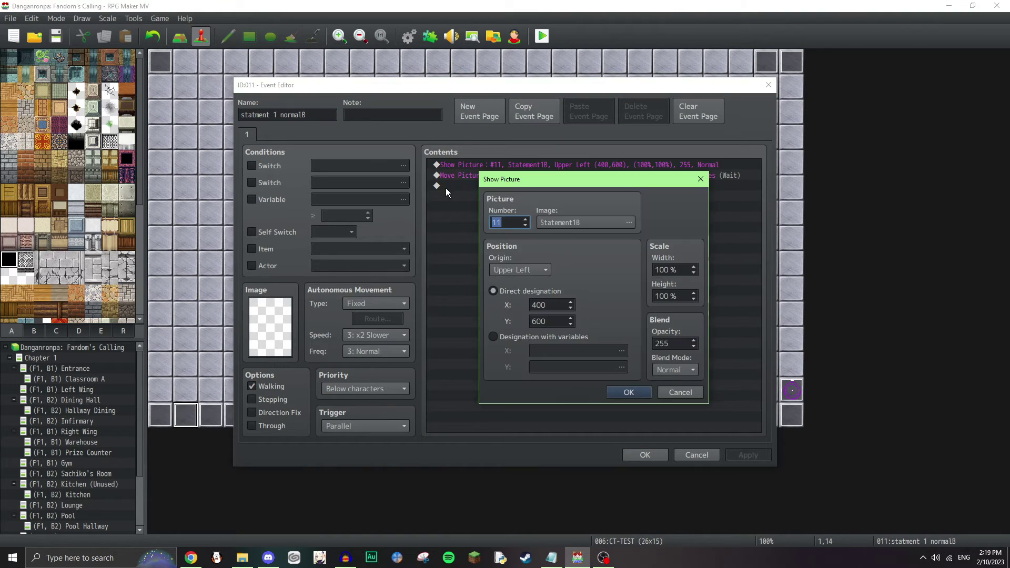
{"action": "left_click", "coordinate": [569, 224]}
{"action": "left_click", "coordinate": [742, 409]}
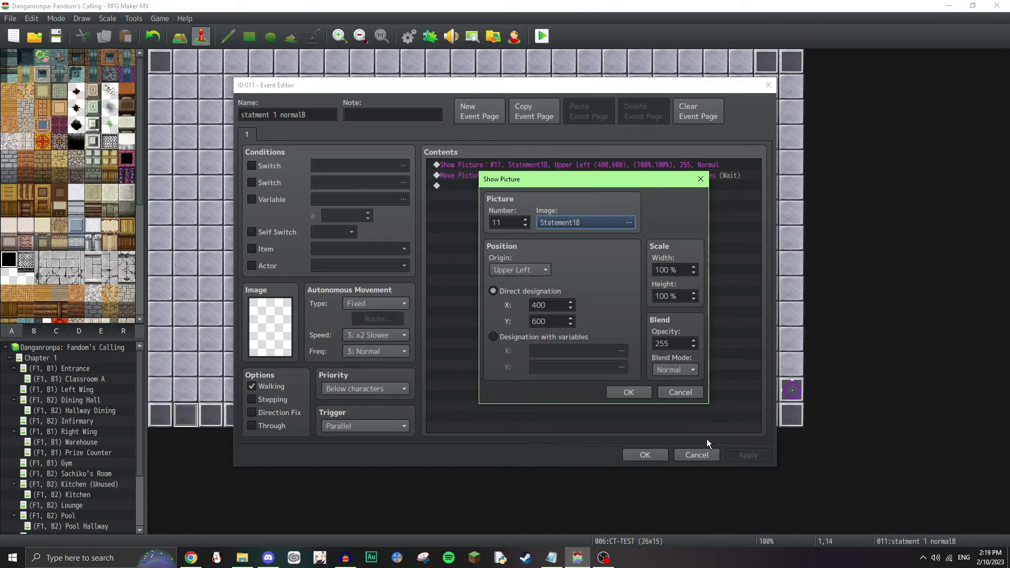
{"action": "left_click", "coordinate": [680, 399]}
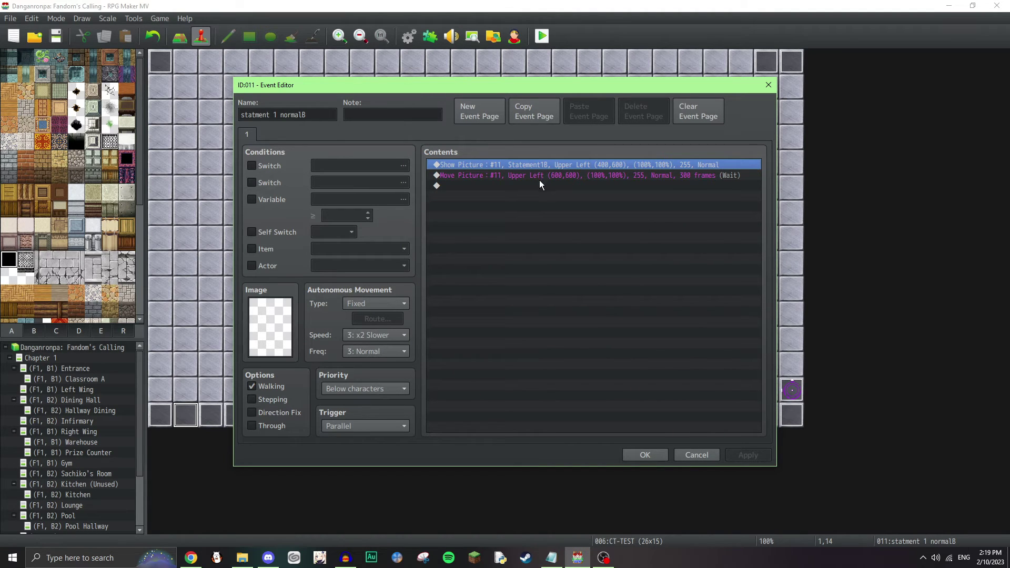
{"action": "left_click", "coordinate": [557, 176]}
{"action": "left_click", "coordinate": [693, 453]}
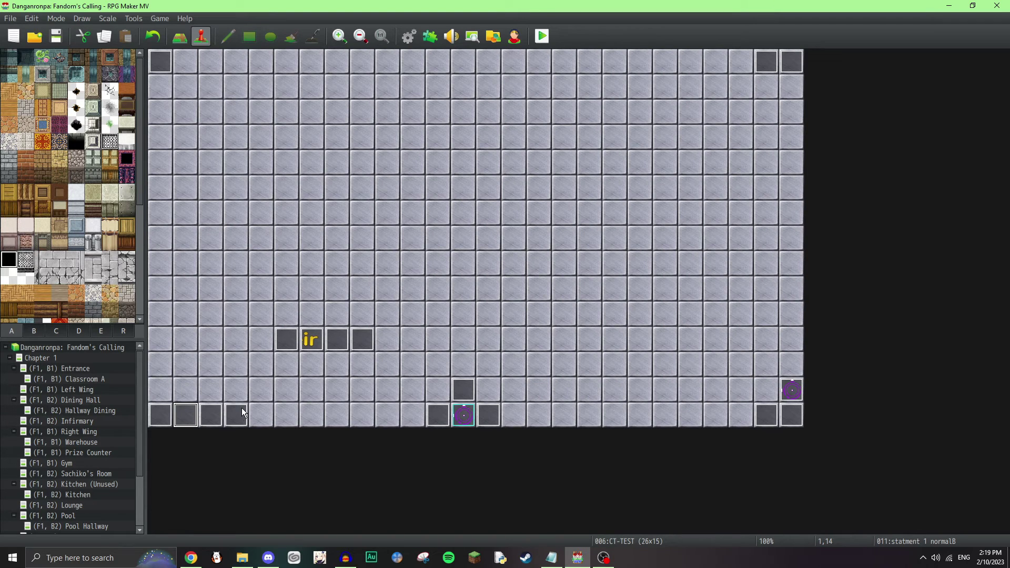
Step: Close the open Base event, find the GALV_LayerGraphics plugin in the project's plugin list, and close the list without changes
{"action": "double_click", "coordinate": [235, 413]}
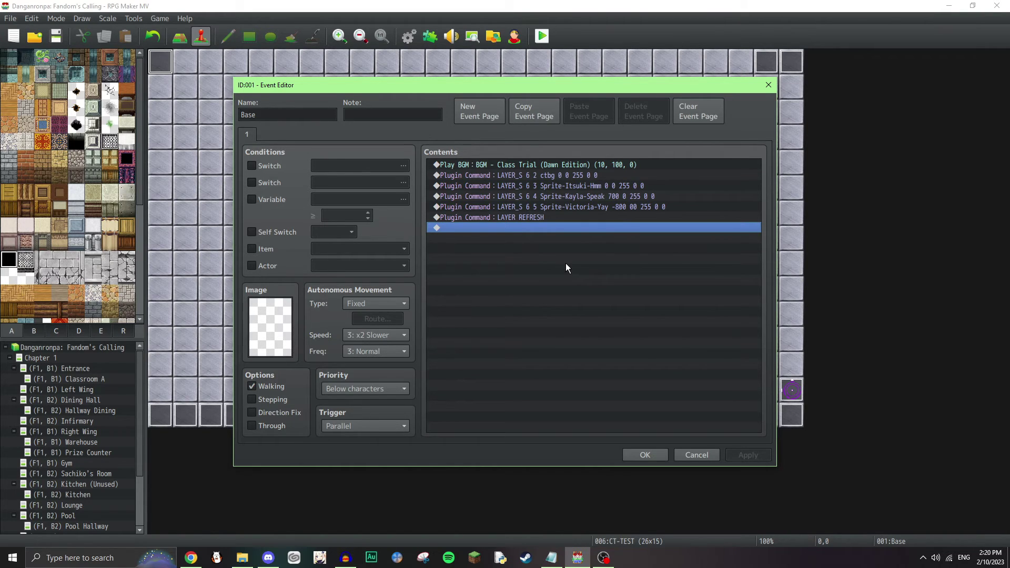
{"action": "key", "text": "Escape"}
{"action": "key", "text": "F10"}
{"action": "left_click", "coordinate": [384, 366]}
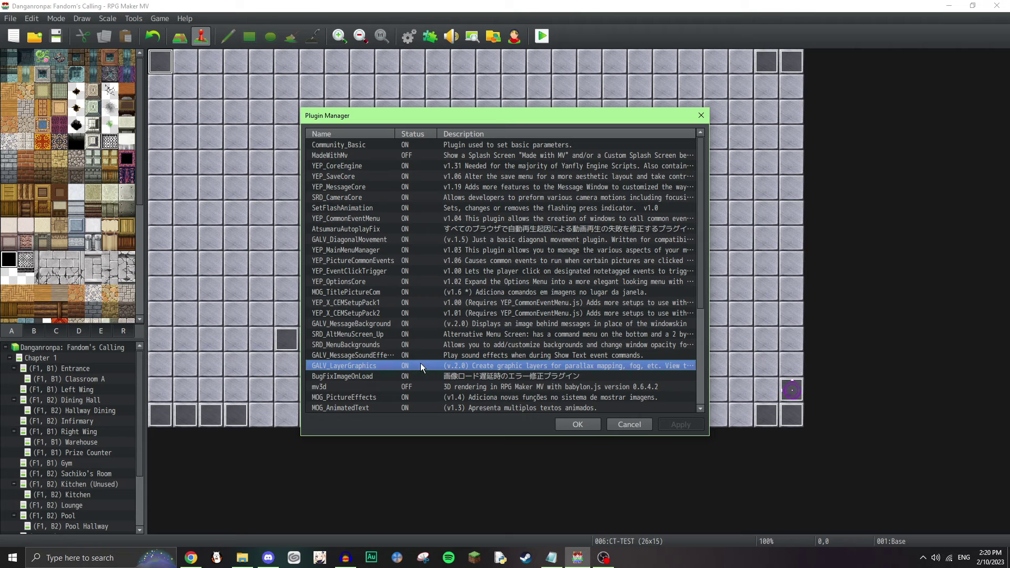
{"action": "left_click", "coordinate": [623, 429]}
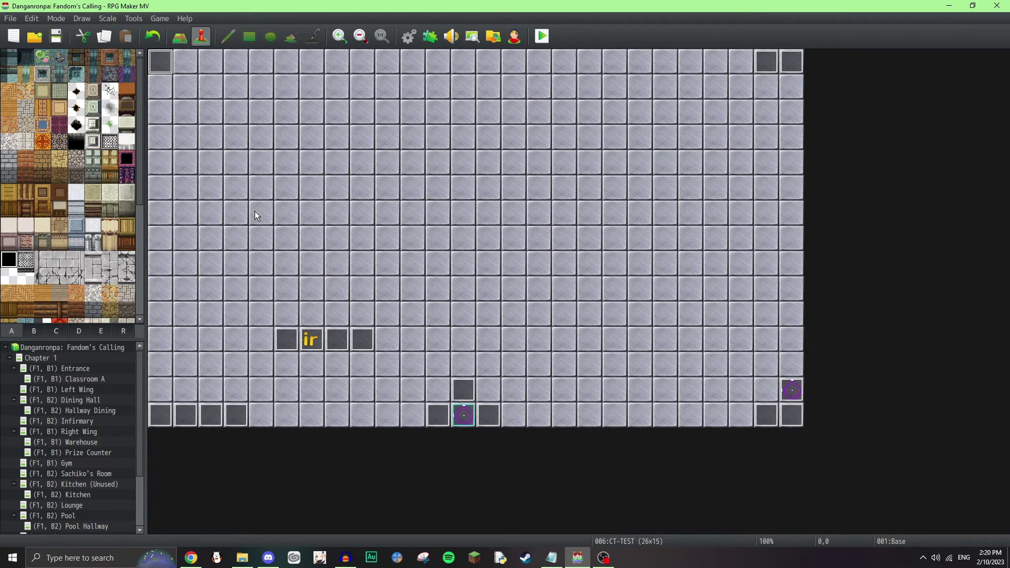
Step: Reopen the Base event at tile 0,0, examine its LAYER_S sprite commands, LAYER REFRESH and background music commands, and close it unedited
{"action": "key", "text": "Return"}
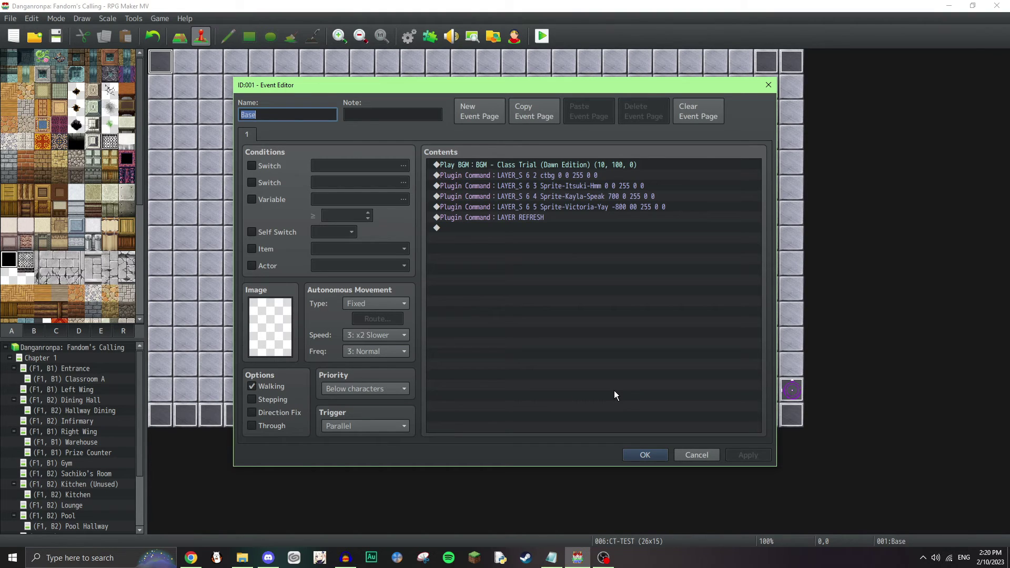
{"action": "left_click", "coordinate": [592, 218]}
{"action": "left_click", "coordinate": [592, 236]}
{"action": "left_click", "coordinate": [583, 187]}
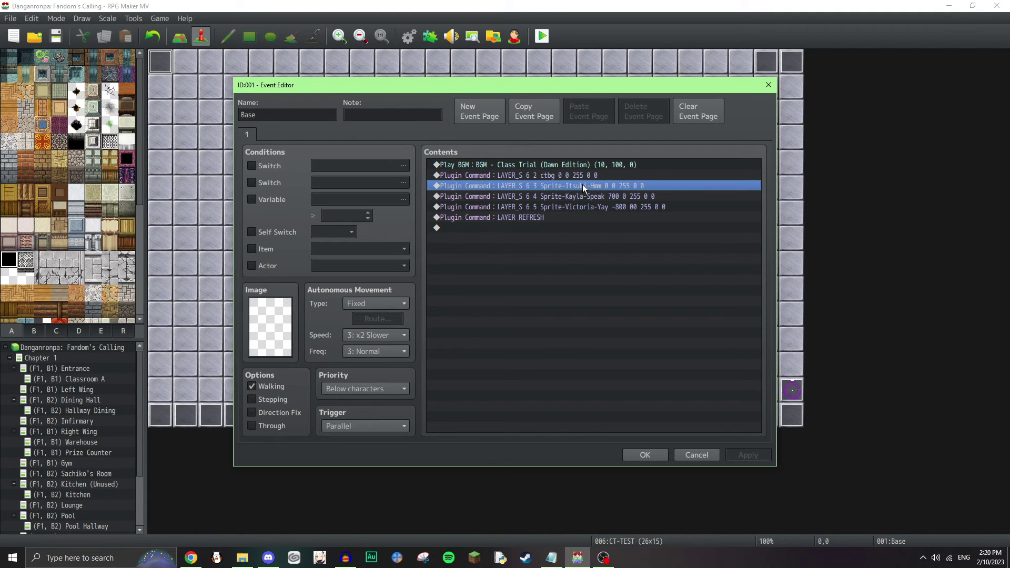
{"action": "left_click", "coordinate": [589, 197]}
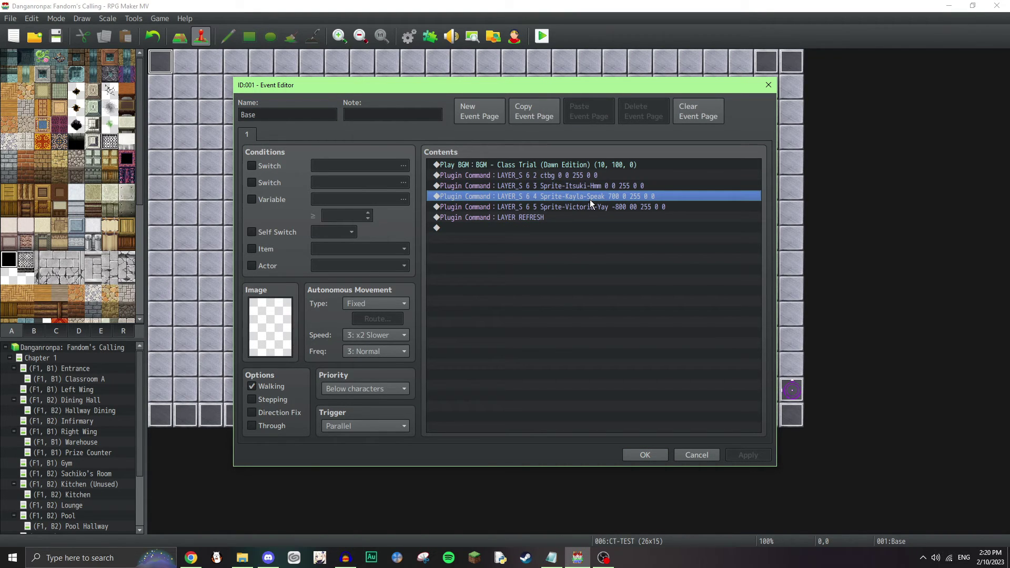
{"action": "left_click", "coordinate": [597, 208]}
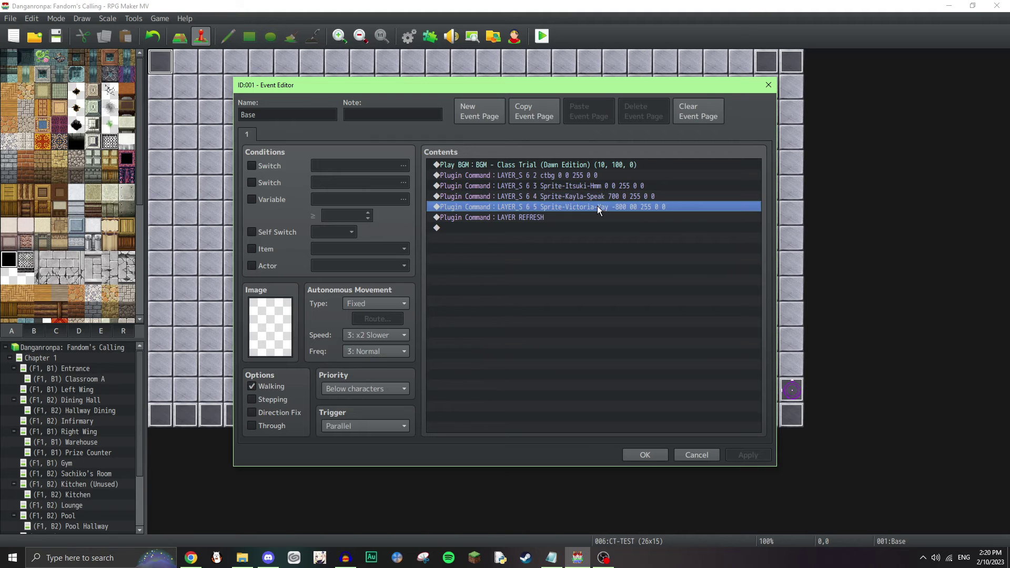
{"action": "left_click", "coordinate": [574, 197]}
{"action": "left_click", "coordinate": [542, 217]}
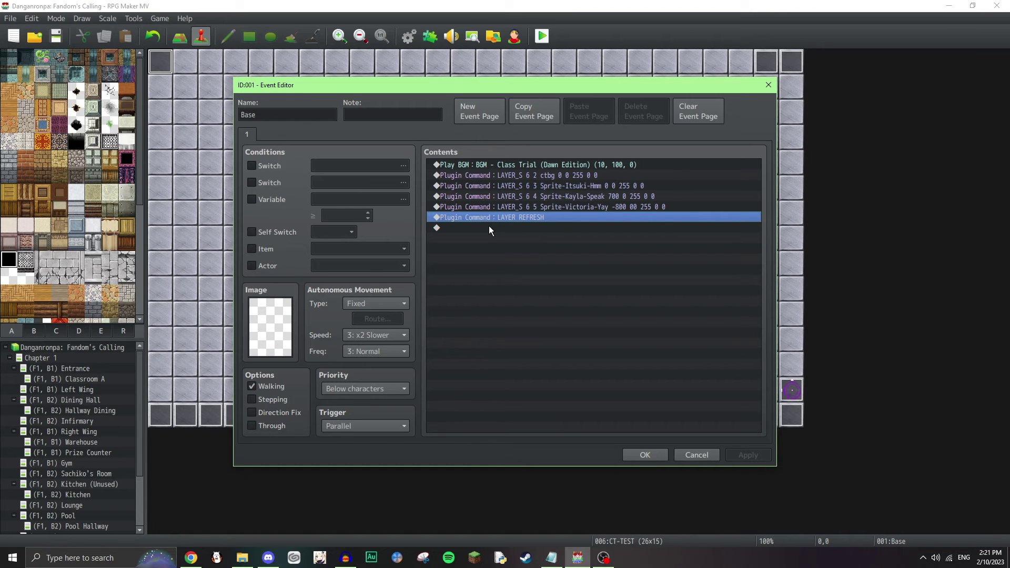
{"action": "left_click", "coordinate": [480, 165]}
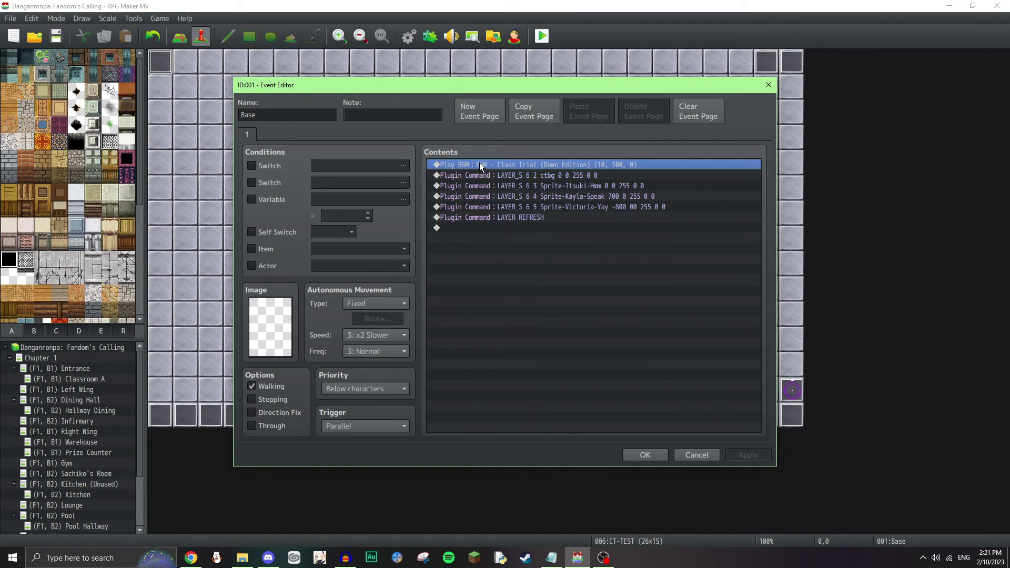
{"action": "left_click", "coordinate": [693, 456]}
Step: Check EV002 at tile 25,14 and close it, and open EV007 at tile 24,14 to examine its OK-button conditional branch
{"action": "double_click", "coordinate": [794, 416]}
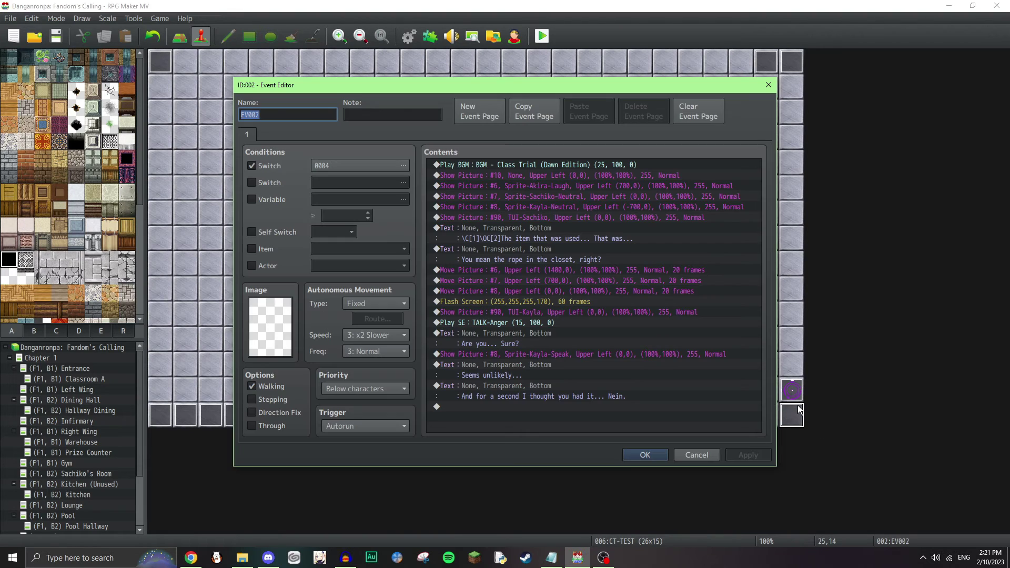
{"action": "left_click", "coordinate": [711, 456]}
{"action": "double_click", "coordinate": [769, 425]}
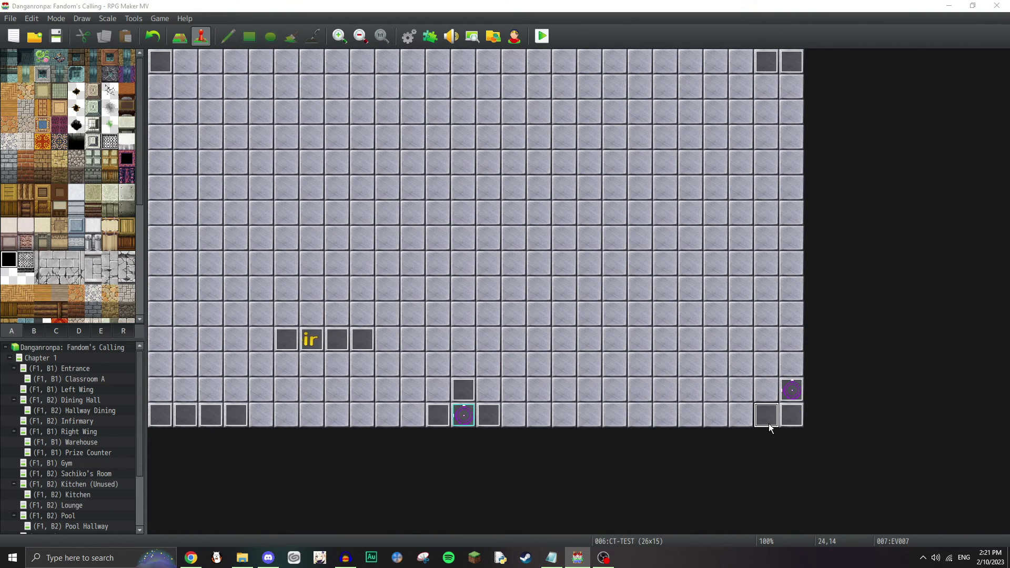
{"action": "left_click", "coordinate": [474, 166]}
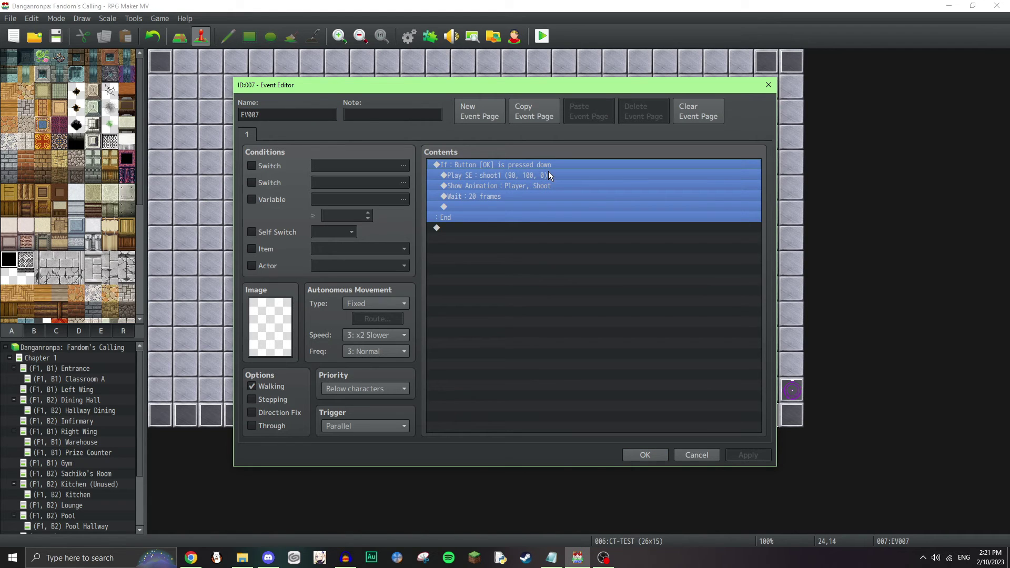
{"action": "left_click", "coordinate": [581, 174]}
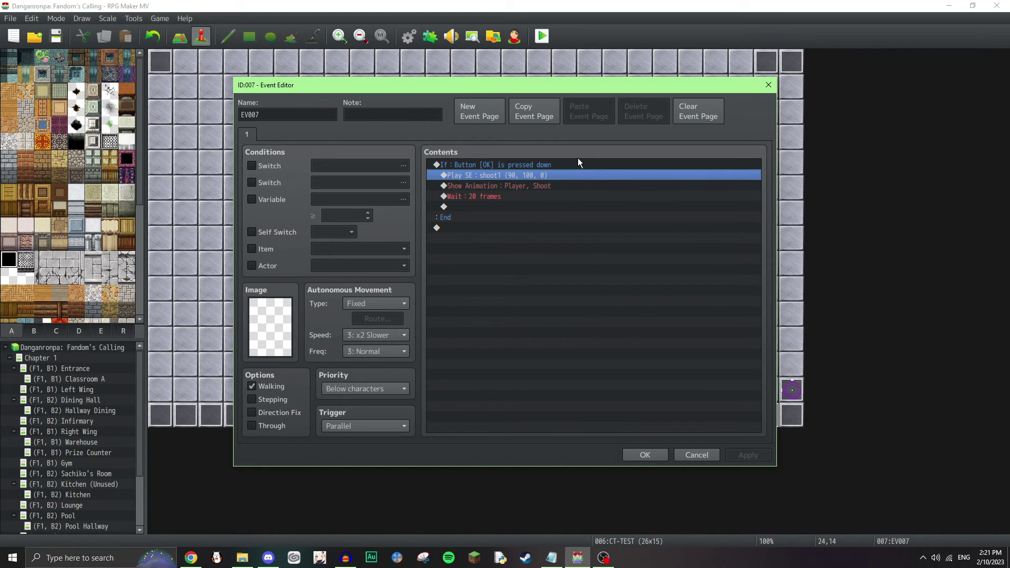
{"action": "left_click", "coordinate": [577, 166]}
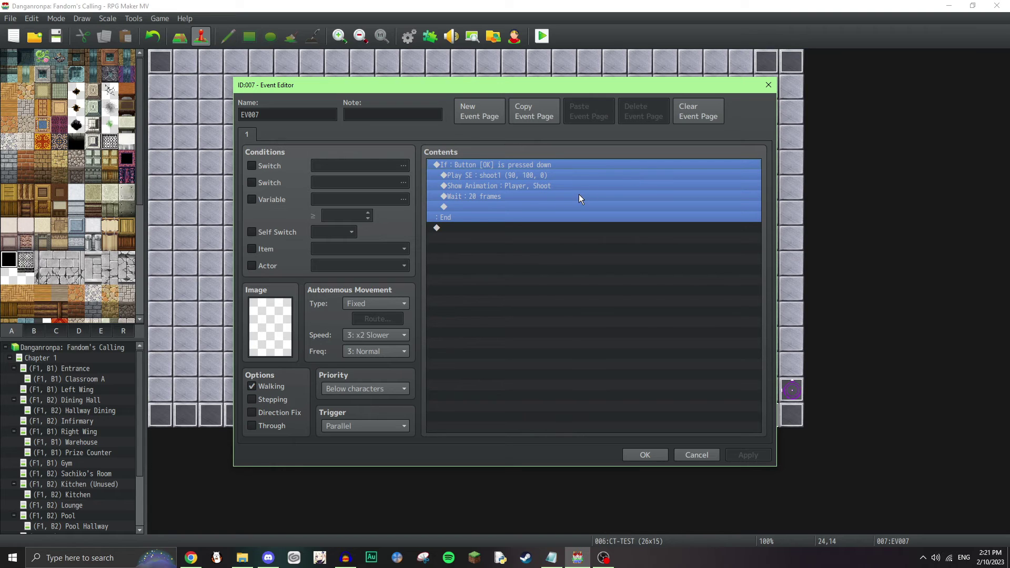
{"action": "left_click", "coordinate": [511, 207]}
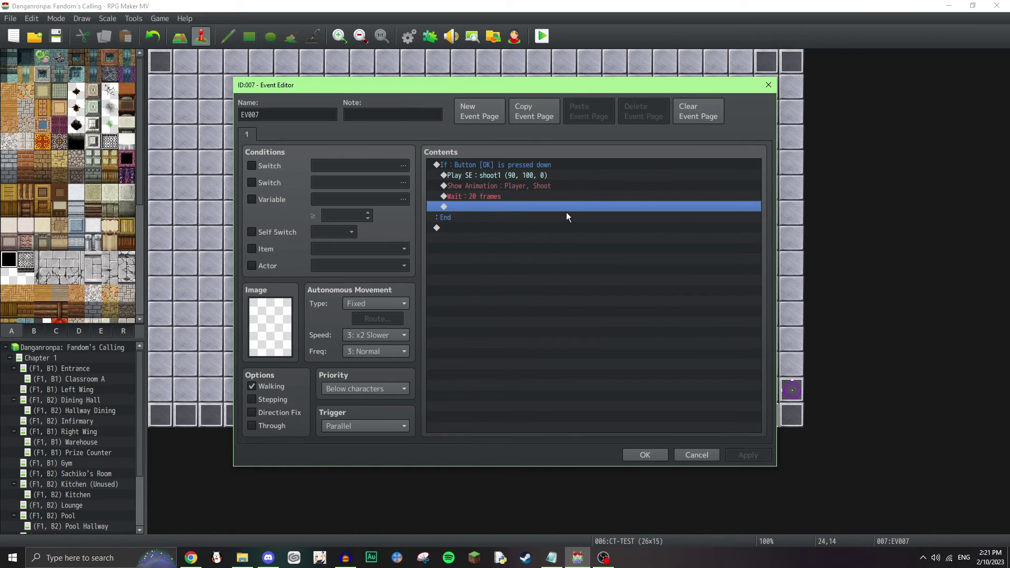
Step: Preview the shoot1 sound effect in EV007 and inspect the Show Animation command's Player and Shoot settings, cancelling both dialogs
{"action": "double_click", "coordinate": [548, 176]}
{"action": "left_click", "coordinate": [637, 191]}
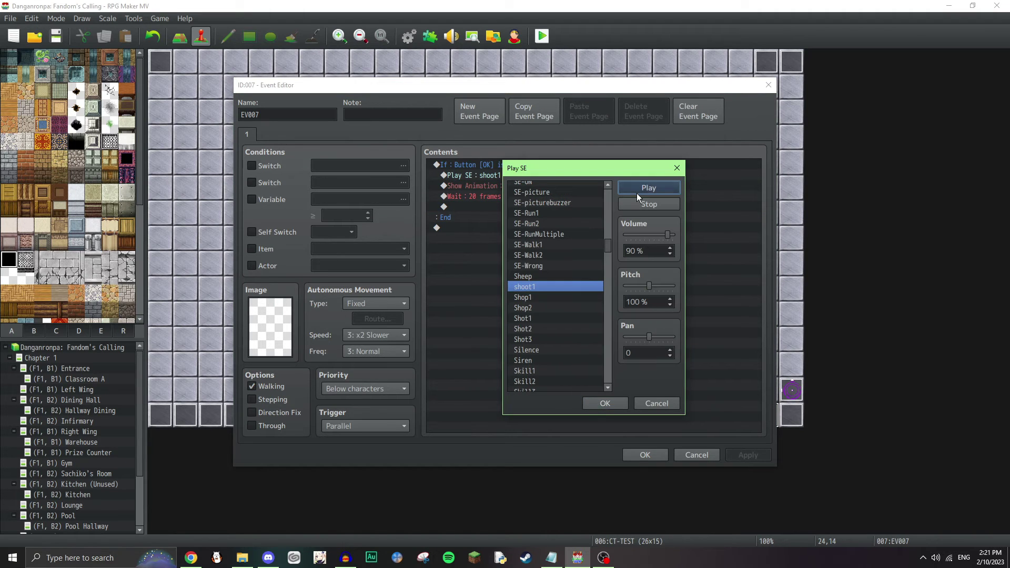
{"action": "left_click", "coordinate": [657, 404]}
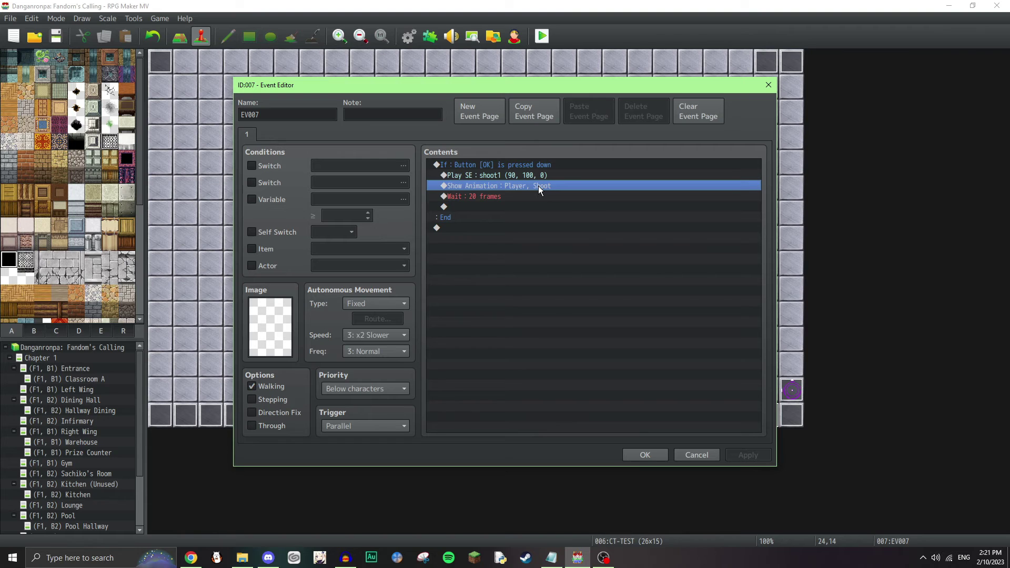
{"action": "double_click", "coordinate": [538, 186]}
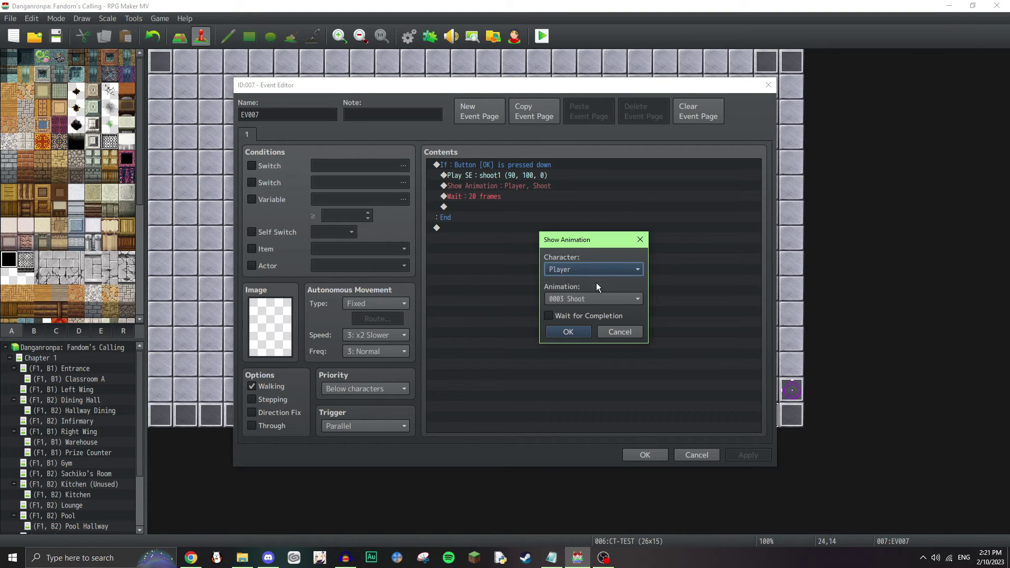
{"action": "left_click", "coordinate": [619, 335]}
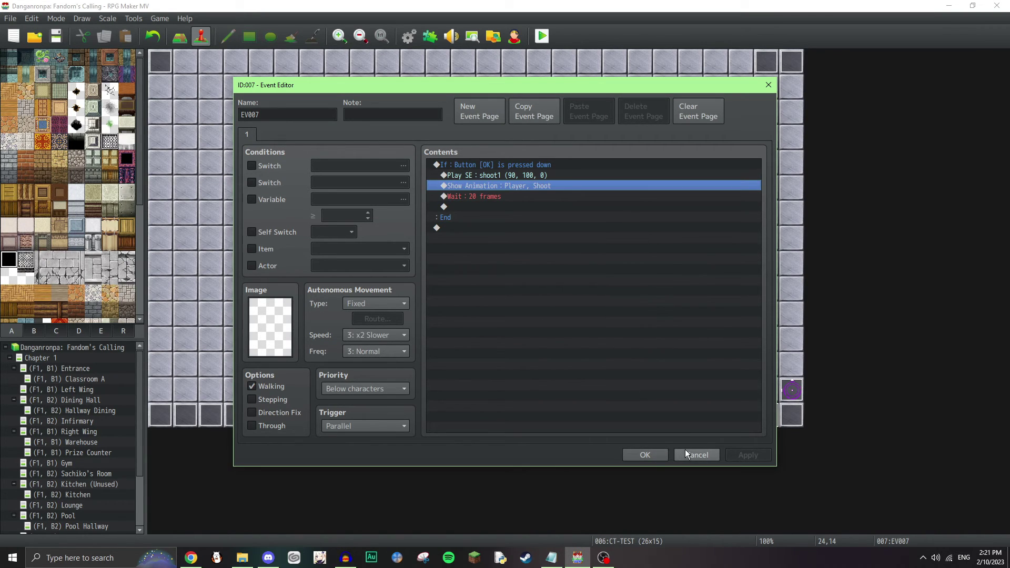
Step: Examine the order of the sound, animation and wait commands in EV007's OK-button branch, and close the event unedited
{"action": "left_click", "coordinate": [497, 177]}
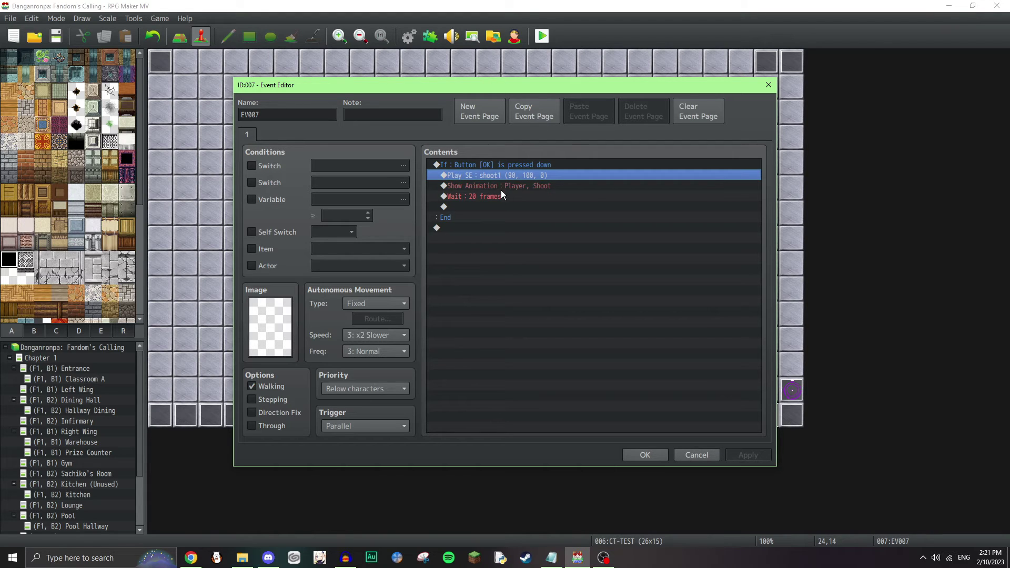
{"action": "left_click", "coordinate": [501, 187]}
{"action": "left_click", "coordinate": [499, 200]}
{"action": "left_click", "coordinate": [519, 187]}
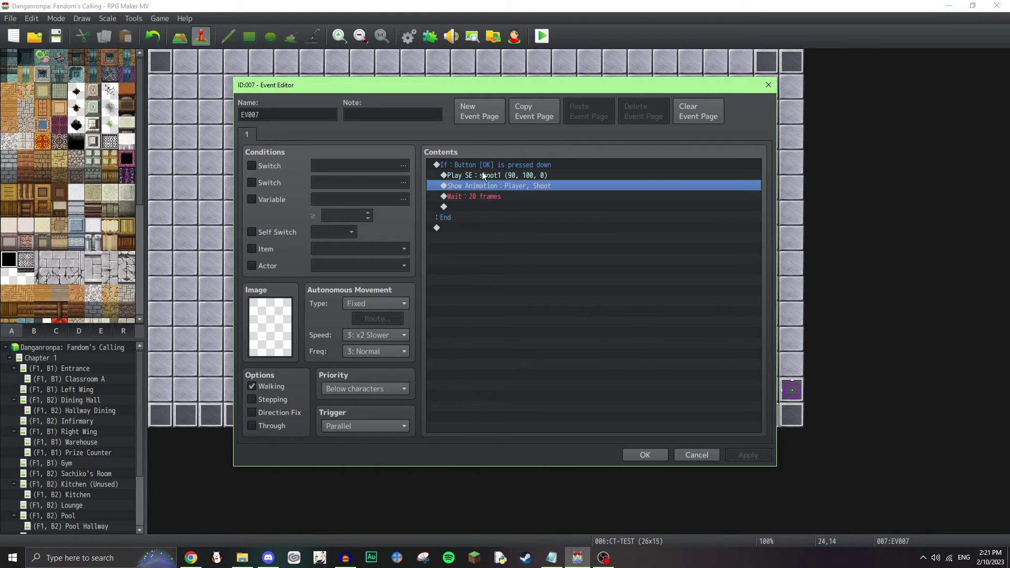
{"action": "left_click", "coordinate": [526, 196]}
{"action": "left_click", "coordinate": [532, 187]}
{"action": "left_click", "coordinate": [522, 205]}
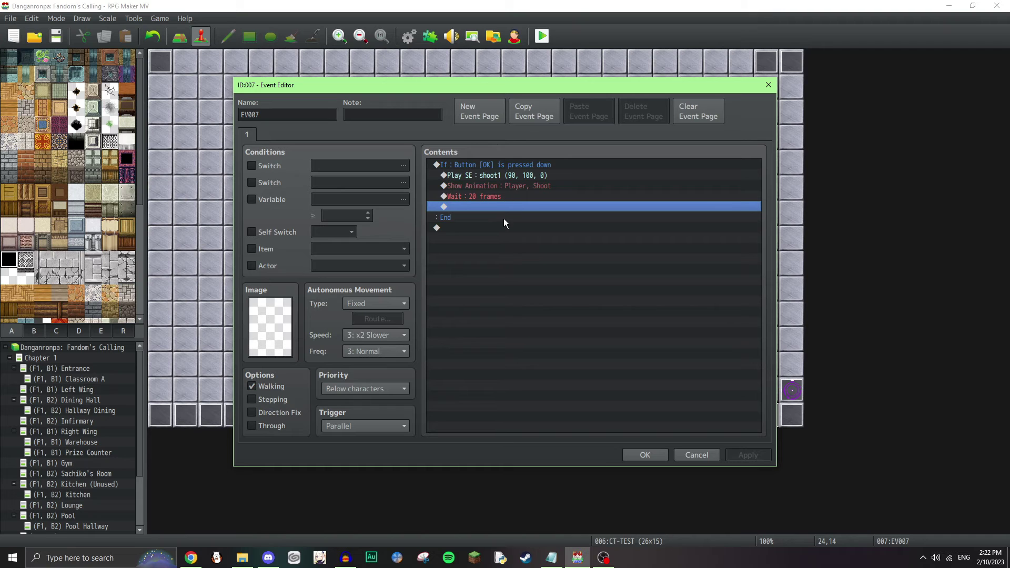
{"action": "left_click", "coordinate": [708, 455]}
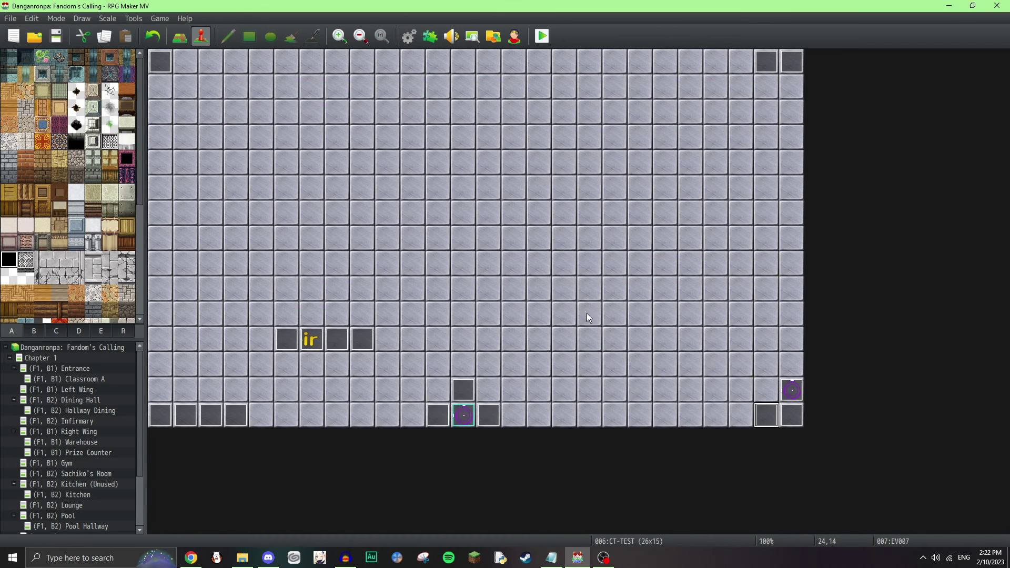
Step: Browse the database's animations, viewing Select2 and Disappoint and playing the Elipses and Question animations
{"action": "key", "text": "F9"}
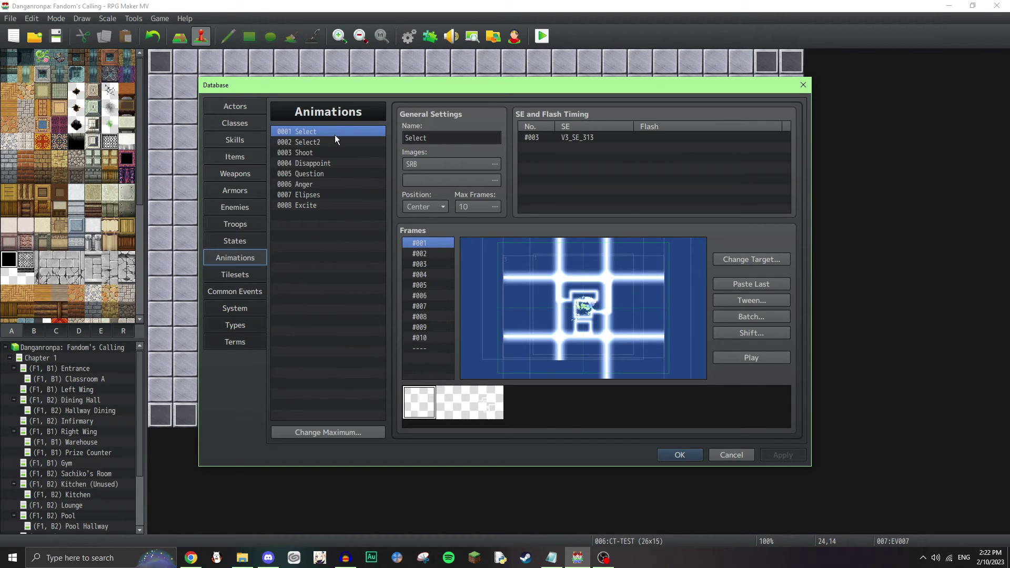
{"action": "left_click", "coordinate": [333, 141]}
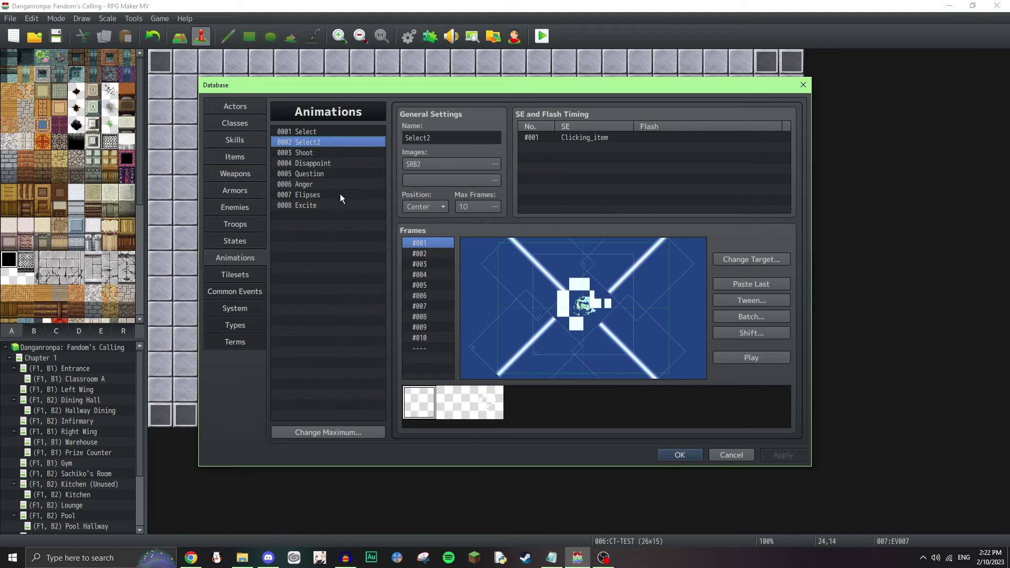
{"action": "mouse_move", "coordinate": [340, 198]}
{"action": "left_mouse_down"}
{"action": "mouse_move", "coordinate": [333, 165]}
{"action": "mouse_move", "coordinate": [334, 195]}
{"action": "left_mouse_up"}
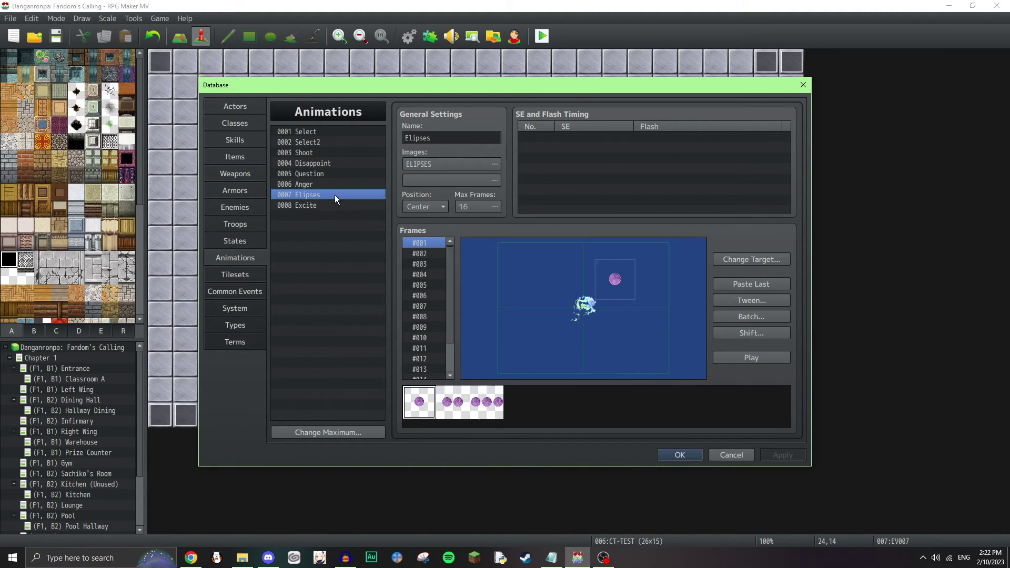
{"action": "left_click", "coordinate": [730, 360]}
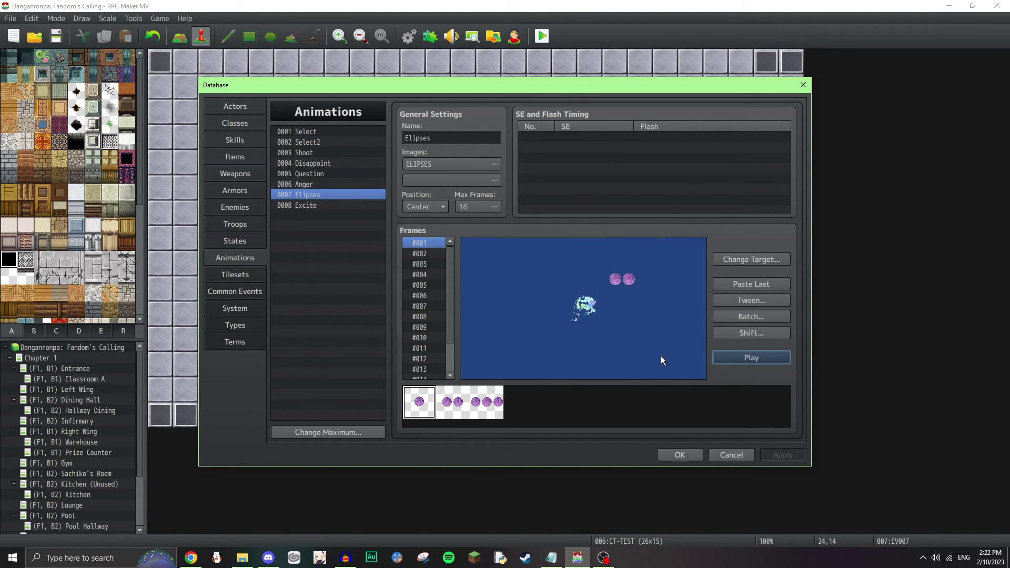
{"action": "left_click", "coordinate": [334, 174]}
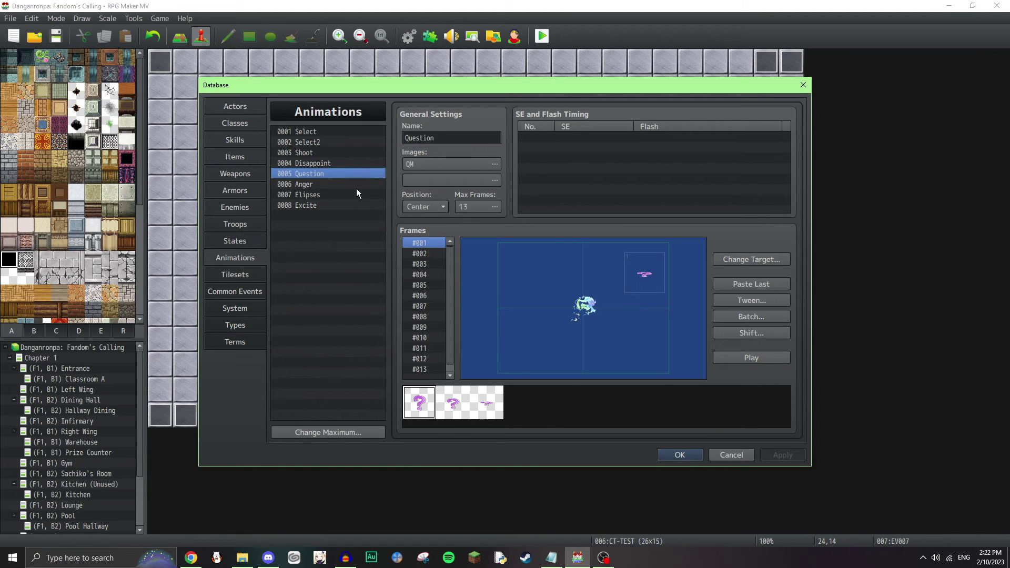
{"action": "left_click", "coordinate": [748, 357]}
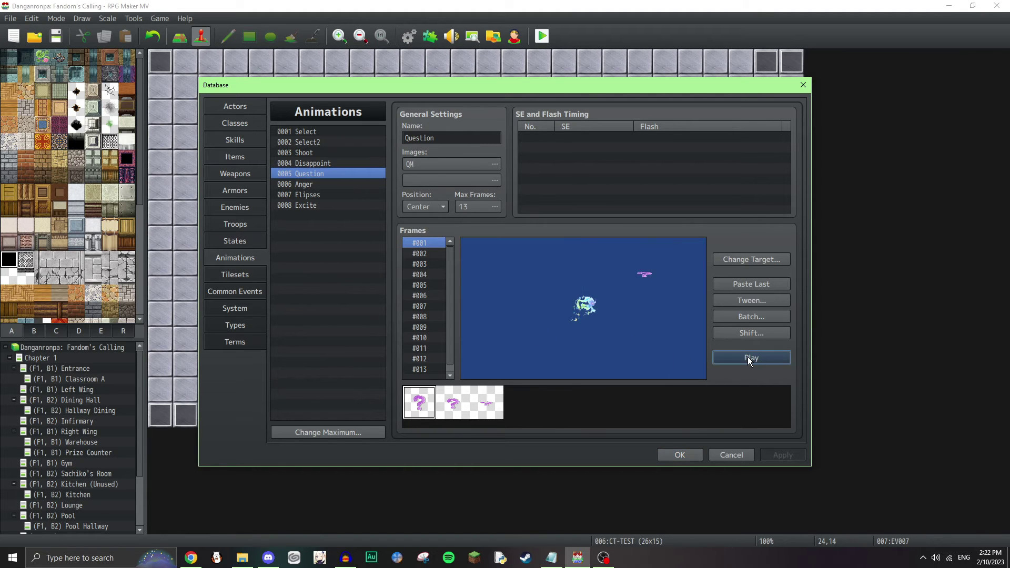
{"action": "left_click", "coordinate": [368, 164]}
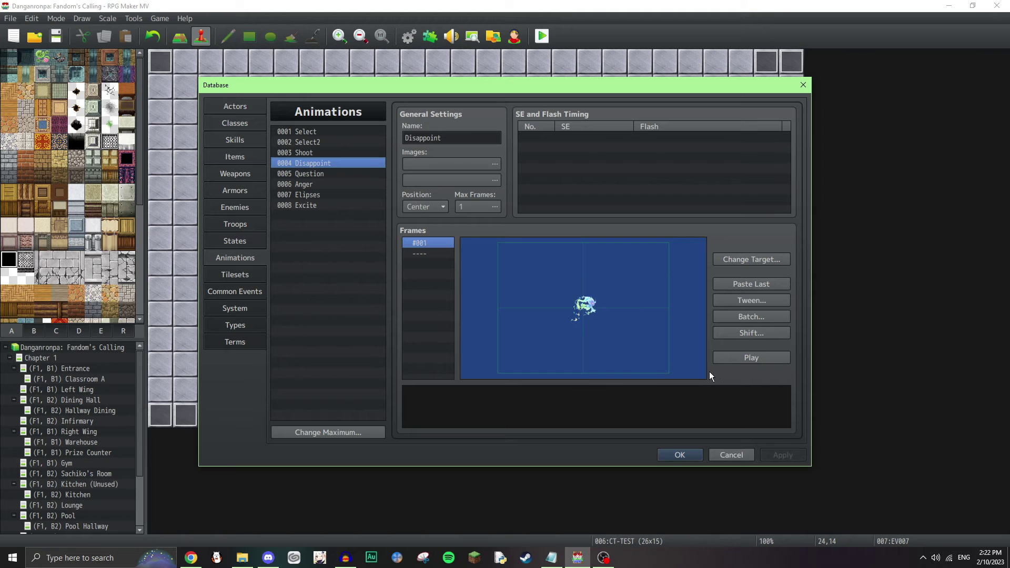
Step: Play the Shoot animation and examine its frames #001 through #005
{"action": "left_click", "coordinate": [314, 154]}
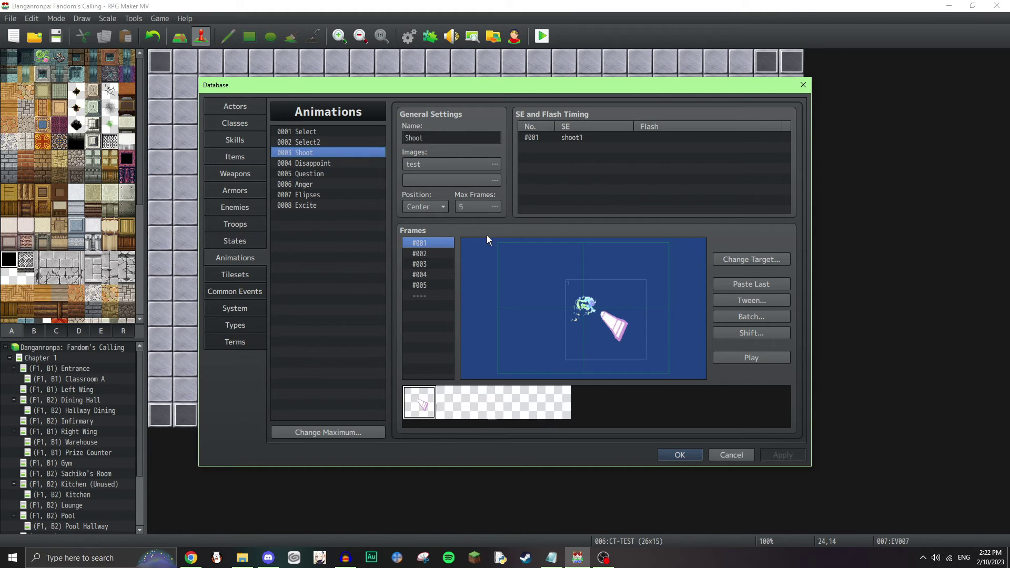
{"action": "left_click", "coordinate": [747, 358]}
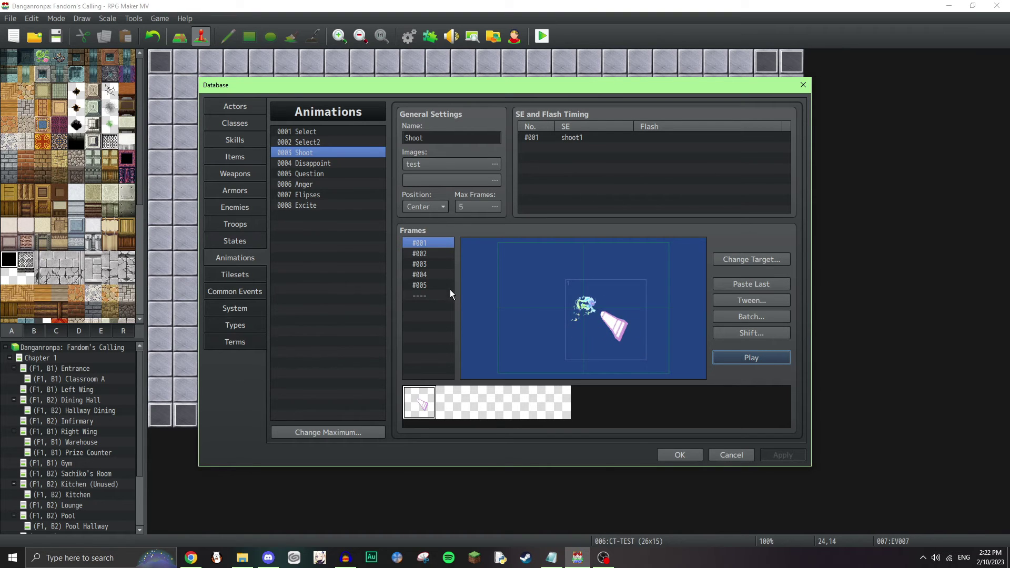
{"action": "left_click", "coordinate": [436, 293]}
{"action": "left_click", "coordinate": [437, 246]}
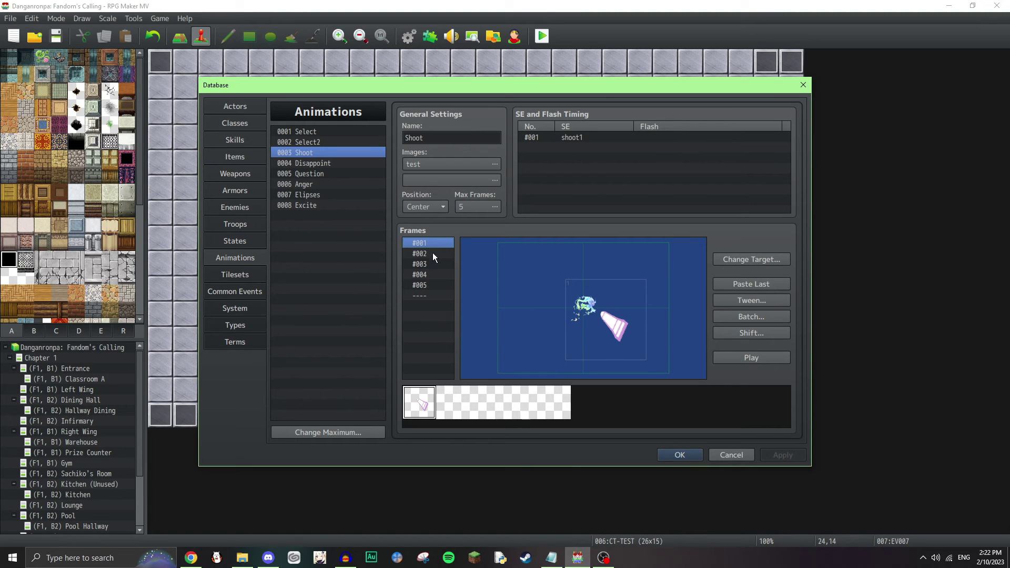
{"action": "left_click", "coordinate": [437, 256]}
{"action": "left_click", "coordinate": [437, 264]}
{"action": "left_click", "coordinate": [438, 275]}
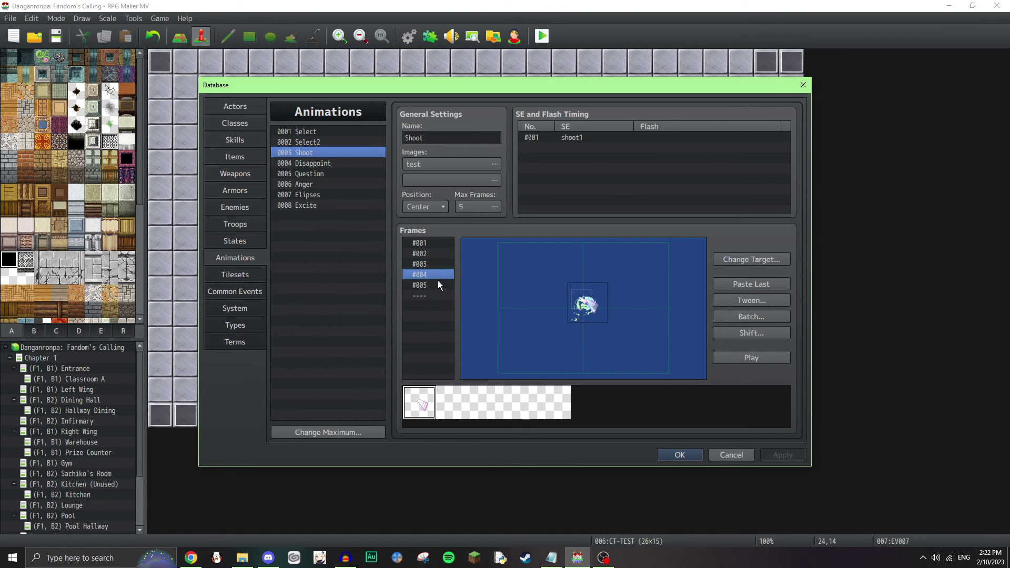
{"action": "left_click", "coordinate": [438, 284]}
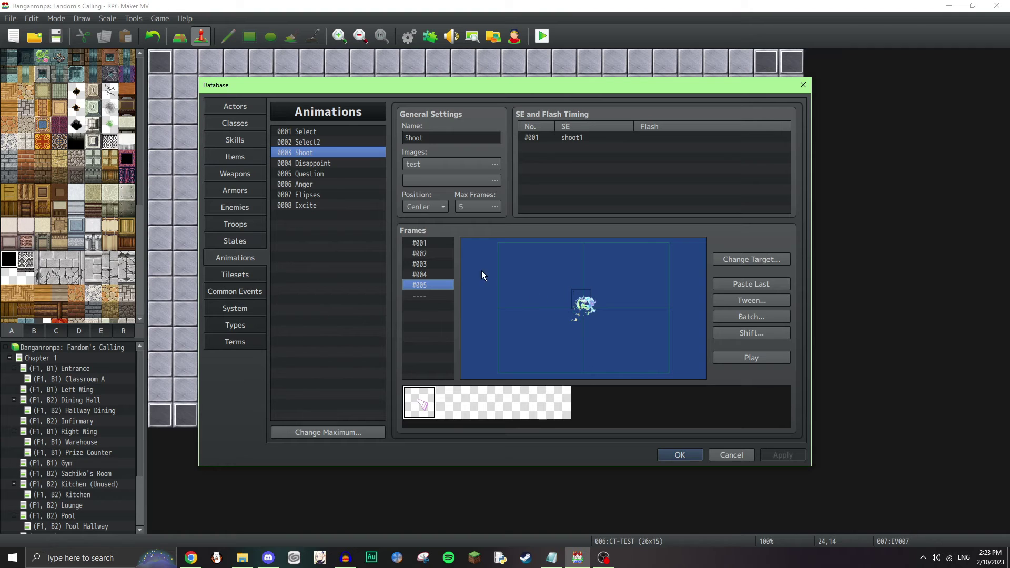
Step: Review the Shoot animation's five frames again to follow the bullet's movement, and point out its shoot1 sound effect timing
{"action": "left_click", "coordinate": [441, 245]}
{"action": "left_click", "coordinate": [441, 254]}
{"action": "left_click", "coordinate": [440, 264]}
{"action": "left_click", "coordinate": [440, 275]}
{"action": "left_click", "coordinate": [440, 284]}
{"action": "left_click", "coordinate": [447, 252]}
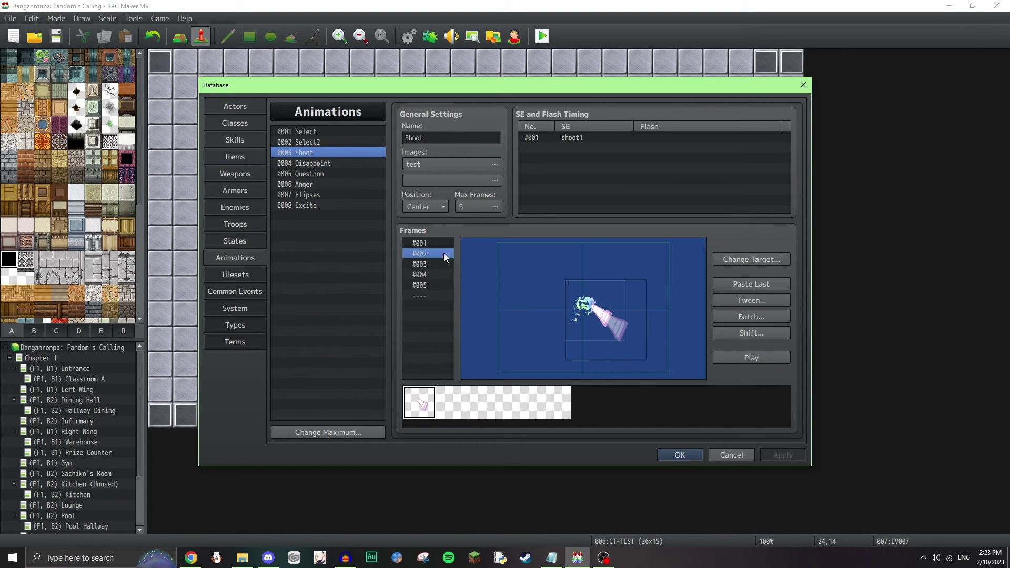
{"action": "left_click", "coordinate": [443, 264]}
{"action": "left_click", "coordinate": [442, 274]}
{"action": "left_click", "coordinate": [440, 285]}
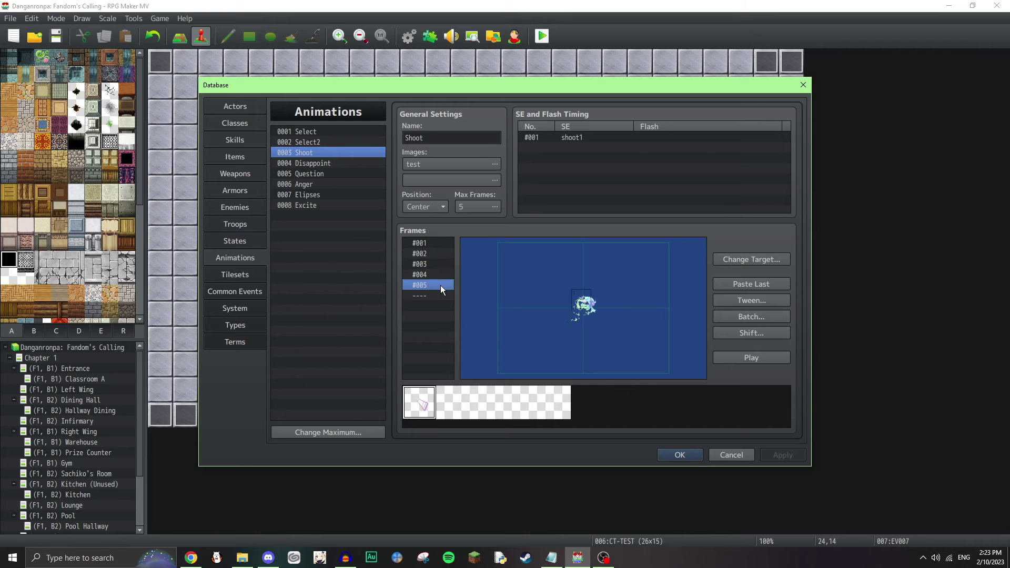
{"action": "left_click", "coordinate": [441, 246]}
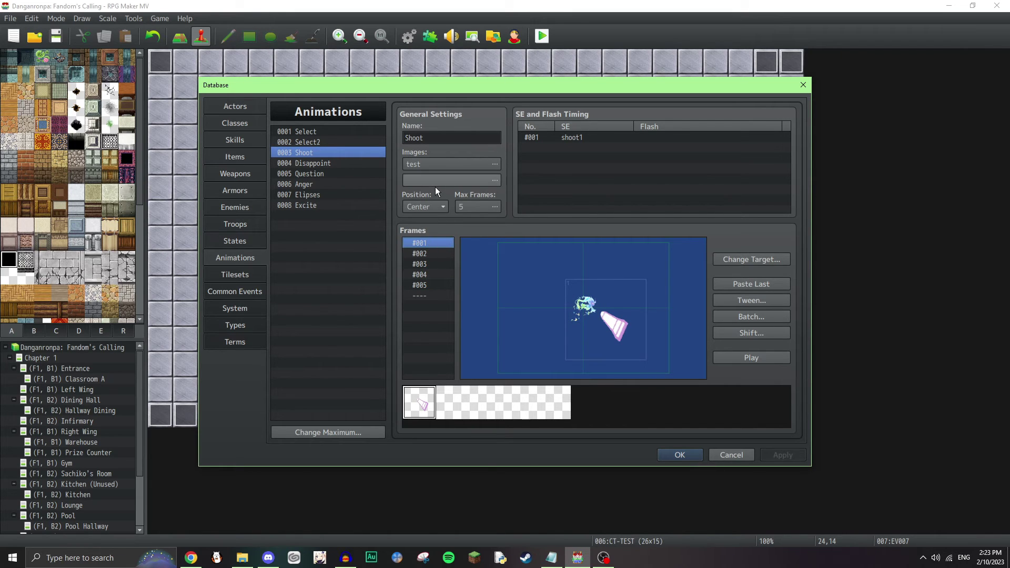
{"action": "left_click", "coordinate": [578, 139]}
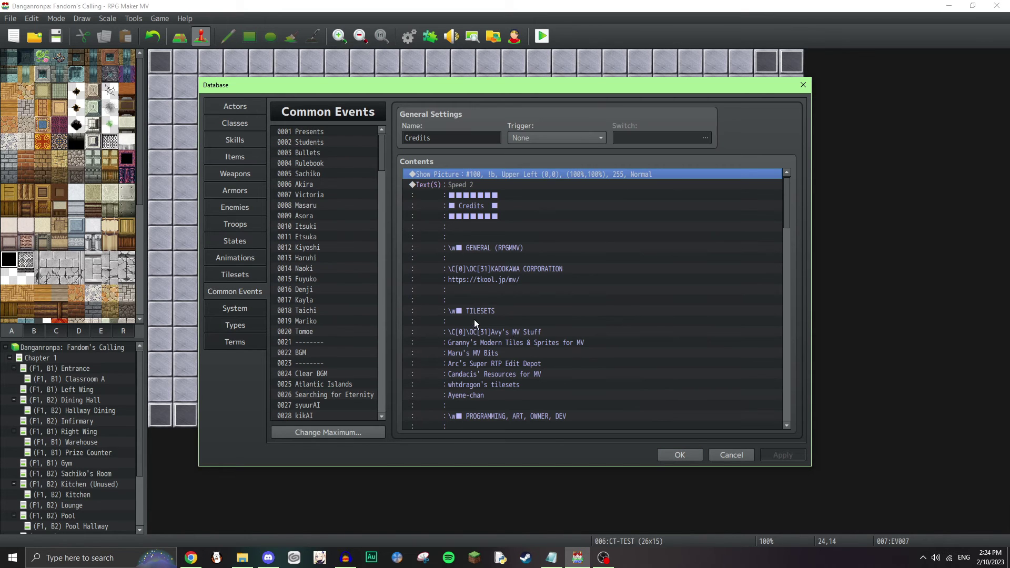
Step: Close the database without changes and reopen EV002 at tile 25,14 to examine its final dialogue lines
{"action": "left_click", "coordinate": [724, 458]}
{"action": "left_click", "coordinate": [548, 287]}
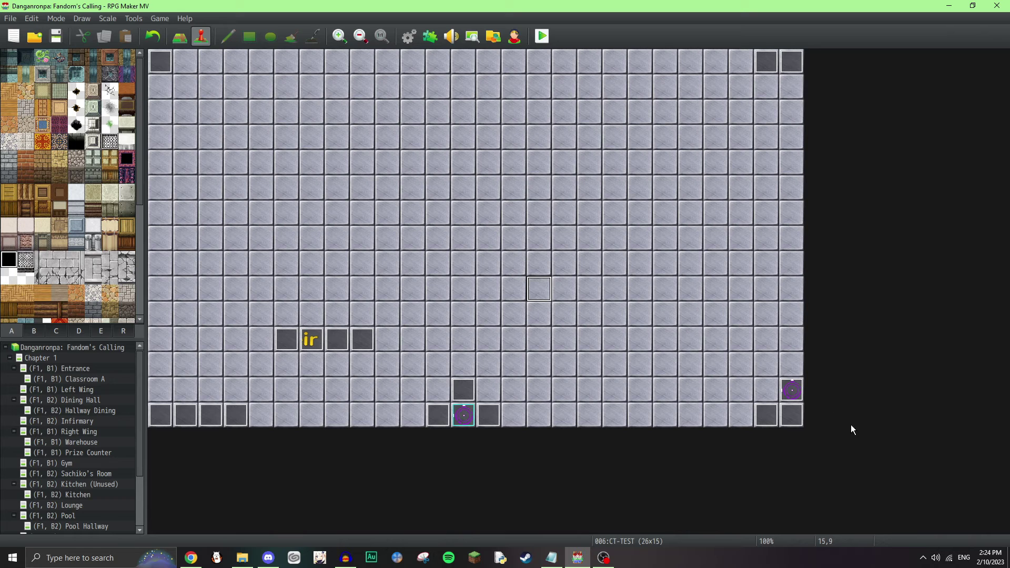
{"action": "double_click", "coordinate": [792, 416]}
{"action": "left_click", "coordinate": [577, 375]}
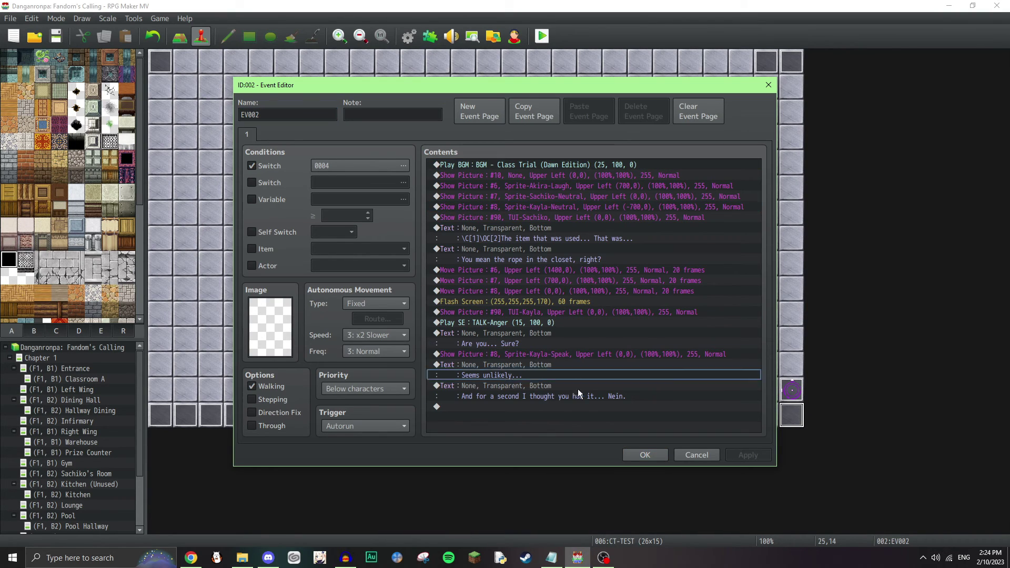
{"action": "left_click", "coordinate": [578, 395]}
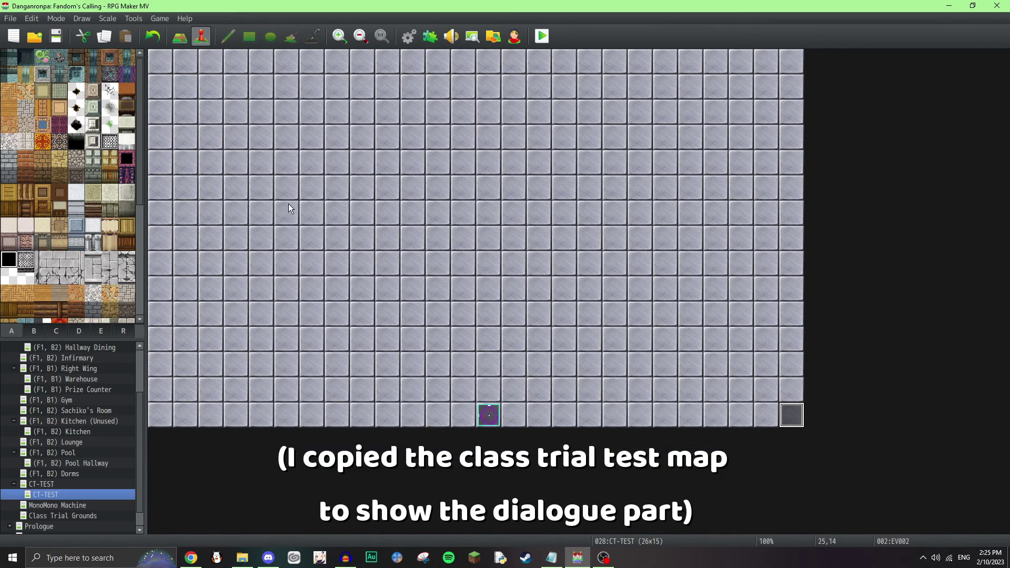
Step: Fill the entire 26x15 copied CT-TEST map with the blank transparent tile using the Rectangle tool in map mode
{"action": "left_click", "coordinate": [9, 276]}
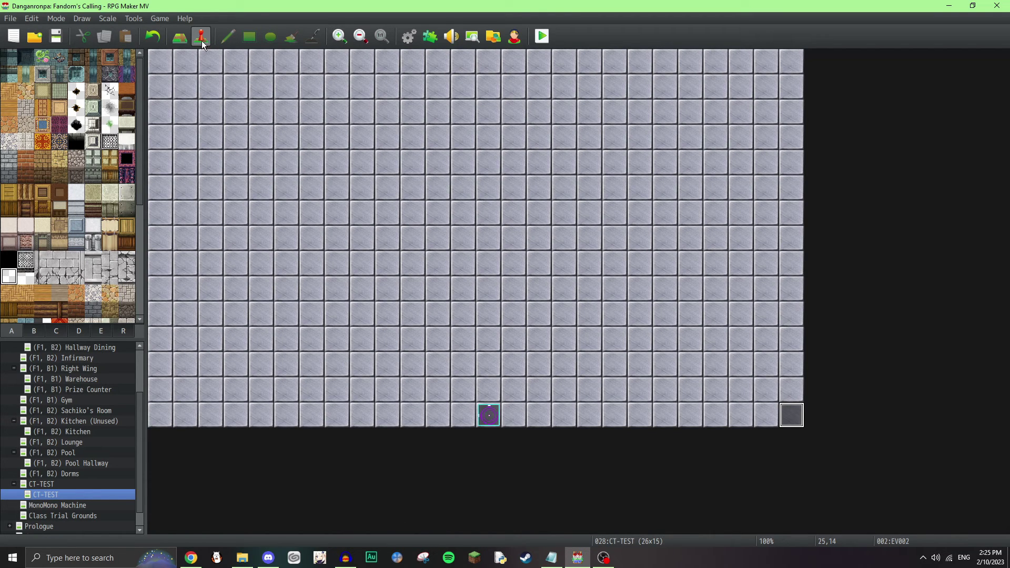
{"action": "left_click", "coordinate": [179, 37]}
{"action": "left_click", "coordinate": [249, 40]}
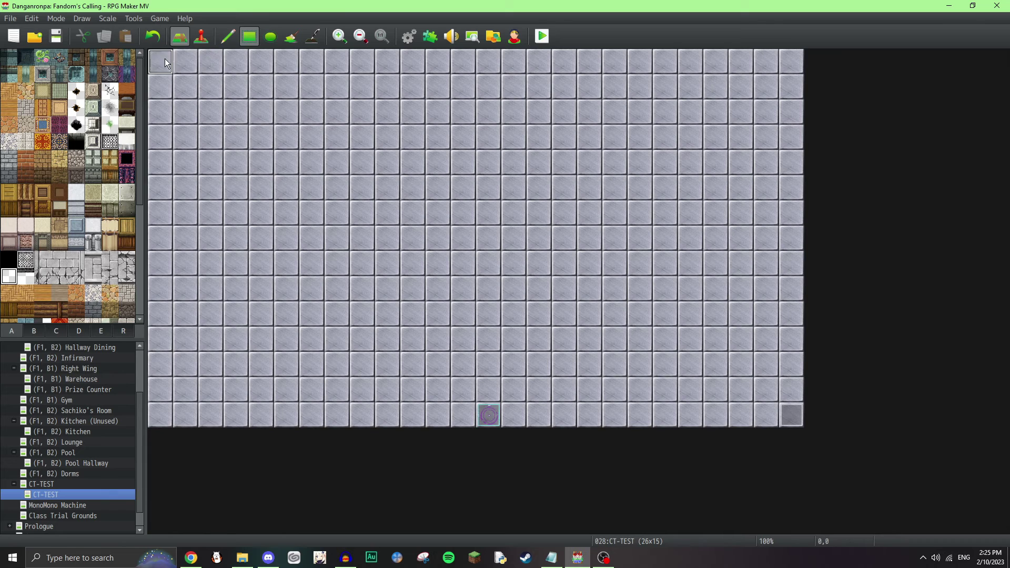
{"action": "left_click_drag", "start_coordinate": [165, 58], "coordinate": [823, 458]}
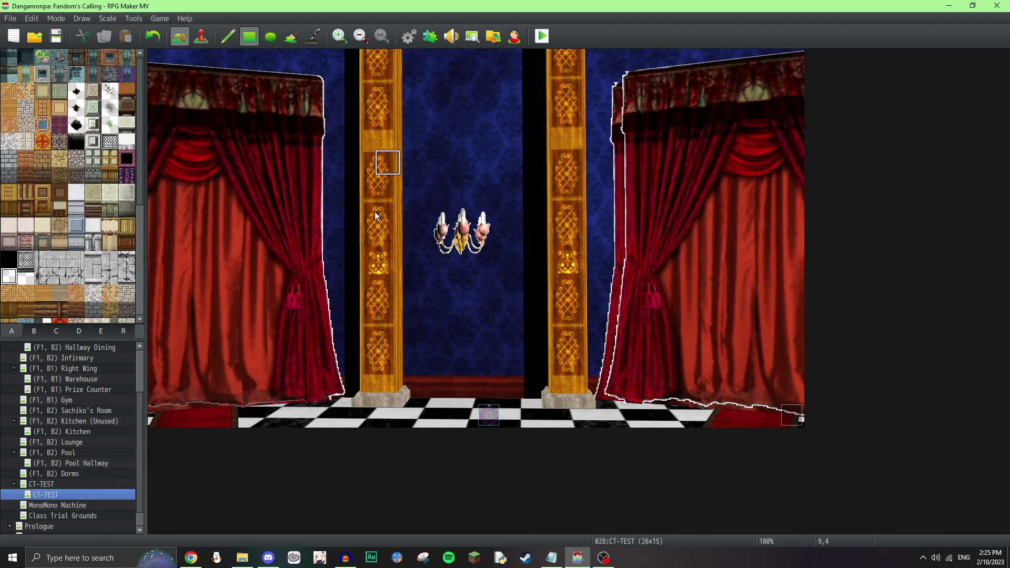
Step: Open the copied CT-TEST map's properties and examine its parallax background choices, keeping the ctbg image
{"action": "double_click", "coordinate": [112, 498]}
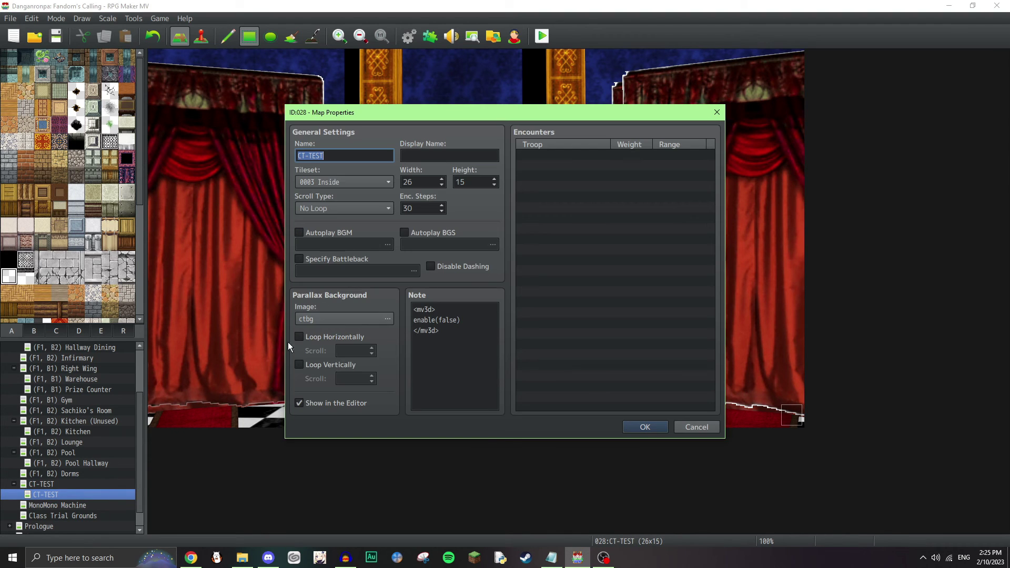
{"action": "left_click", "coordinate": [344, 319]}
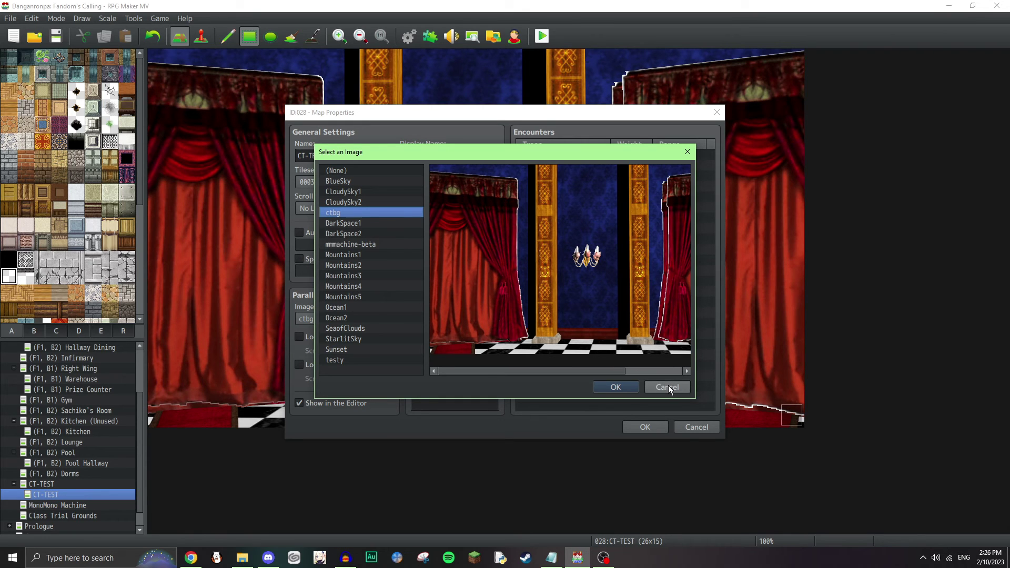
{"action": "left_click", "coordinate": [362, 225]}
{"action": "left_click", "coordinate": [372, 212]}
{"action": "left_click", "coordinate": [614, 385]}
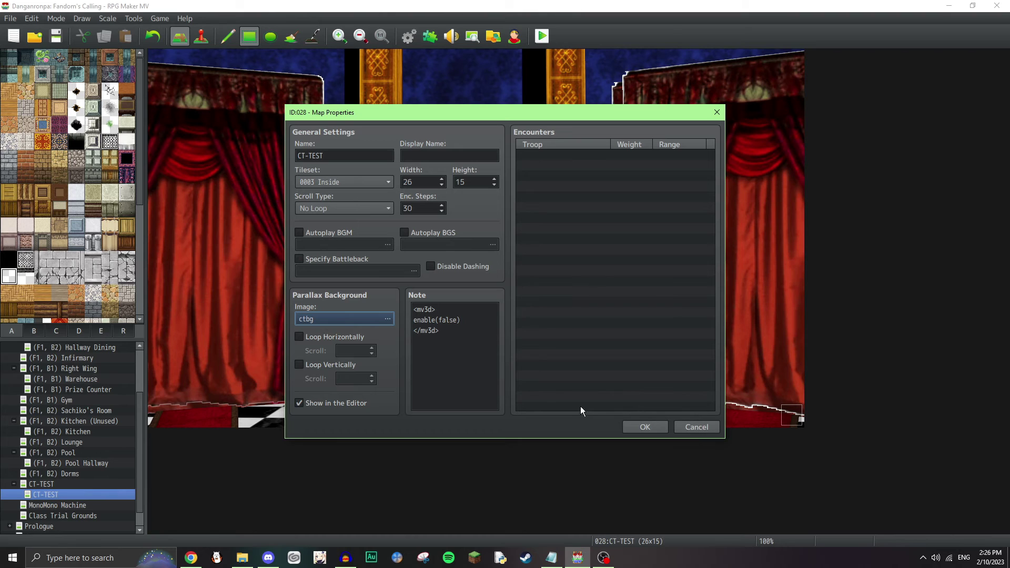
Step: Point out the map note that disables MV3D with enable(false), and close the map properties without changes
{"action": "left_click", "coordinate": [454, 337]}
{"action": "key", "text": "ctrl+a"}
{"action": "left_click", "coordinate": [454, 337]}
{"action": "key", "text": "ctrl+a"}
{"action": "left_click", "coordinate": [454, 336]}
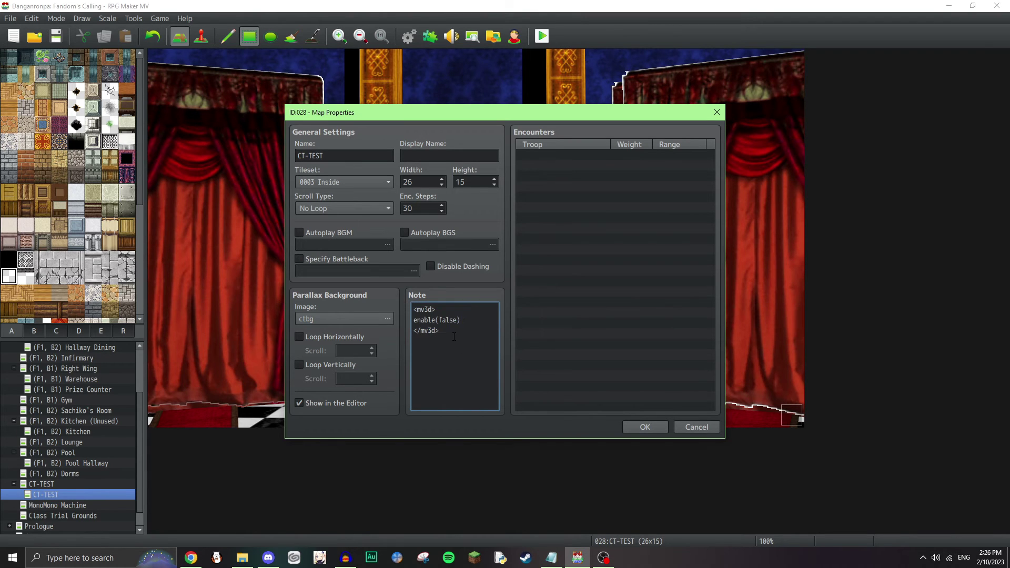
{"action": "key", "text": "ctrl+a"}
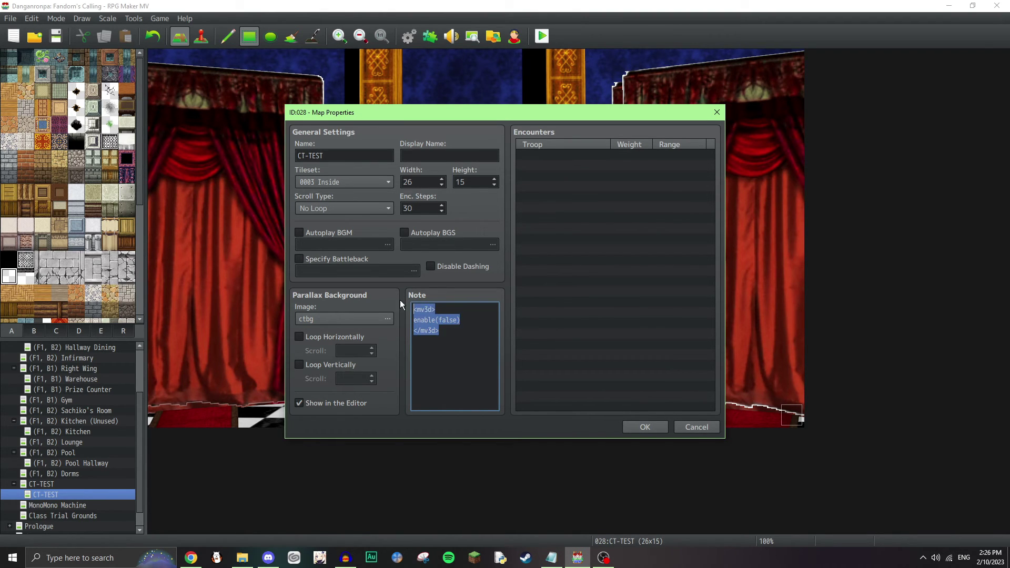
{"action": "left_click", "coordinate": [455, 338]}
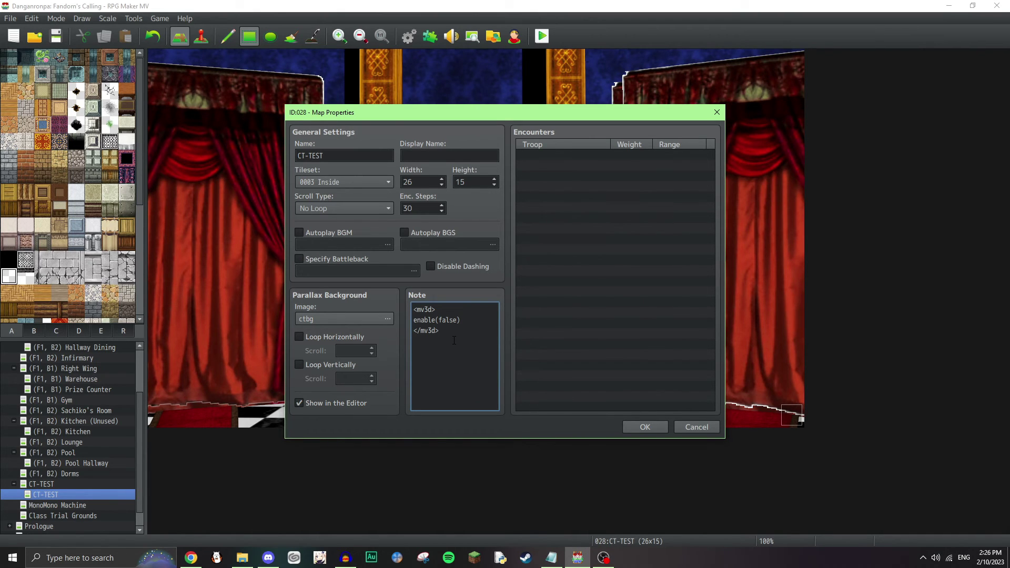
{"action": "left_click", "coordinate": [690, 431]}
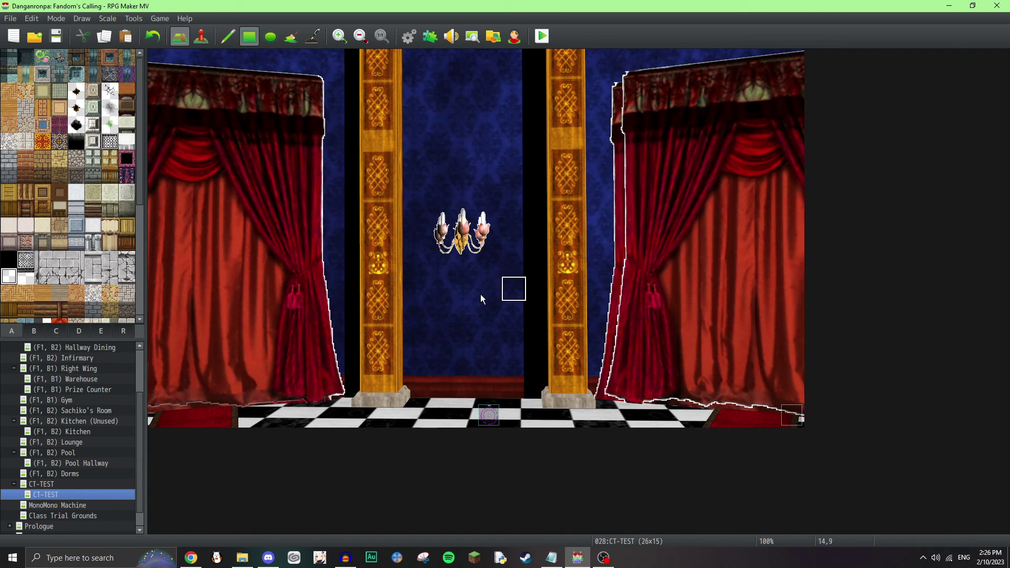
Step: Return to event mode and playtest the copied map, advancing through the class trial dialogue before closing the game
{"action": "left_click", "coordinate": [205, 38]}
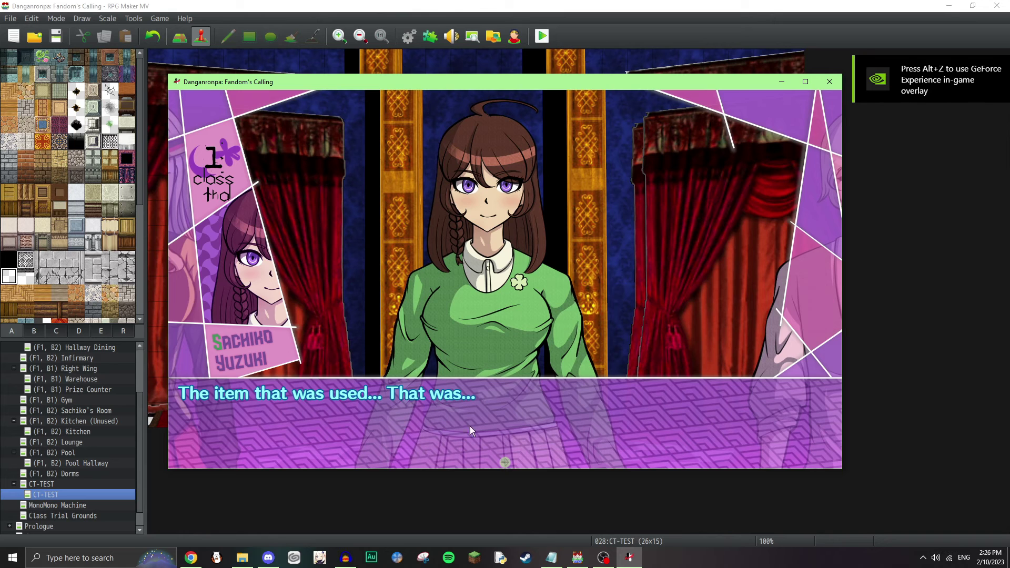
{"action": "left_click", "coordinate": [566, 405]}
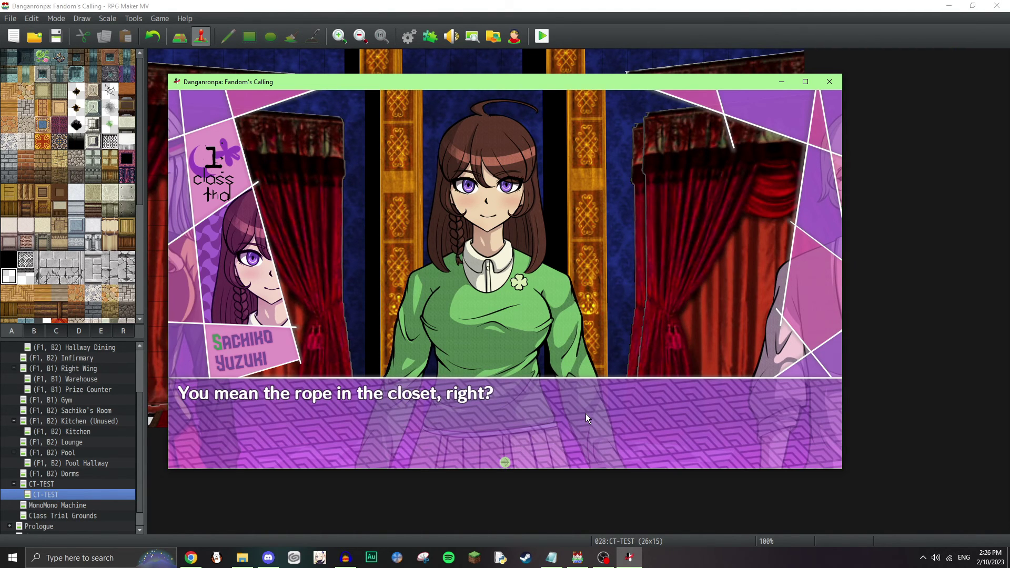
{"action": "left_click", "coordinate": [588, 414]}
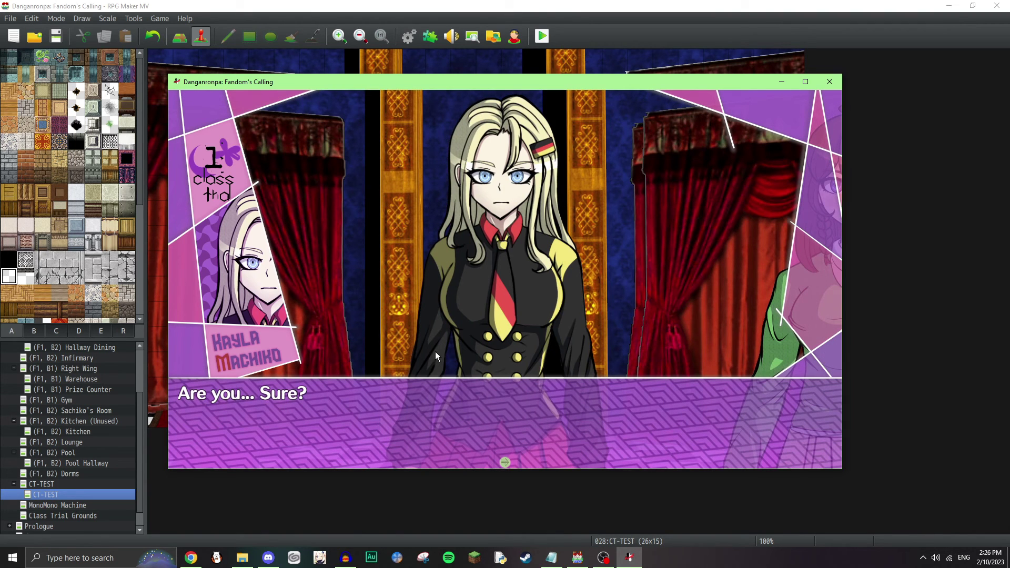
{"action": "left_click", "coordinate": [494, 425]}
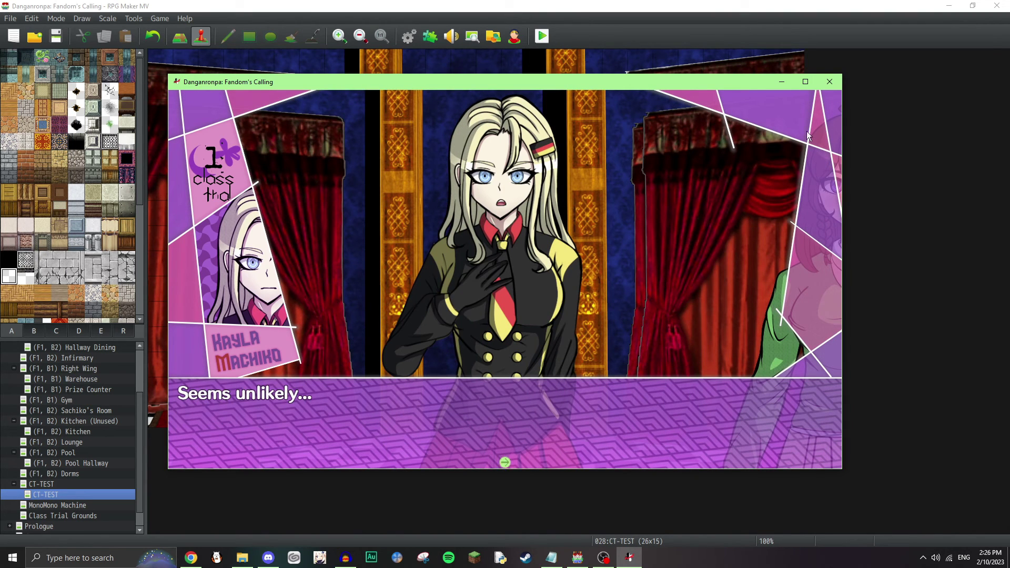
{"action": "left_click", "coordinate": [812, 333]}
{"action": "left_click", "coordinate": [803, 274]}
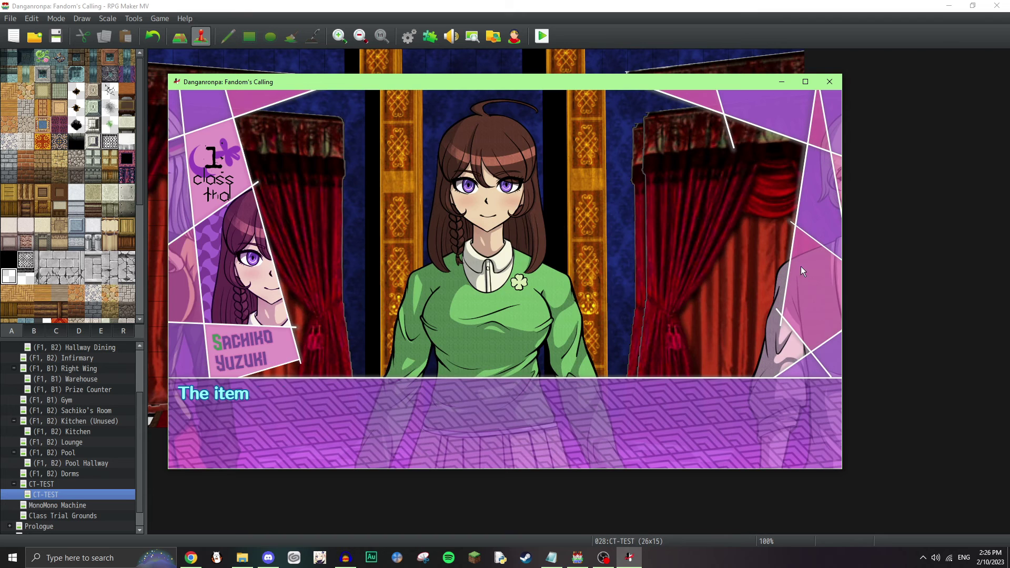
{"action": "left_click", "coordinate": [833, 87]}
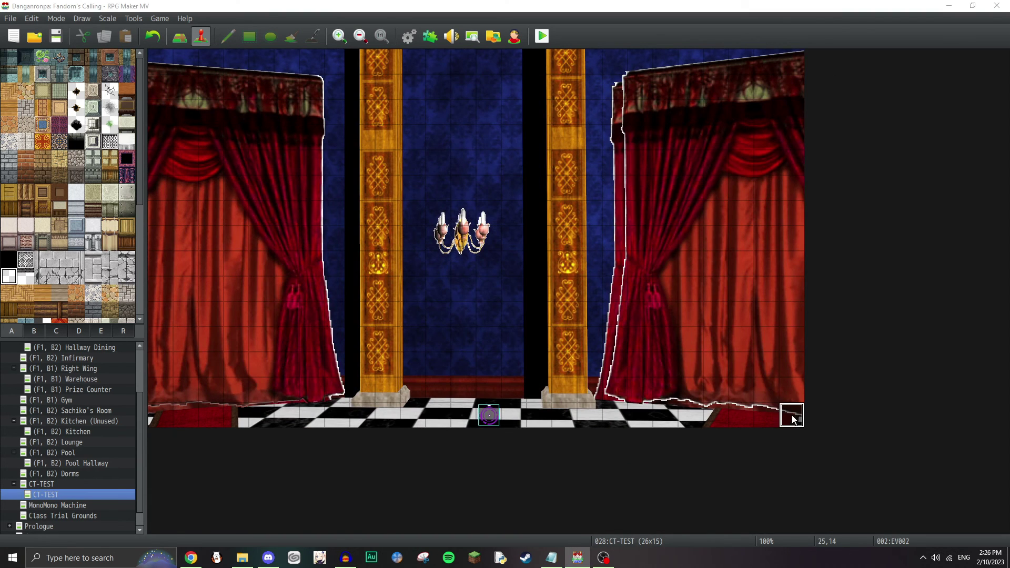
Step: Reopen EV002 at tile 25,14 and point out the Show Picture commands for sprites #7 and #8 and overlay #90
{"action": "double_click", "coordinate": [791, 416]}
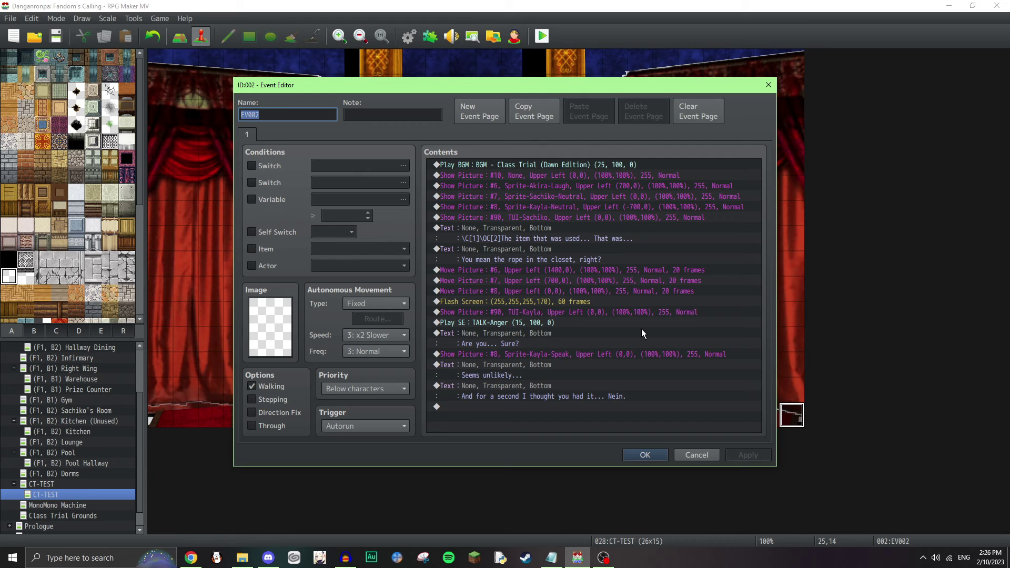
{"action": "left_click", "coordinate": [511, 197]}
{"action": "left_click", "coordinate": [512, 207]}
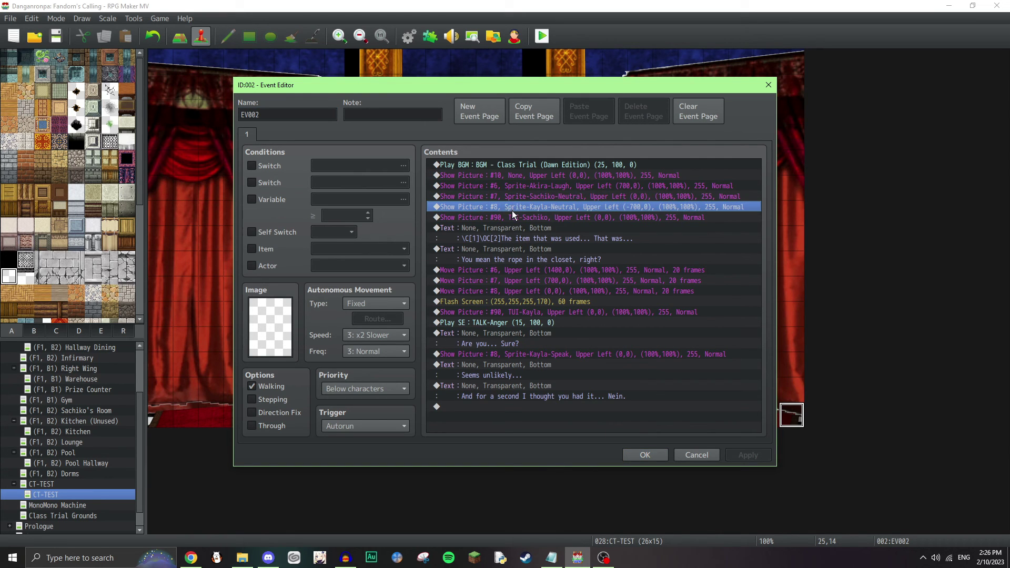
{"action": "left_click", "coordinate": [513, 216]}
Step: Review EV002's Move Picture, TALK-Anger sound, dialogue and Sprite-Kayla-Speak commands and picture #10, and close the event without changes
{"action": "left_click", "coordinate": [535, 280]}
{"action": "left_click", "coordinate": [541, 323]}
{"action": "left_click", "coordinate": [547, 333]}
{"action": "left_click", "coordinate": [581, 354]}
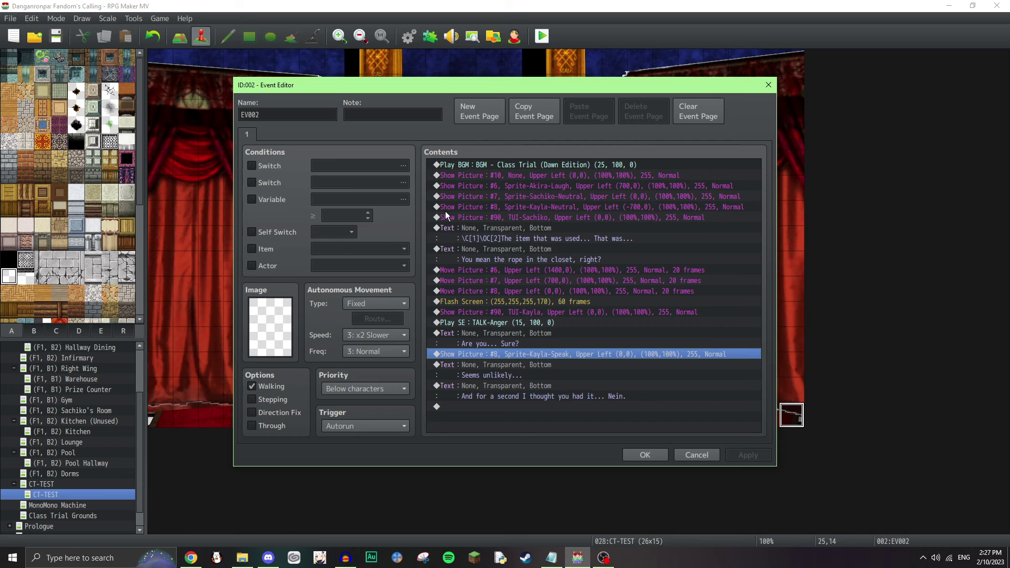
{"action": "left_click", "coordinate": [515, 176]}
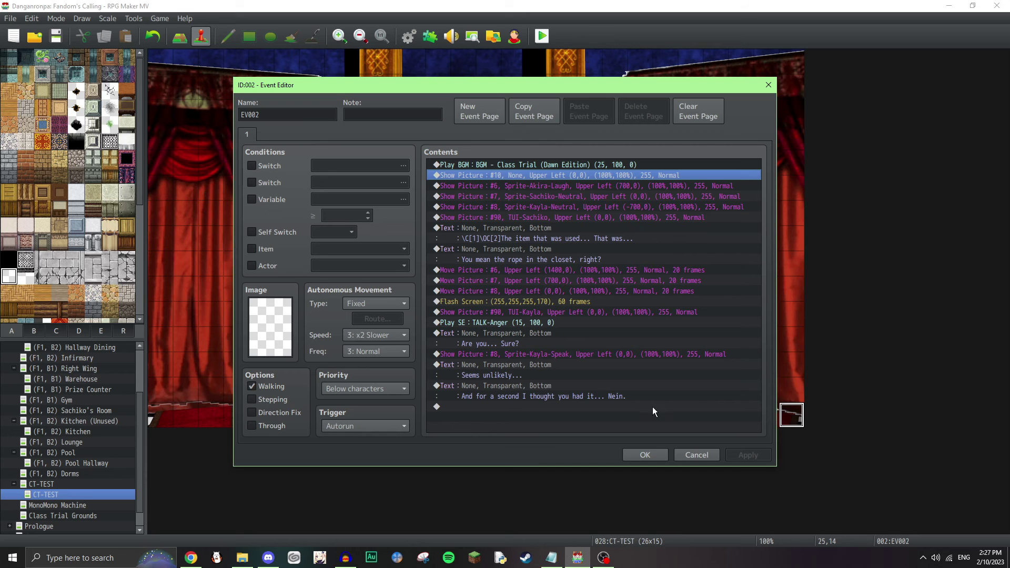
{"action": "left_click", "coordinate": [704, 456]}
Step: Return to the original CT-TEST map and close the database's Apple Juice common event without changes
{"action": "key", "text": "Up"}
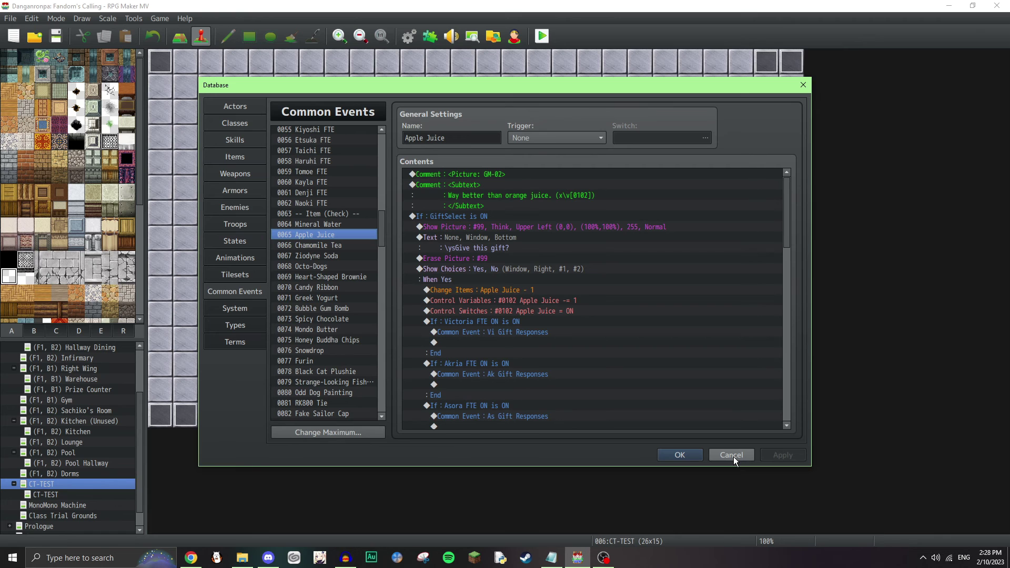
{"action": "left_click", "coordinate": [732, 455]}
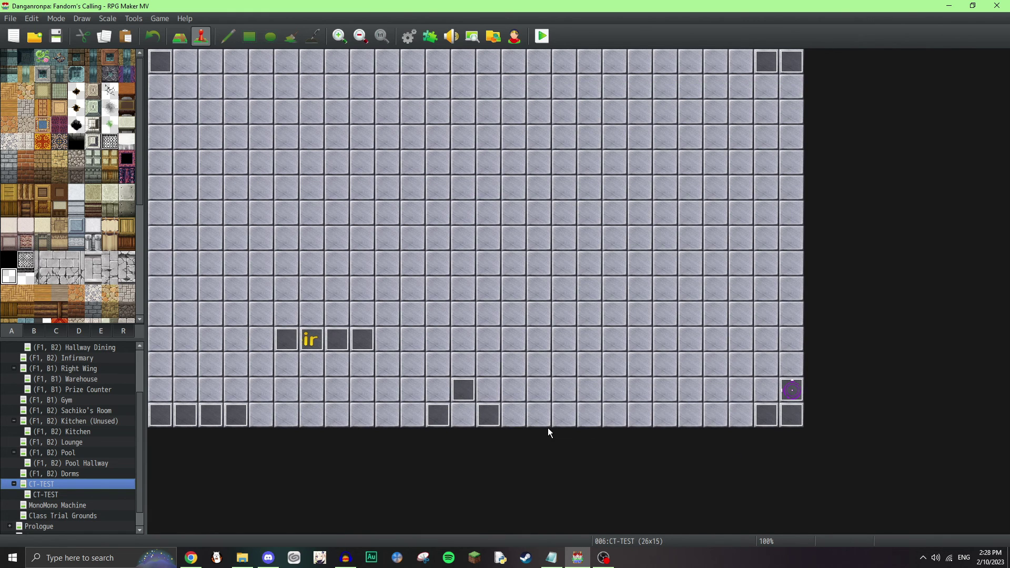